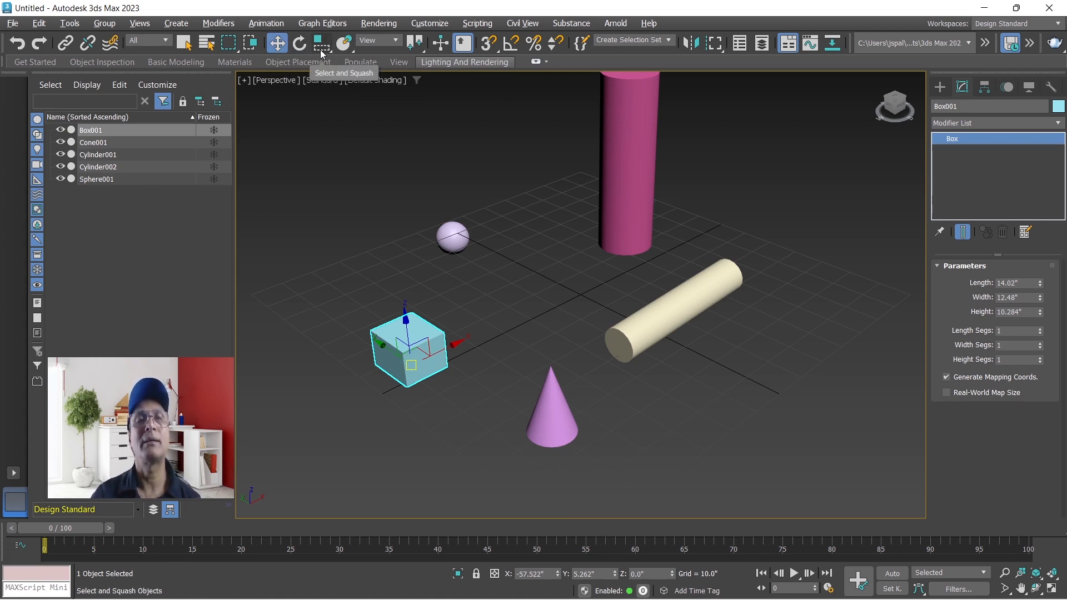
Move the box along the gizmo's plane handles to about X -49.2, Y 18.9, Z -1.0.
{"action": "left_click_drag", "start_coordinate": [320, 49], "coordinate": [326, 62]}
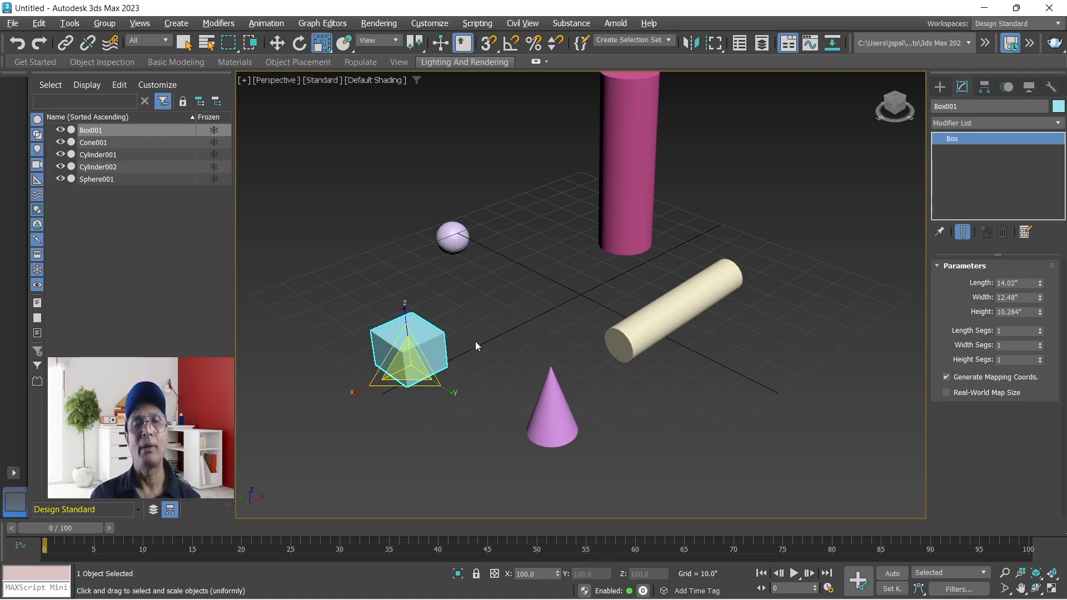
{"action": "key", "text": "w"}
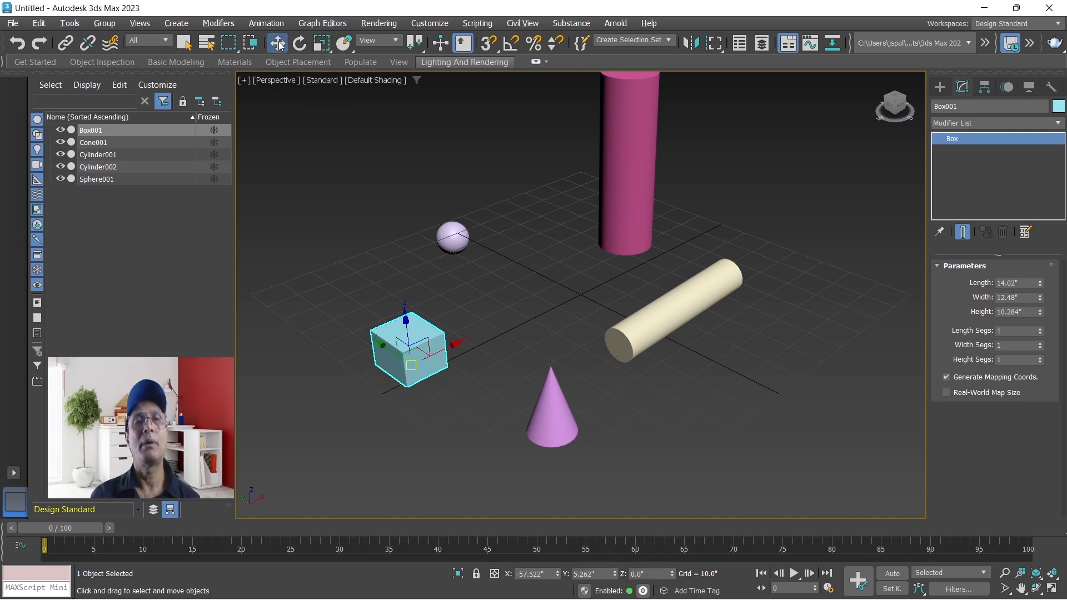
{"action": "left_click", "coordinate": [471, 307]}
{"action": "left_click", "coordinate": [407, 343]}
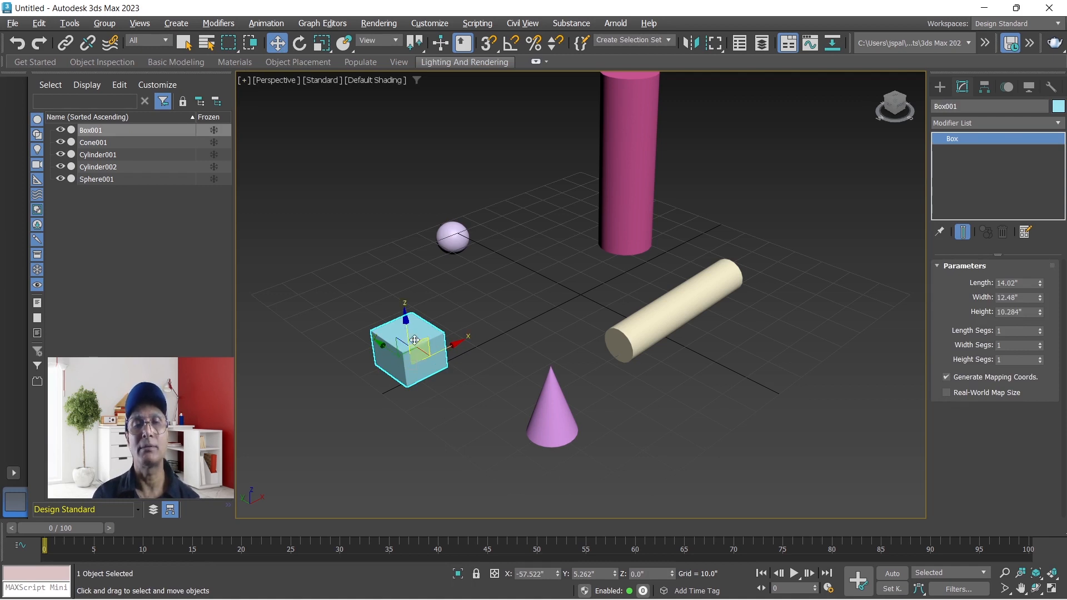
{"action": "left_click_drag", "start_coordinate": [434, 352], "coordinate": [400, 314]}
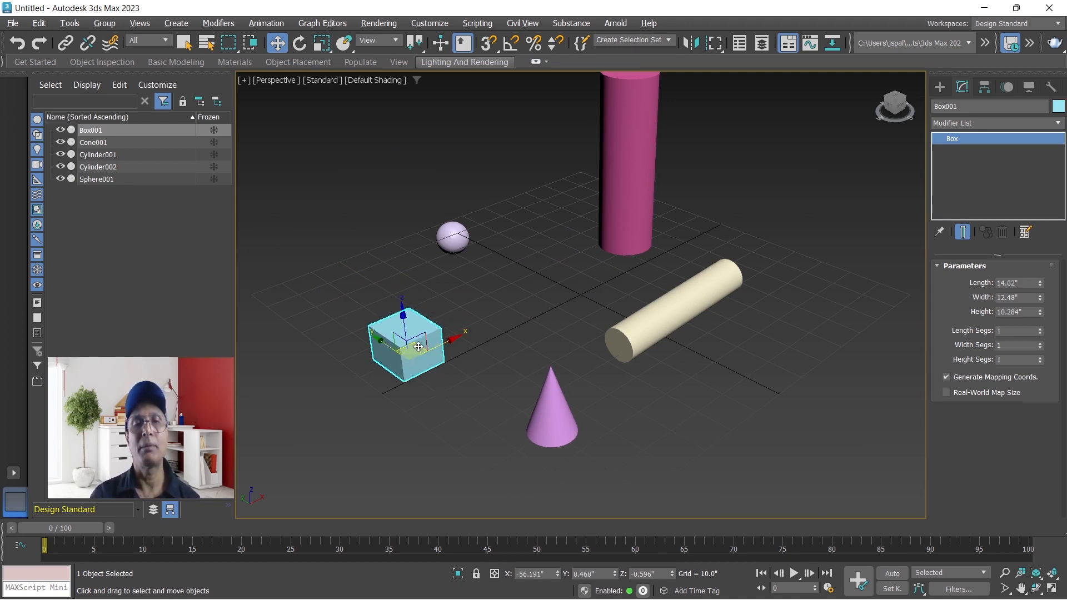
{"action": "left_click_drag", "start_coordinate": [415, 340], "coordinate": [379, 342]}
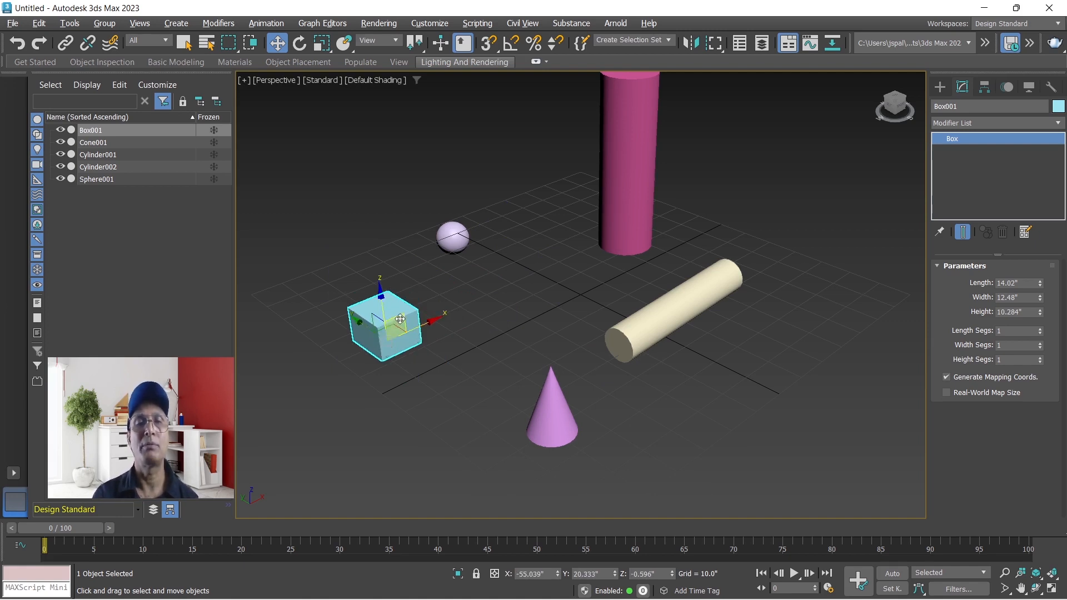
{"action": "mouse_move", "coordinate": [400, 319]}
{"action": "left_mouse_down"}
{"action": "mouse_move", "coordinate": [531, 315]}
{"action": "mouse_move", "coordinate": [429, 189]}
{"action": "mouse_move", "coordinate": [436, 289]}
{"action": "mouse_move", "coordinate": [500, 403]}
{"action": "mouse_move", "coordinate": [411, 305]}
{"action": "mouse_move", "coordinate": [393, 309]}
{"action": "mouse_move", "coordinate": [547, 451]}
{"action": "mouse_move", "coordinate": [396, 320]}
{"action": "left_mouse_up"}
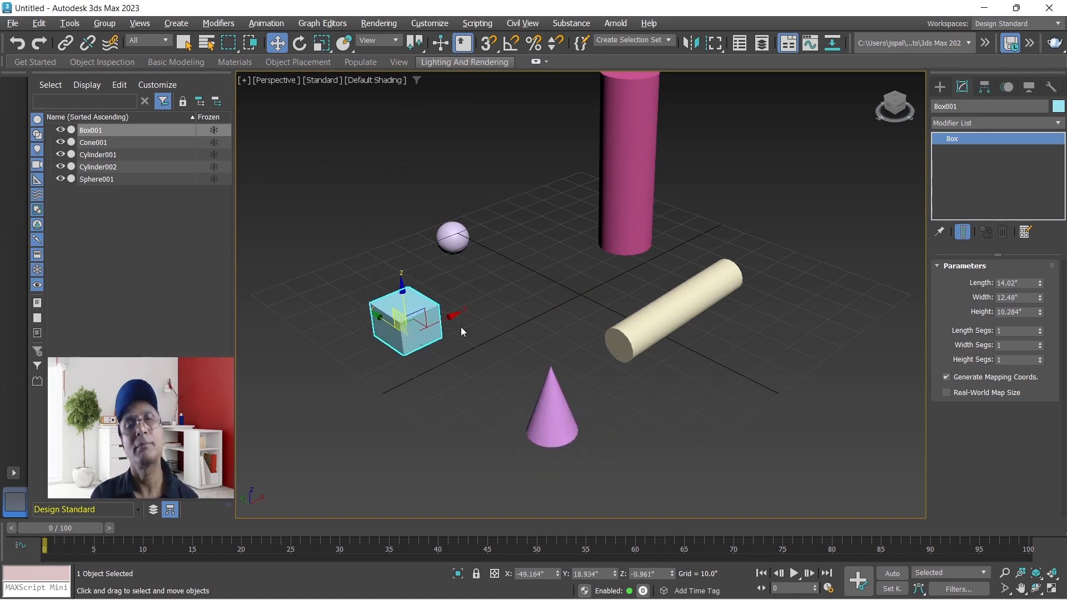
Reposition the box through its transform coordinates to about X -58.8, Y 17.0, Z 4.2, and deselect it.
{"action": "left_click", "coordinate": [473, 332]}
{"action": "left_click", "coordinate": [401, 310]}
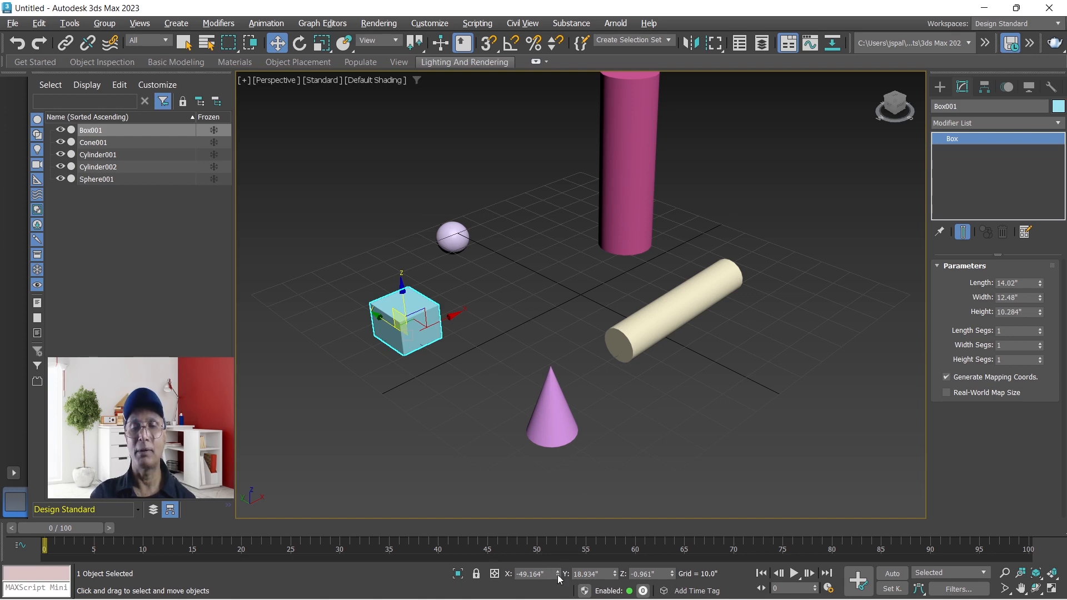
{"action": "left_click_drag", "start_coordinate": [558, 574], "coordinate": [664, 4]}
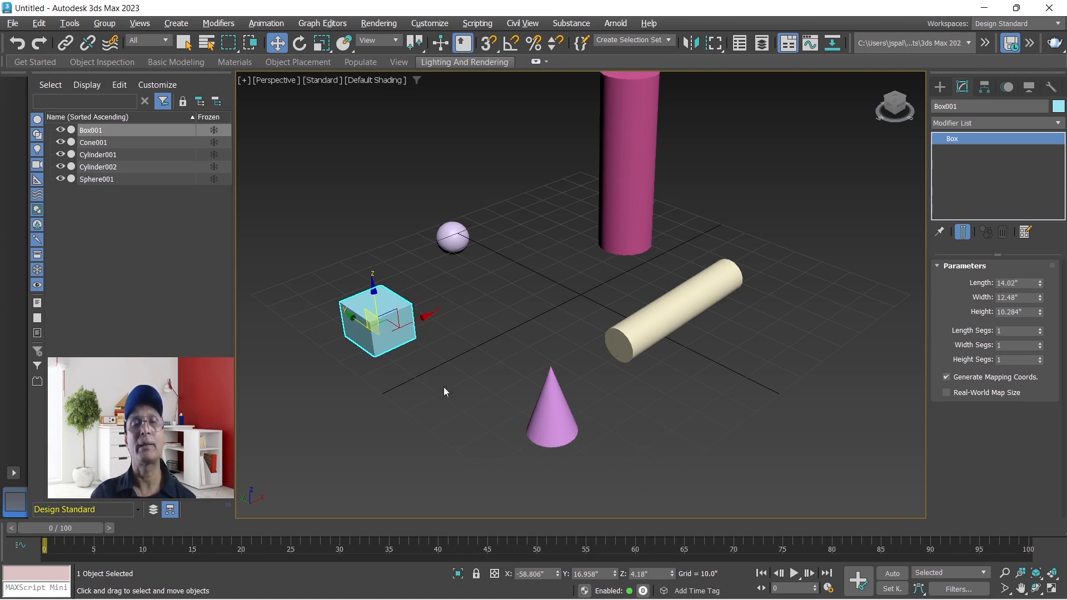
{"action": "left_click", "coordinate": [428, 368]}
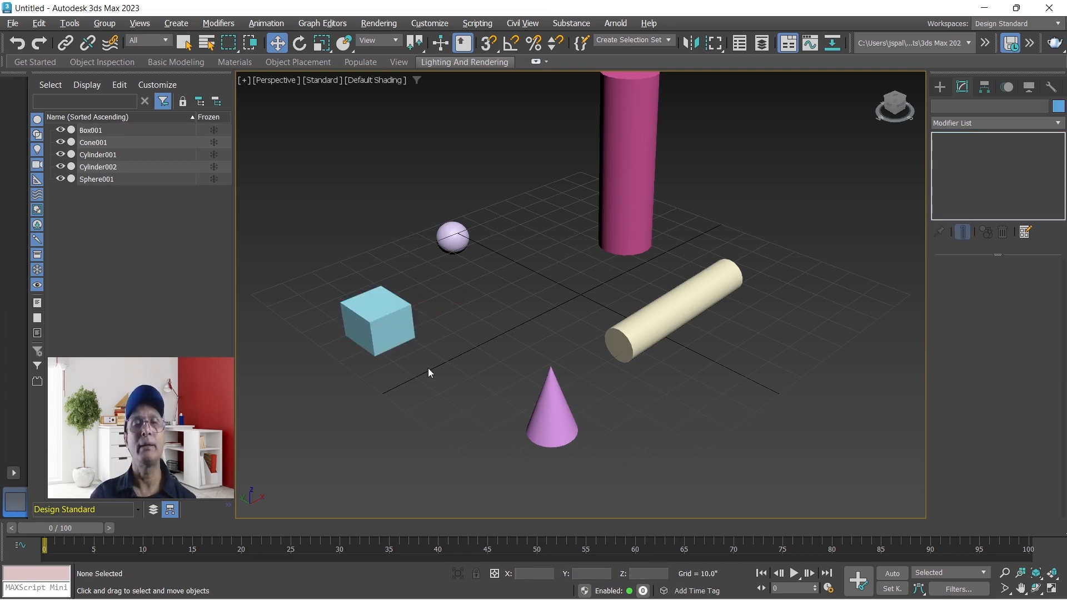
Rotate the box freely around its individual axes to about X -0.7, Y 9.8, Z 15.1 degrees.
{"action": "left_click", "coordinate": [299, 43]}
{"action": "left_click", "coordinate": [378, 322]}
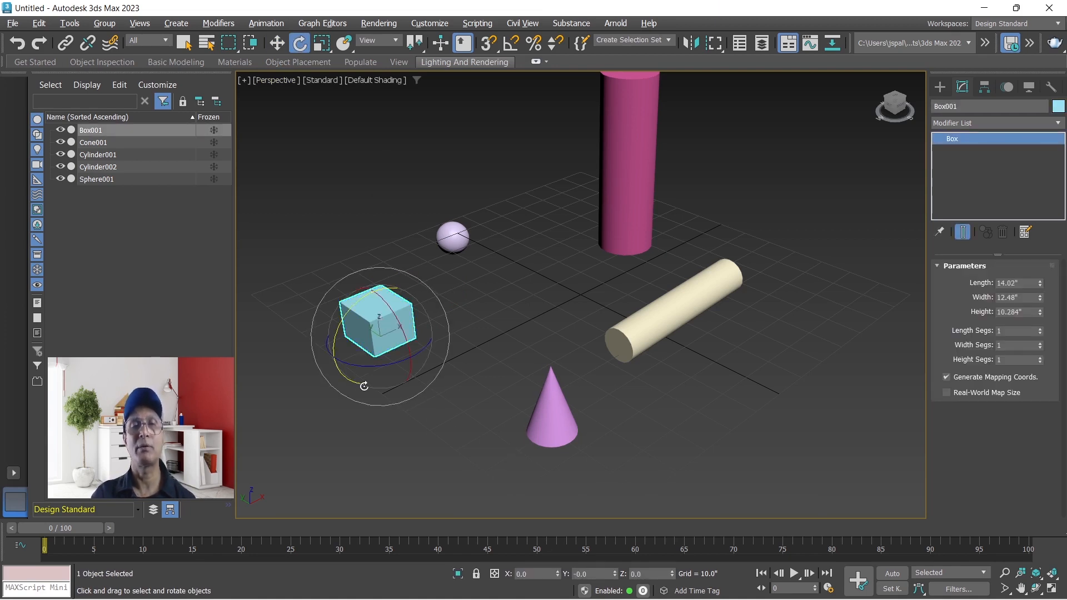
{"action": "mouse_move", "coordinate": [400, 318]}
{"action": "left_mouse_down"}
{"action": "mouse_move", "coordinate": [418, 407]}
{"action": "mouse_move", "coordinate": [395, 309]}
{"action": "mouse_move", "coordinate": [402, 323]}
{"action": "left_mouse_up"}
{"action": "mouse_move", "coordinate": [357, 365]}
{"action": "left_mouse_down"}
{"action": "mouse_move", "coordinate": [409, 364]}
{"action": "mouse_move", "coordinate": [524, 329]}
{"action": "mouse_move", "coordinate": [367, 354]}
{"action": "left_mouse_up"}
{"action": "mouse_move", "coordinate": [365, 290]}
{"action": "left_mouse_down"}
{"action": "mouse_move", "coordinate": [370, 310]}
{"action": "mouse_move", "coordinate": [412, 286]}
{"action": "mouse_move", "coordinate": [356, 253]}
{"action": "mouse_move", "coordinate": [371, 271]}
{"action": "left_mouse_up"}
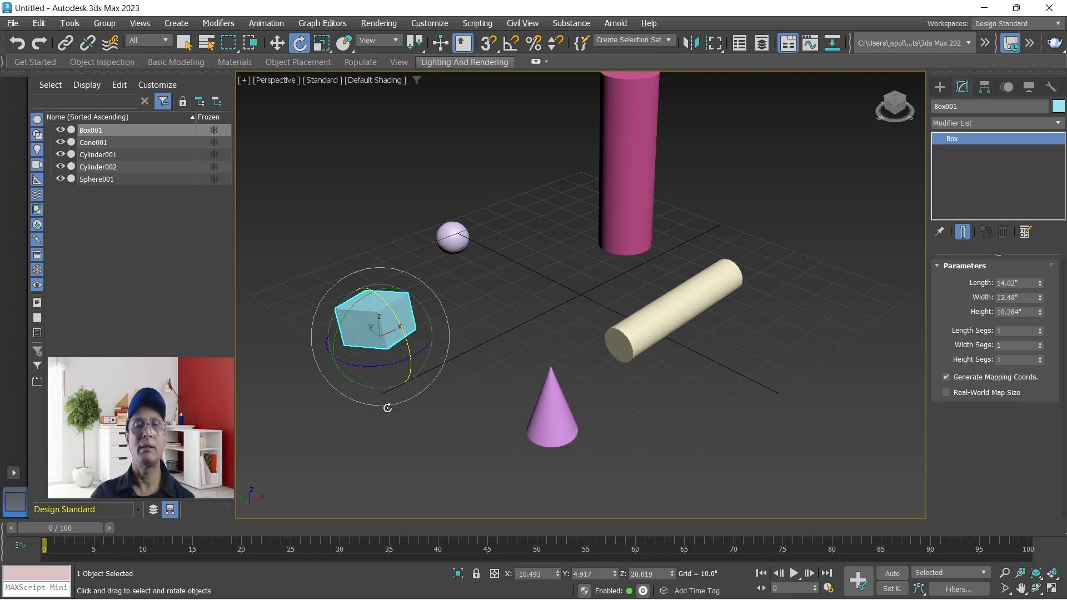
{"action": "left_click_drag", "start_coordinate": [388, 408], "coordinate": [377, 388]}
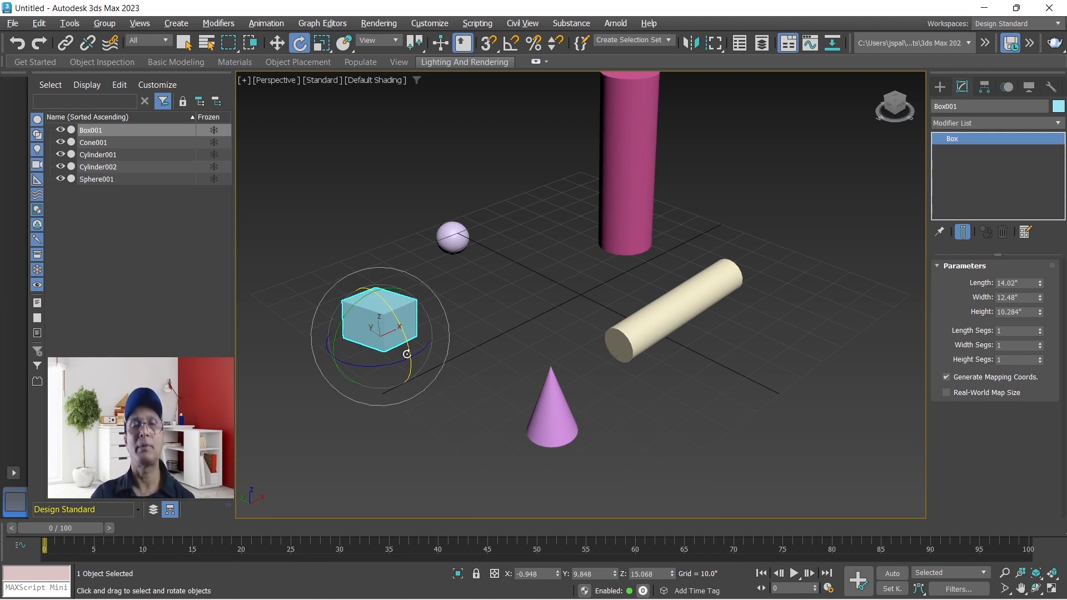
{"action": "mouse_move", "coordinate": [406, 352]}
{"action": "left_mouse_down"}
{"action": "mouse_move", "coordinate": [417, 402]}
{"action": "mouse_move", "coordinate": [404, 352]}
{"action": "left_mouse_up"}
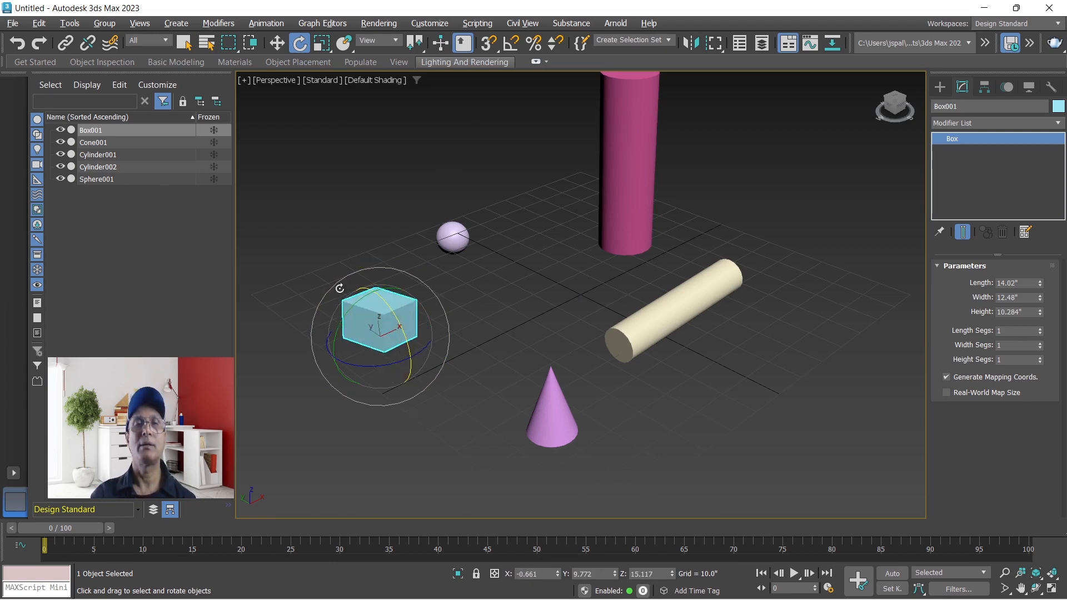
Set the angle snap increment to 45 degrees and enable Angle Snap.
{"action": "left_click", "coordinate": [512, 49]}
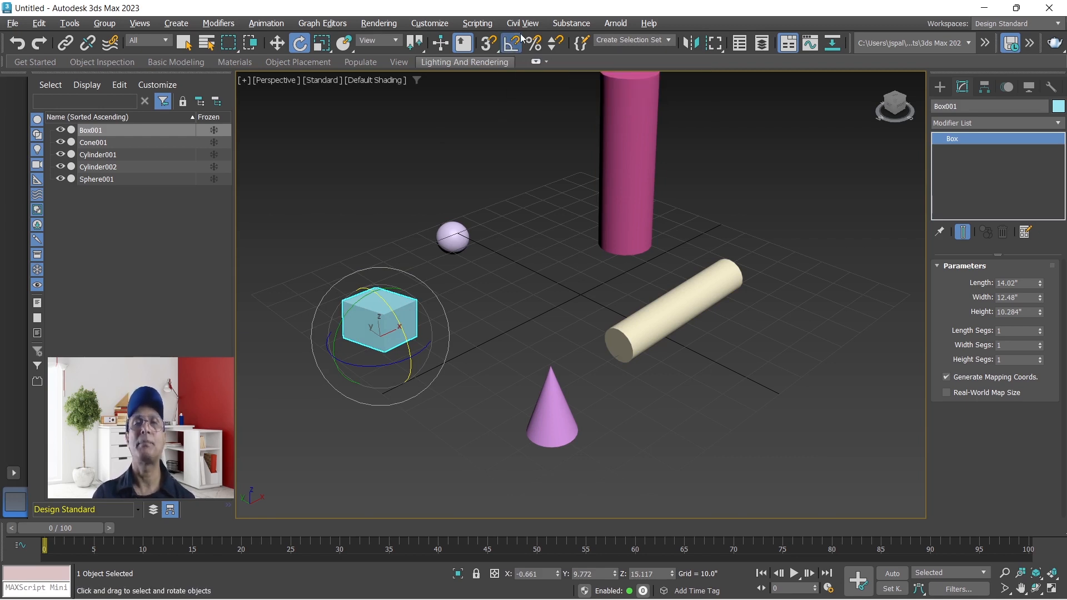
{"action": "right_click", "coordinate": [516, 44]}
{"action": "left_click_drag", "start_coordinate": [538, 218], "coordinate": [704, 216]}
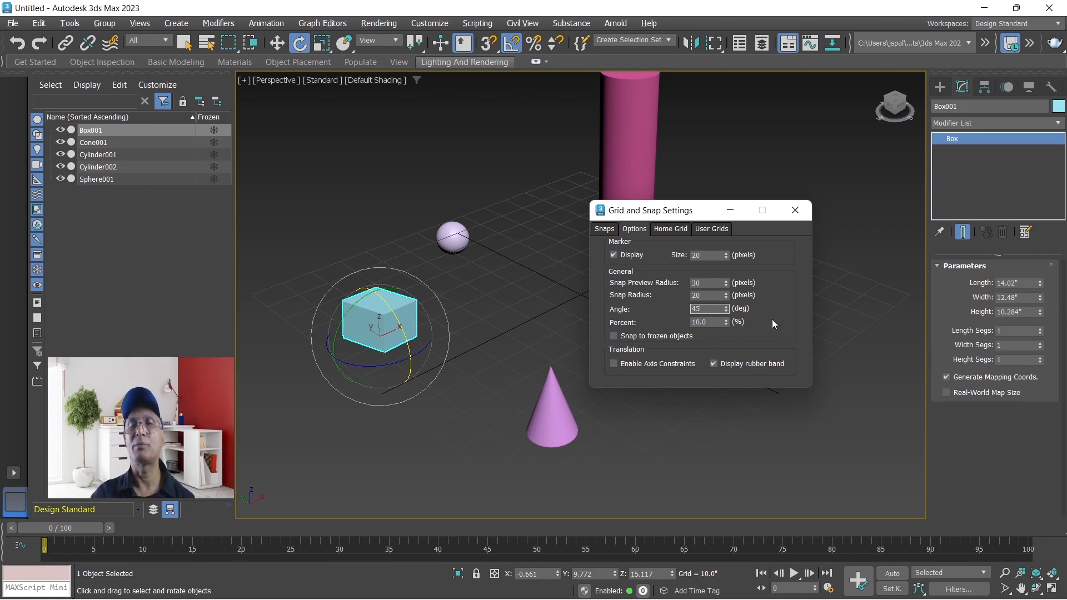
{"action": "key", "text": "Tab"}
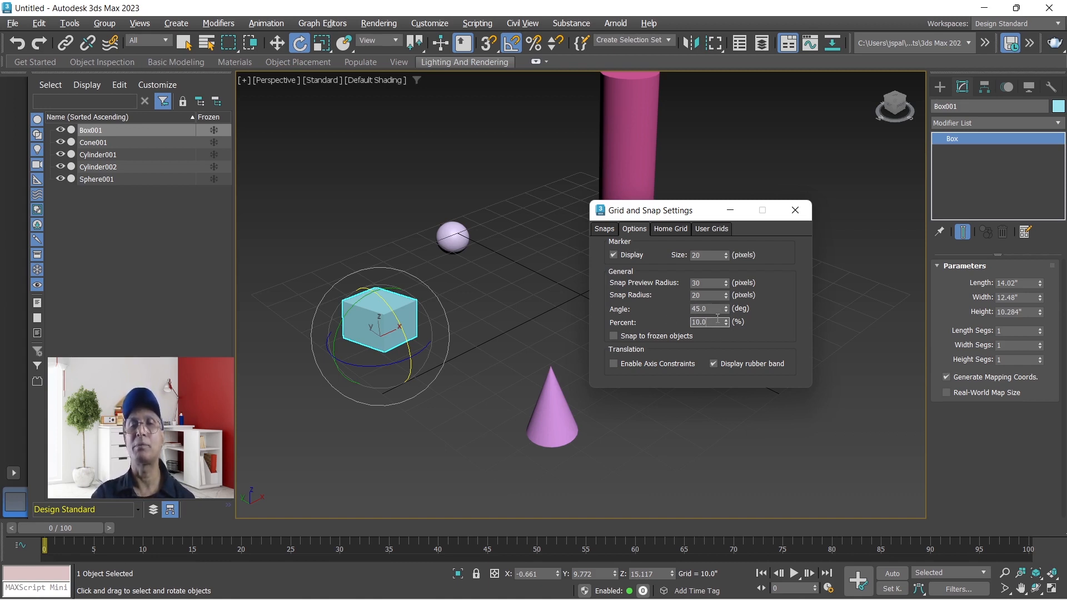
{"action": "left_click", "coordinate": [795, 212]}
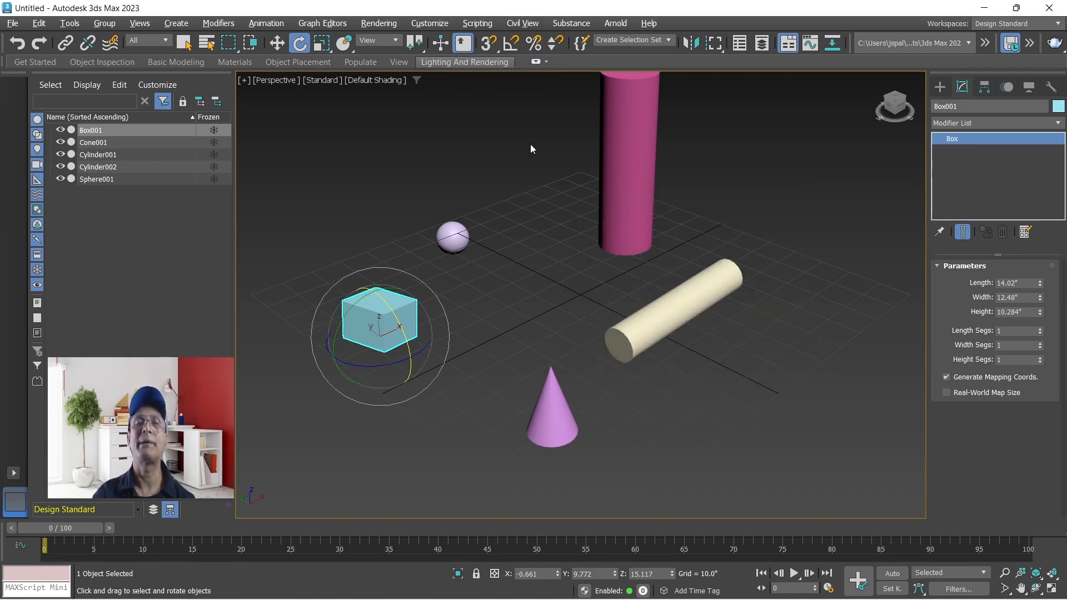
{"action": "left_click", "coordinate": [512, 44]}
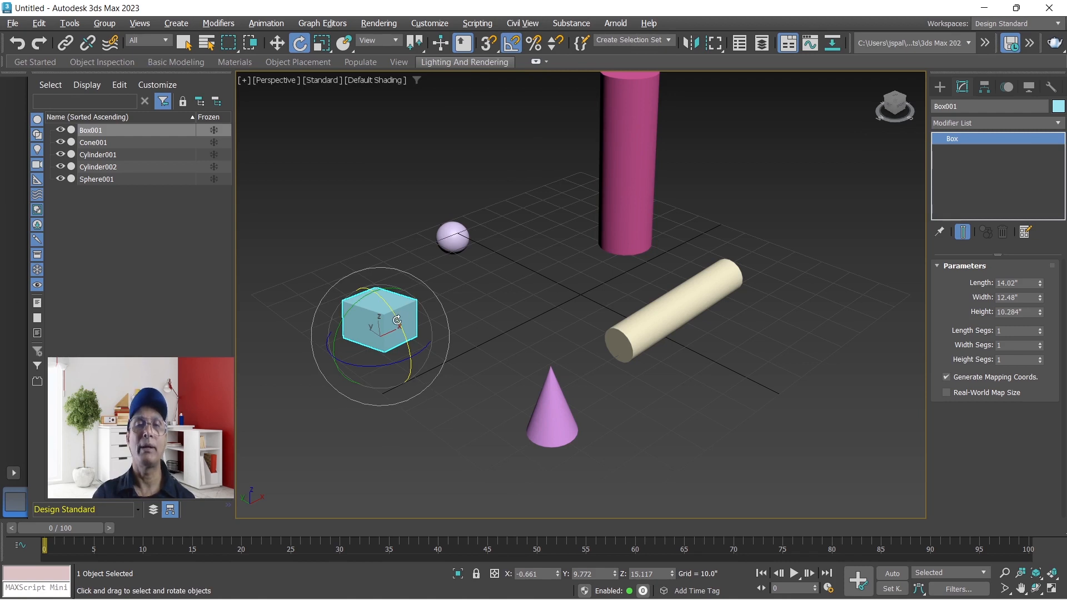
Rotate the box by a snapped increment and rotate the lying cylinder to -45 degrees about Z.
{"action": "left_click_drag", "start_coordinate": [396, 319], "coordinate": [405, 290]}
{"action": "left_click", "coordinate": [672, 321]}
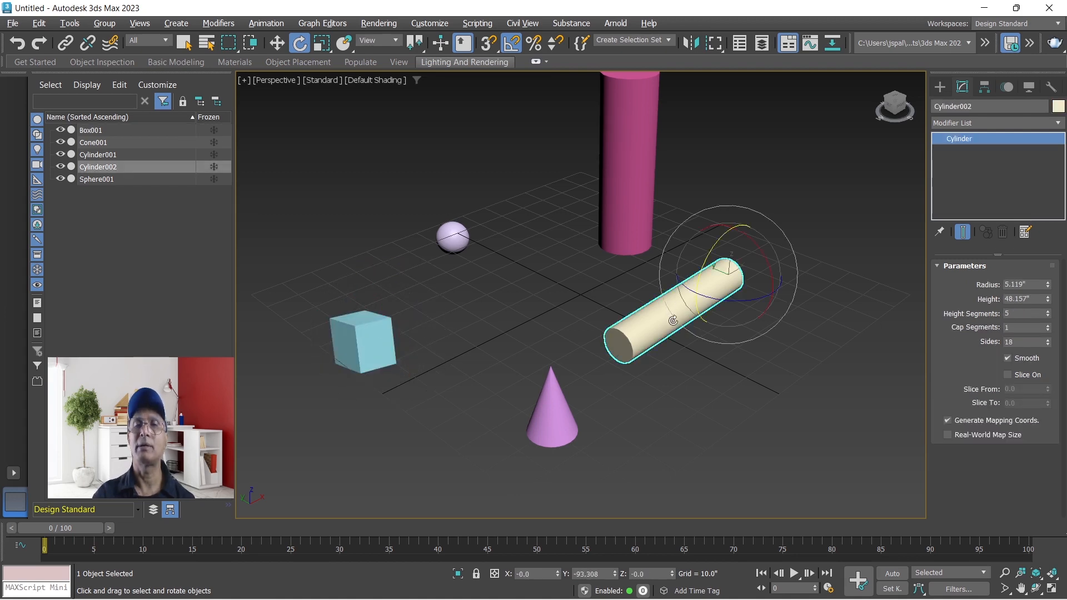
{"action": "left_click_drag", "start_coordinate": [703, 268], "coordinate": [746, 290]}
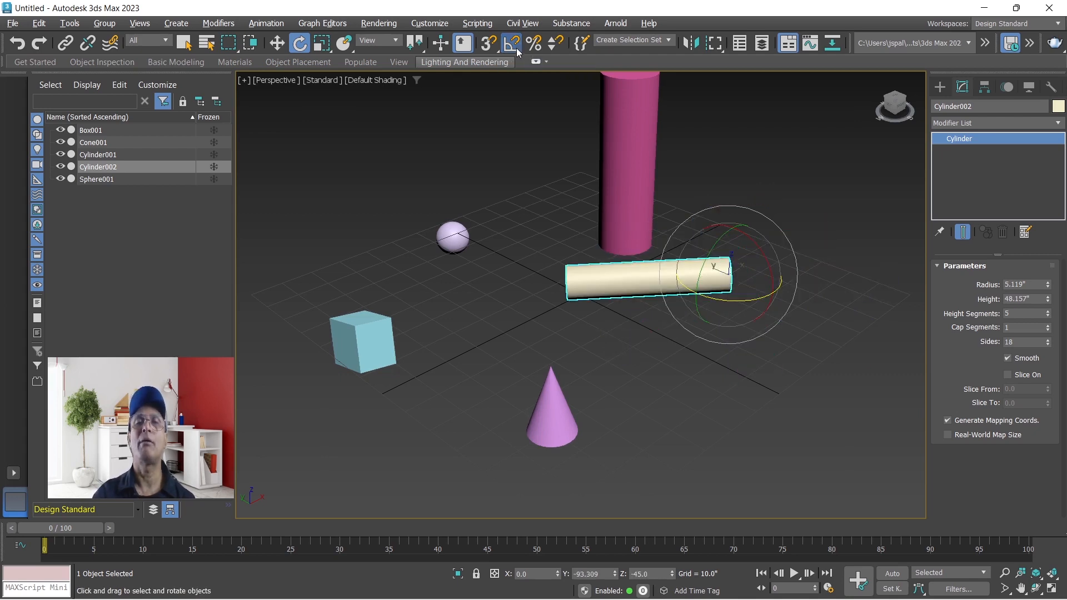
Turn off Angle Snap and freely rotate the lying cylinder to about X -28.9, Y -97.5, Z 5.2 degrees.
{"action": "left_click_drag", "start_coordinate": [691, 288], "coordinate": [679, 310]}
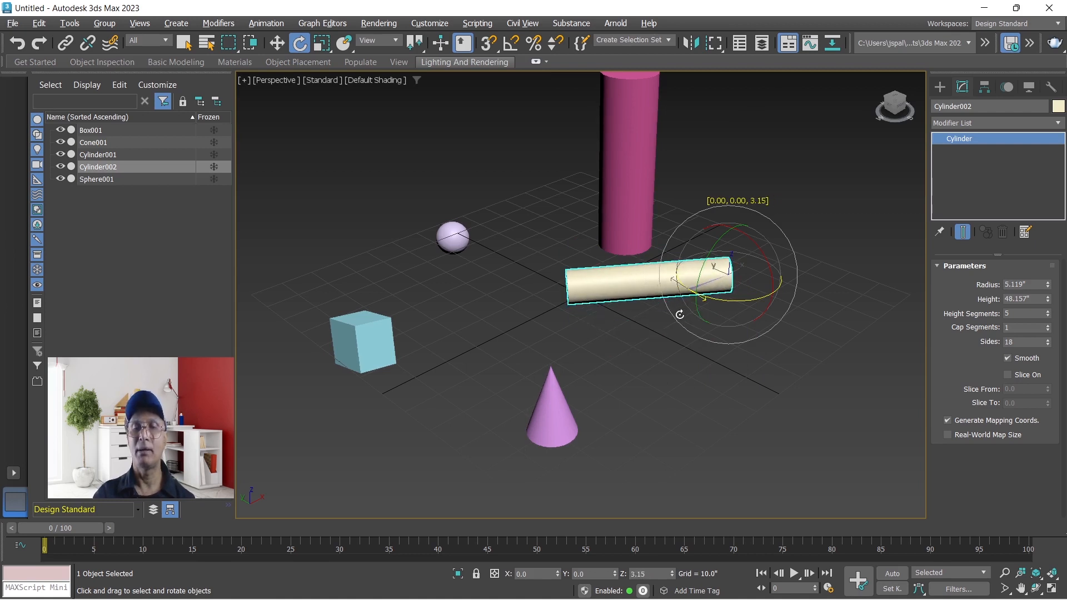
{"action": "mouse_move", "coordinate": [673, 576]}
{"action": "left_mouse_down"}
{"action": "mouse_move", "coordinate": [675, 528]}
{"action": "mouse_move", "coordinate": [676, 559]}
{"action": "left_mouse_up"}
{"action": "left_click_drag", "start_coordinate": [614, 575], "coordinate": [577, 491]}
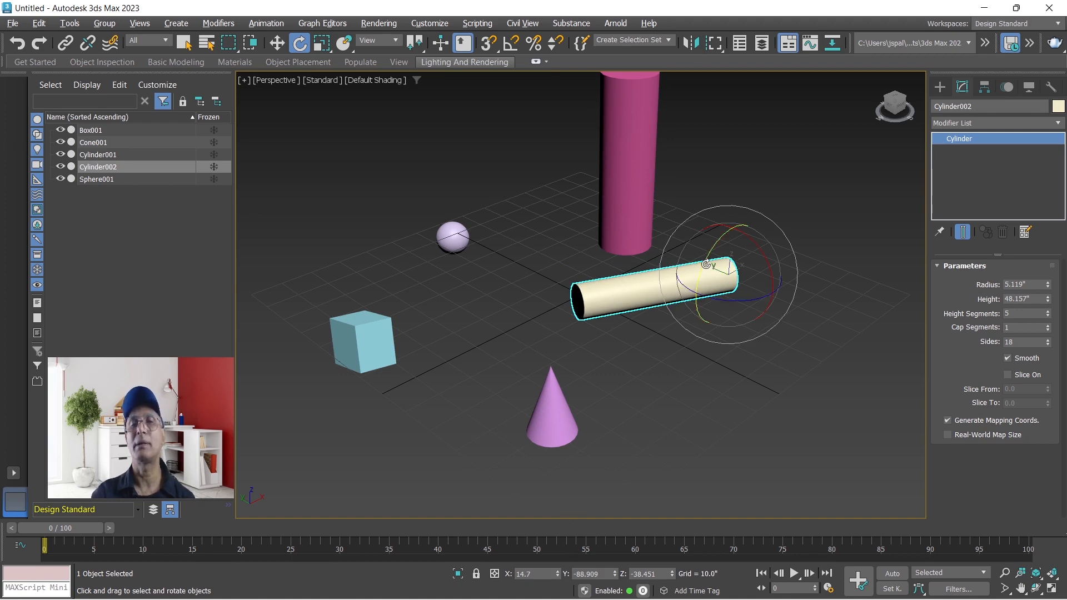
{"action": "left_click_drag", "start_coordinate": [709, 267], "coordinate": [707, 275]}
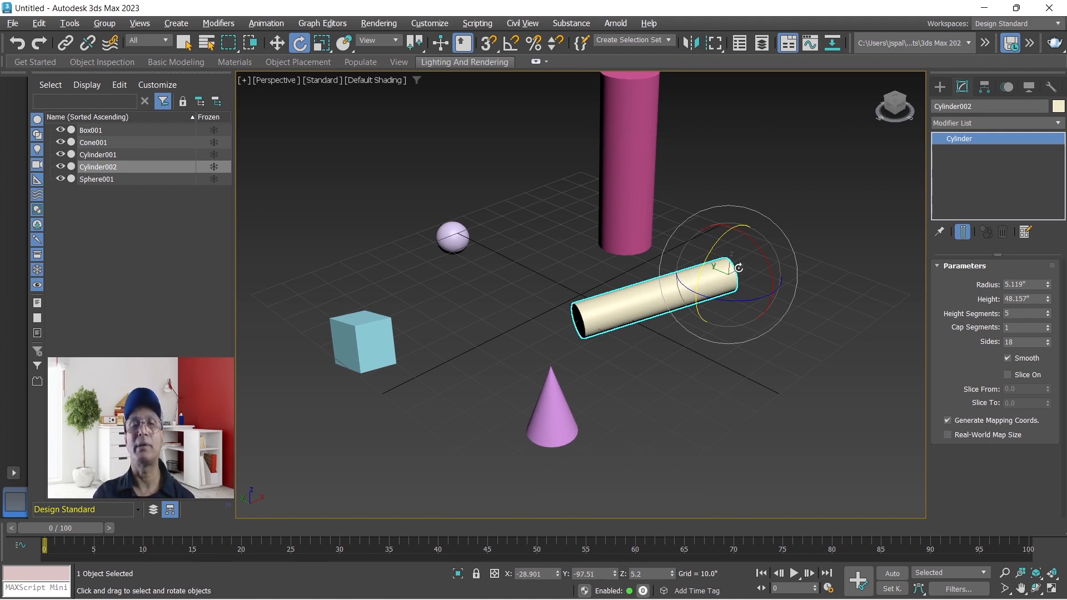
Rotate the box freely to about X -37.4, Y -77.9, Z 36.2 degrees.
{"action": "left_click", "coordinate": [371, 334]}
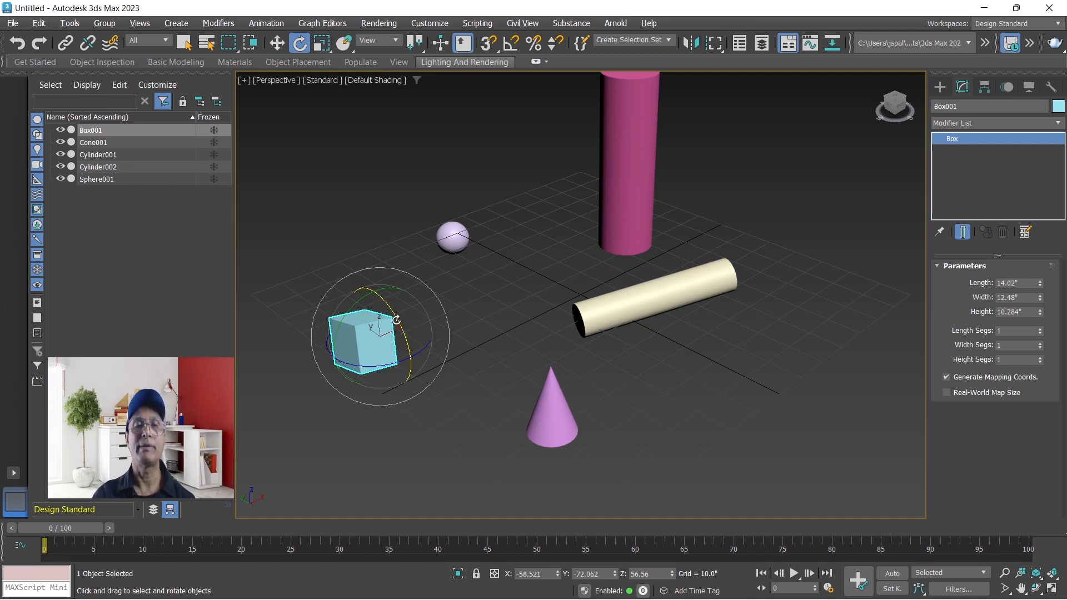
{"action": "left_click_drag", "start_coordinate": [398, 320], "coordinate": [406, 345]}
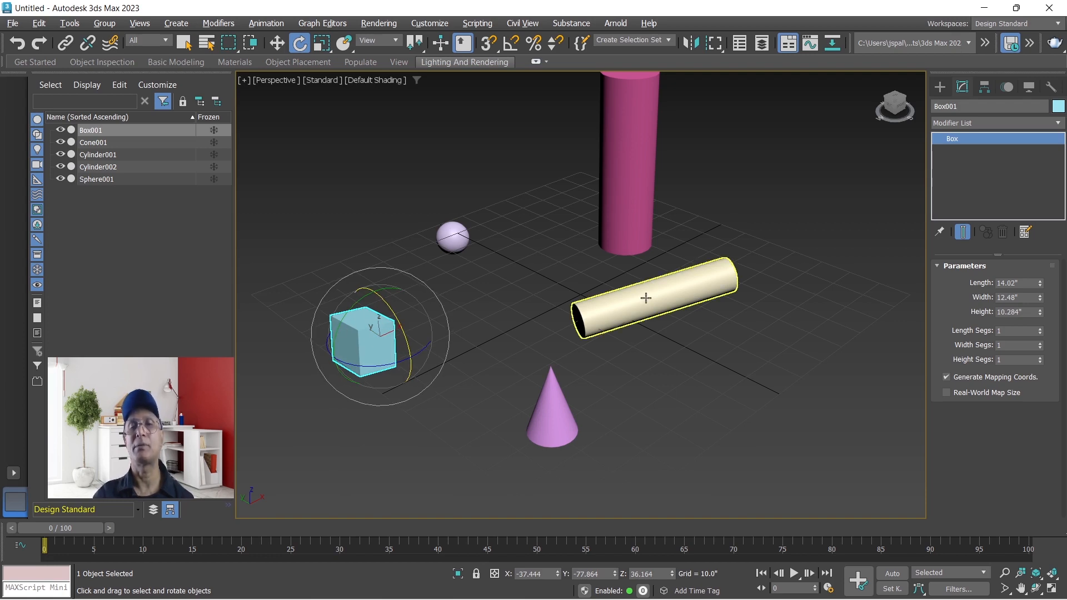
Move the lying cylinder onto the cone at about X -26.6, Y -49.5, Z 16.4 and rotate it to about 3.6 degrees about Z.
{"action": "left_click", "coordinate": [706, 288]}
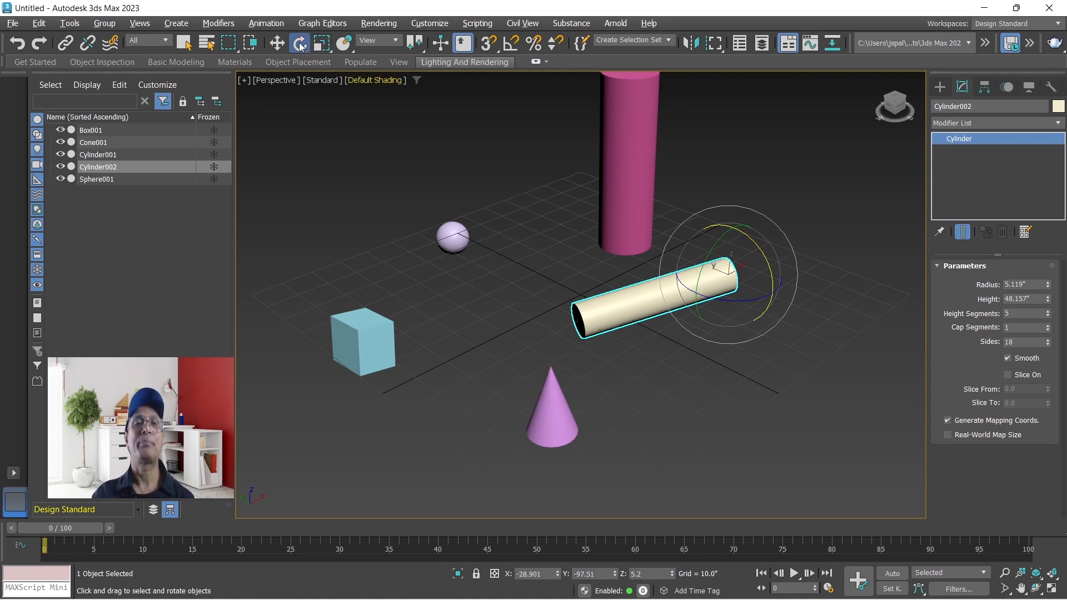
{"action": "left_click", "coordinate": [277, 43]}
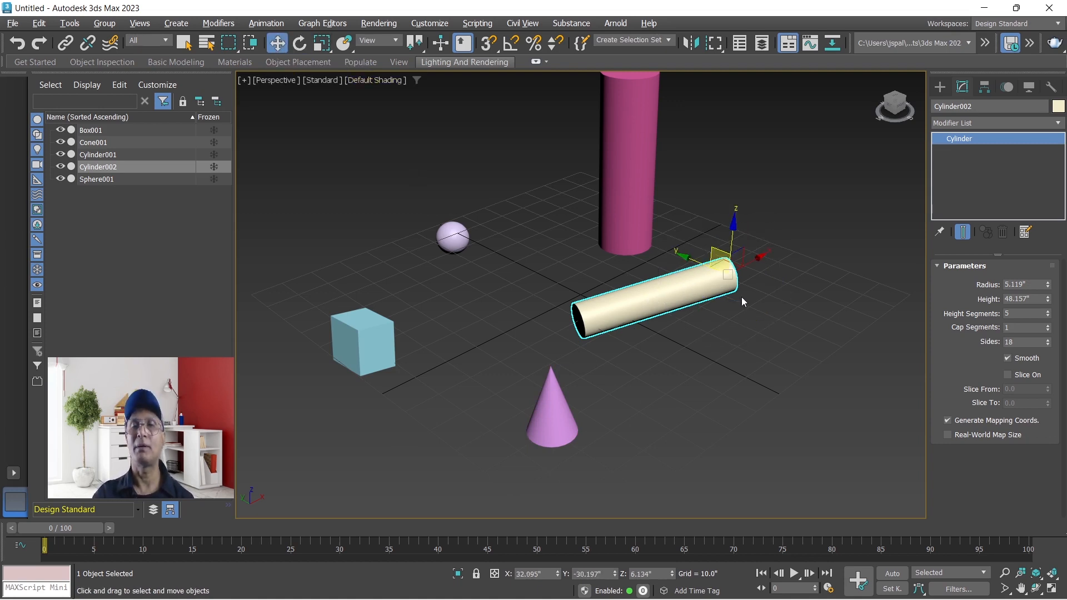
{"action": "left_click_drag", "start_coordinate": [725, 268], "coordinate": [686, 442]}
{"action": "left_click_drag", "start_coordinate": [706, 342], "coordinate": [649, 363]}
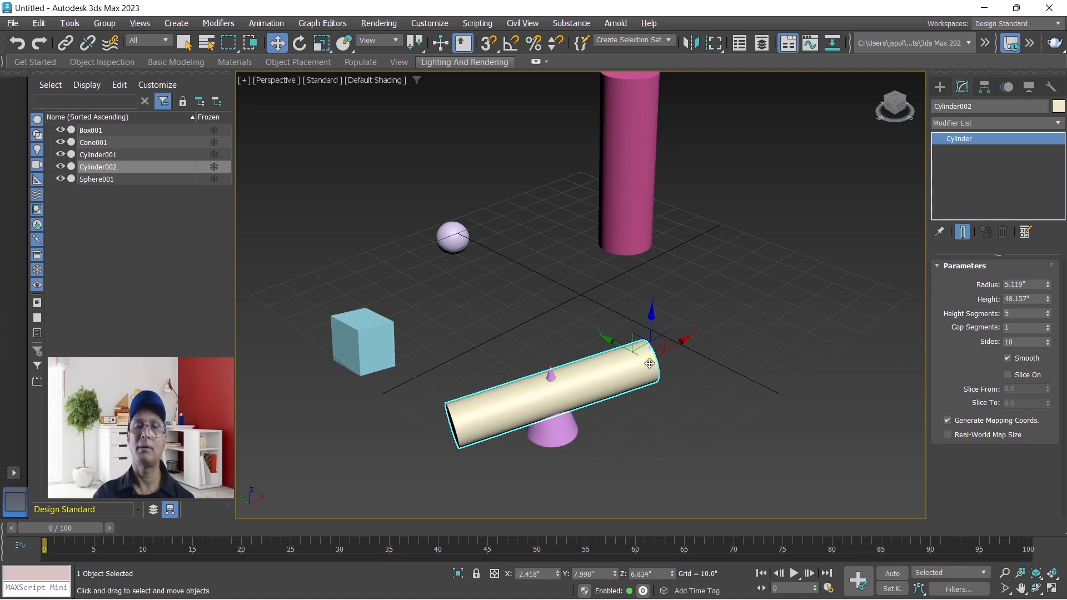
{"action": "left_click", "coordinate": [649, 323]}
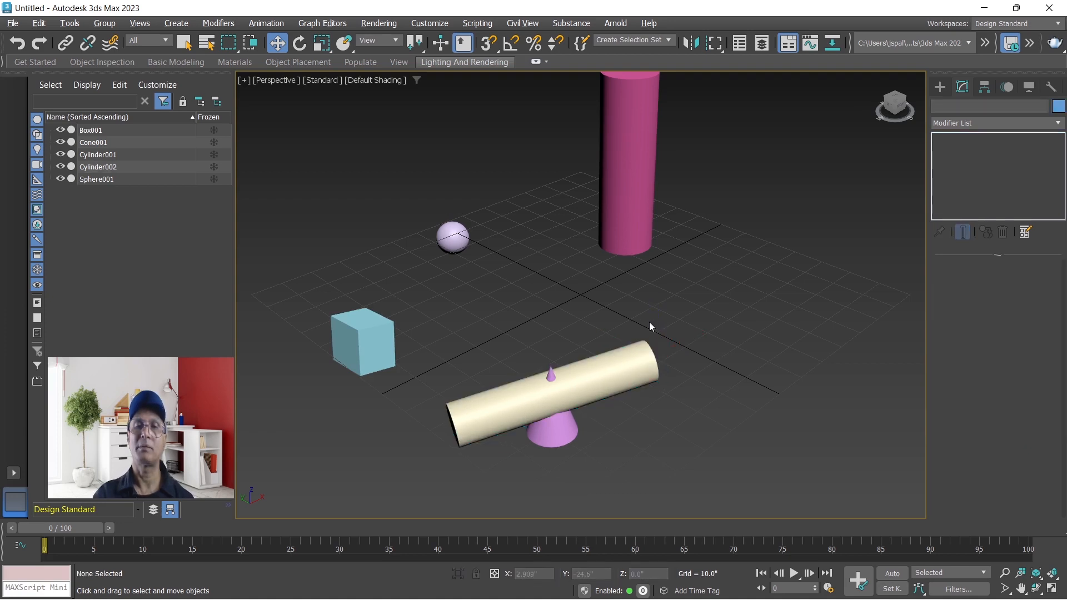
{"action": "left_click", "coordinate": [638, 361]}
{"action": "mouse_move", "coordinate": [653, 328]}
{"action": "left_mouse_down"}
{"action": "mouse_move", "coordinate": [654, 309]}
{"action": "mouse_move", "coordinate": [656, 318]}
{"action": "left_mouse_up"}
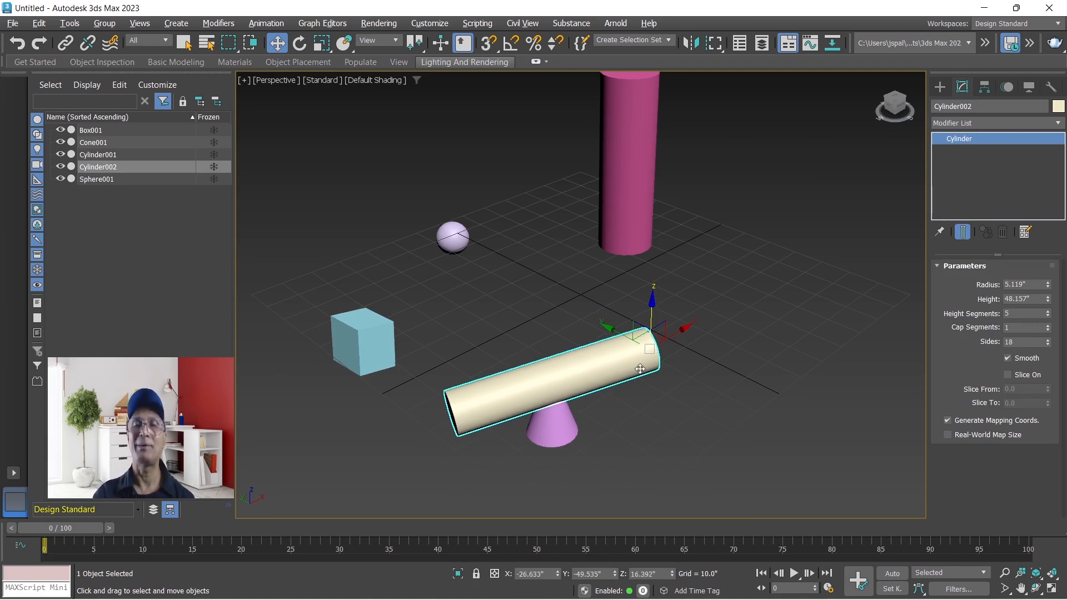
{"action": "left_click", "coordinate": [298, 42]}
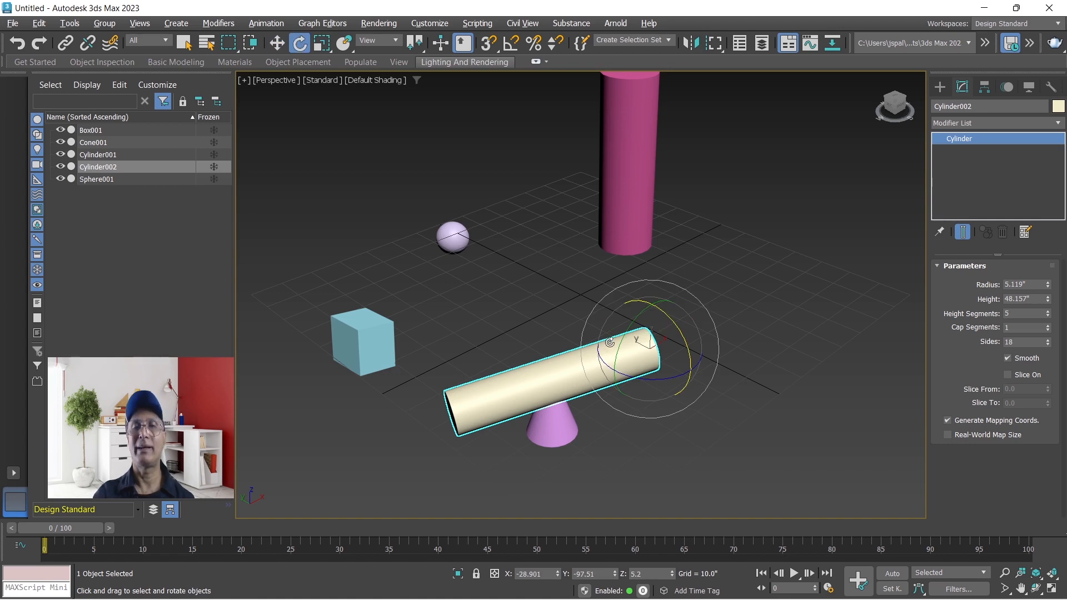
{"action": "left_click_drag", "start_coordinate": [639, 375], "coordinate": [639, 359]}
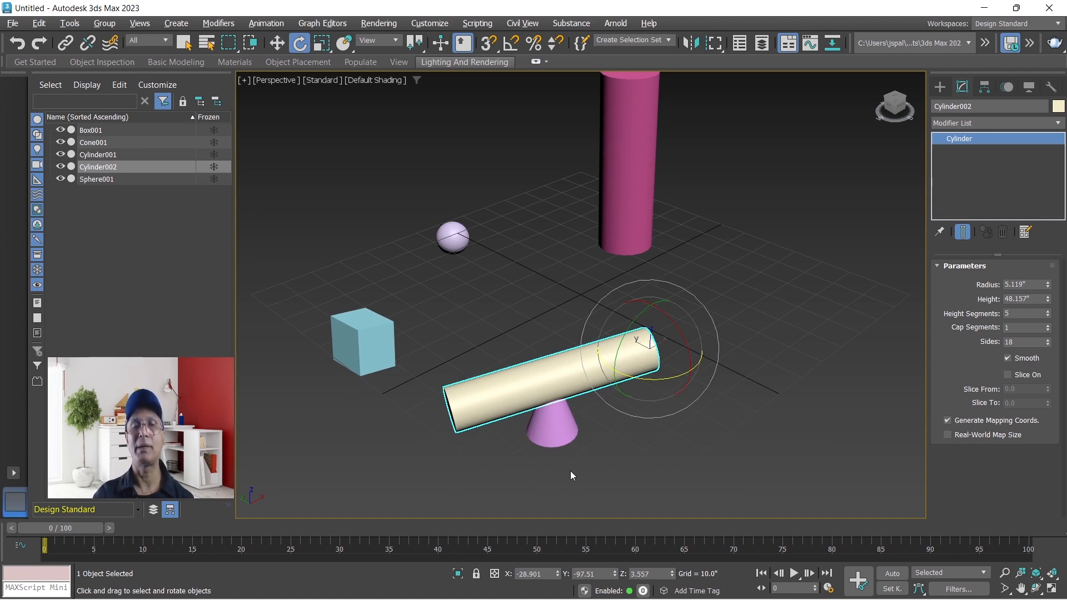
Center the lying cylinder's pivot to the object using Affect Pivot Only.
{"action": "left_click", "coordinate": [985, 89]}
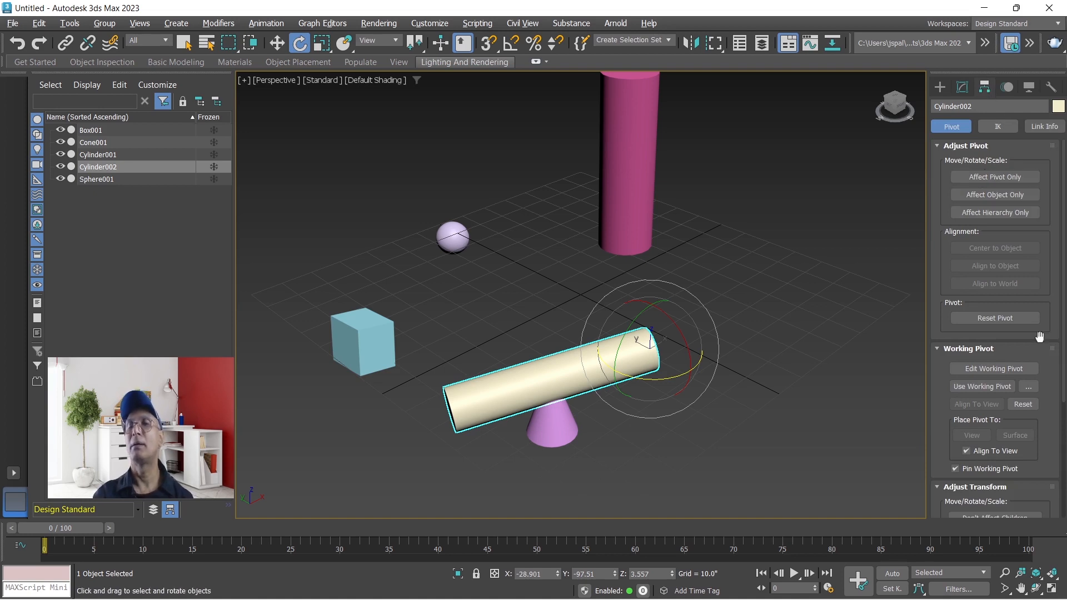
{"action": "left_click", "coordinate": [994, 179]}
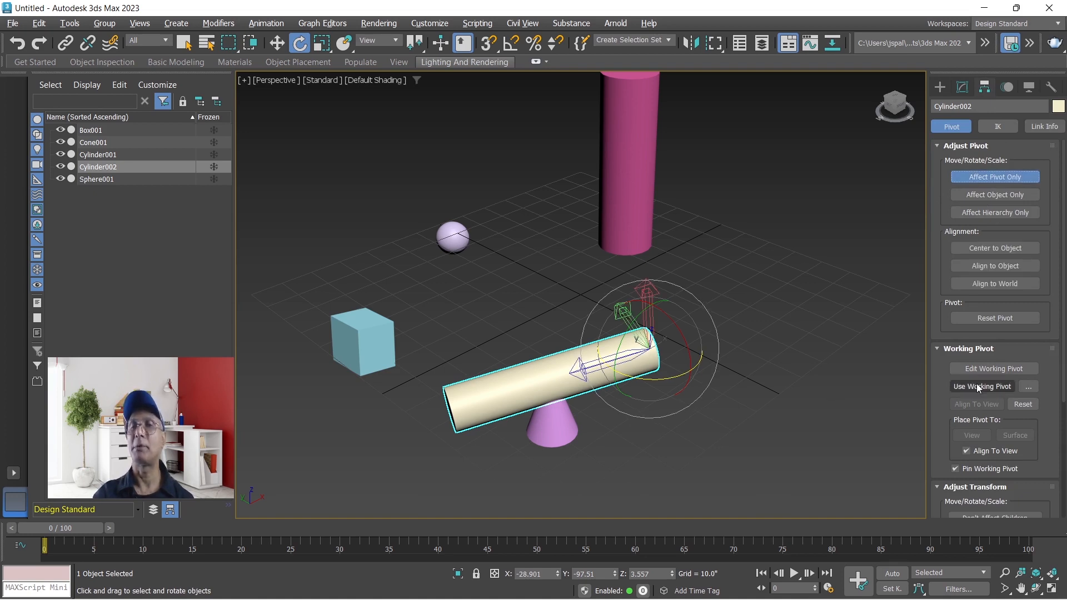
{"action": "left_click", "coordinate": [992, 248]}
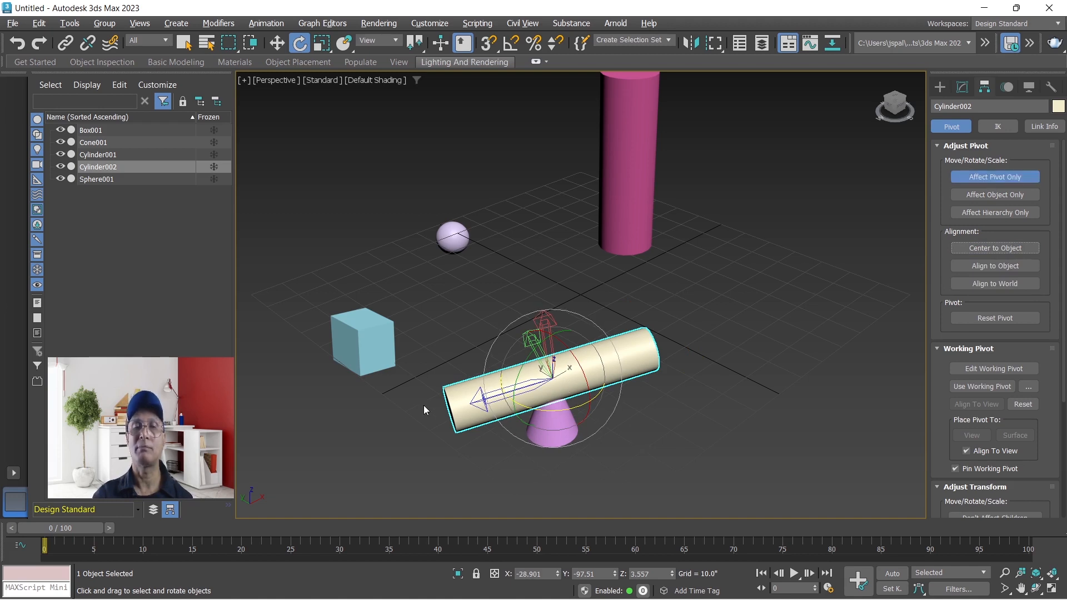
Turn off Affect Pivot Only and rotate the lying cylinder around its centered pivot to about -23.4 degrees about Z.
{"action": "left_click", "coordinate": [994, 177]}
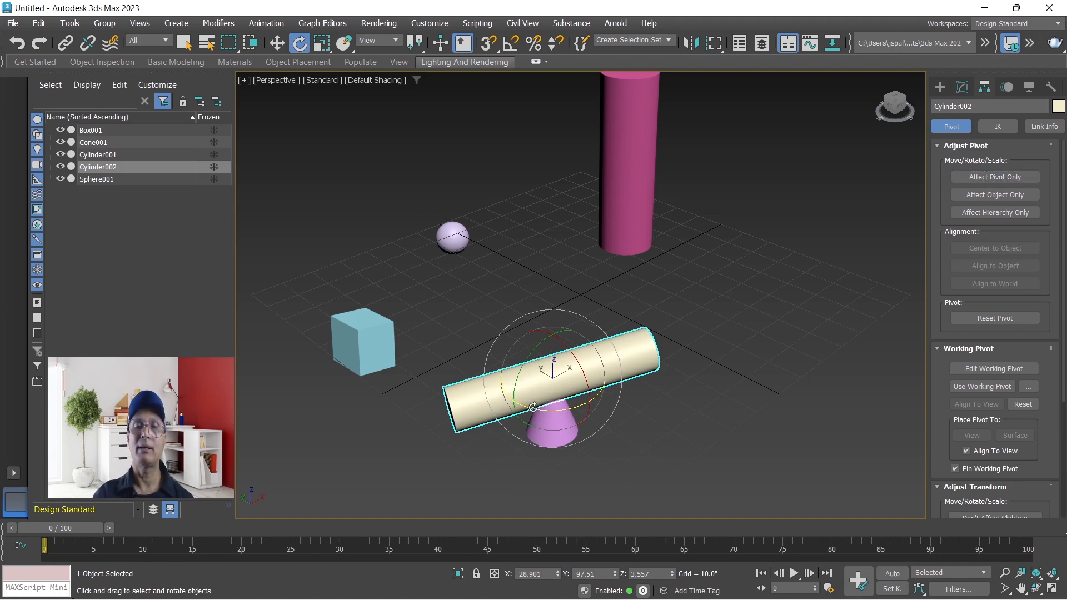
{"action": "mouse_move", "coordinate": [533, 408]}
{"action": "left_mouse_down"}
{"action": "mouse_move", "coordinate": [694, 422]}
{"action": "mouse_move", "coordinate": [917, 398]}
{"action": "mouse_move", "coordinate": [775, 461]}
{"action": "mouse_move", "coordinate": [560, 520]}
{"action": "mouse_move", "coordinate": [267, 479]}
{"action": "mouse_move", "coordinate": [639, 462]}
{"action": "mouse_move", "coordinate": [920, 376]}
{"action": "mouse_move", "coordinate": [650, 453]}
{"action": "mouse_move", "coordinate": [247, 418]}
{"action": "mouse_move", "coordinate": [595, 417]}
{"action": "mouse_move", "coordinate": [478, 424]}
{"action": "mouse_move", "coordinate": [527, 422]}
{"action": "left_mouse_up"}
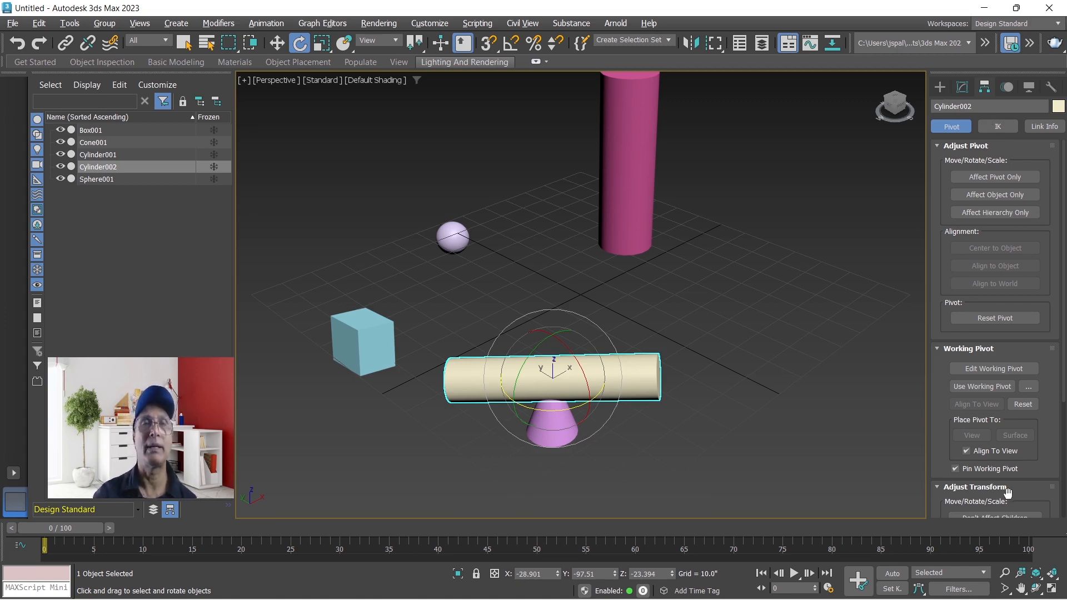
{"action": "left_click", "coordinate": [607, 306]}
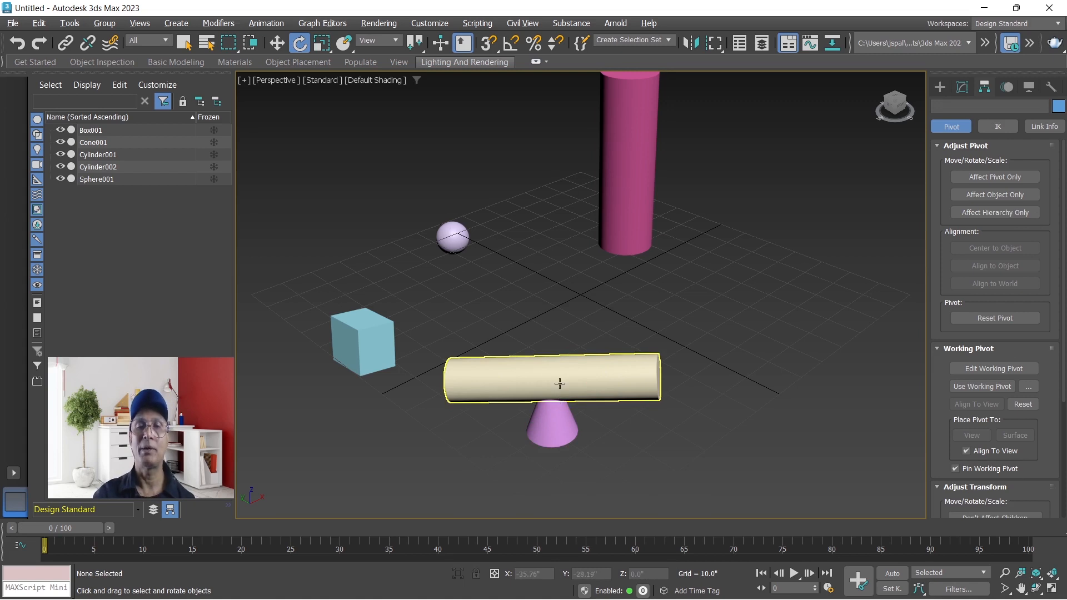
Reset the pivot of the lying cylinder on the cone and deselect it.
{"action": "left_click", "coordinate": [555, 378]}
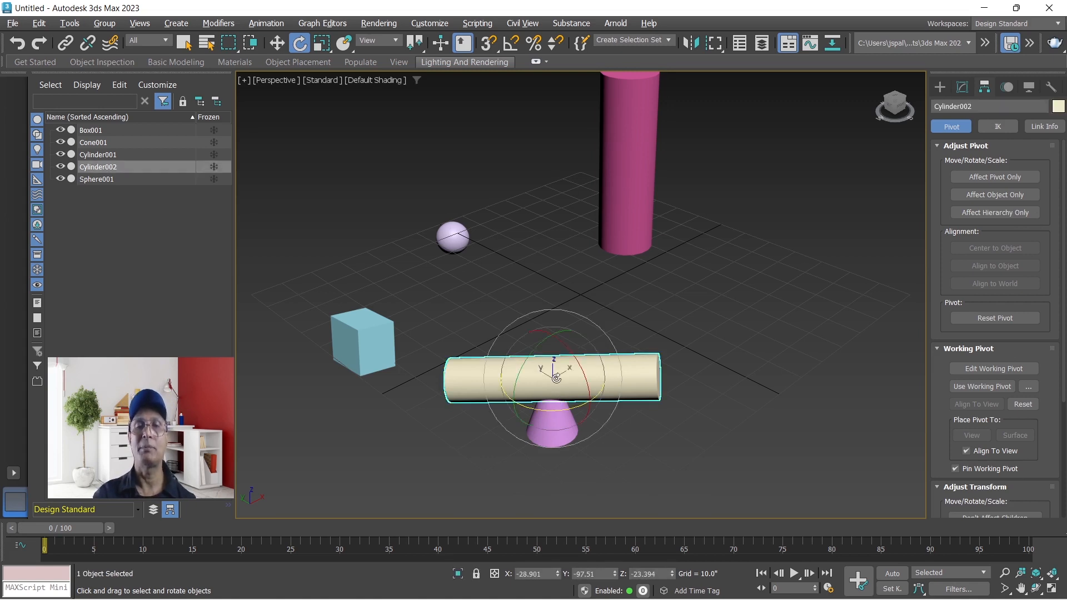
{"action": "left_click", "coordinate": [546, 243]}
{"action": "left_click", "coordinate": [526, 382]}
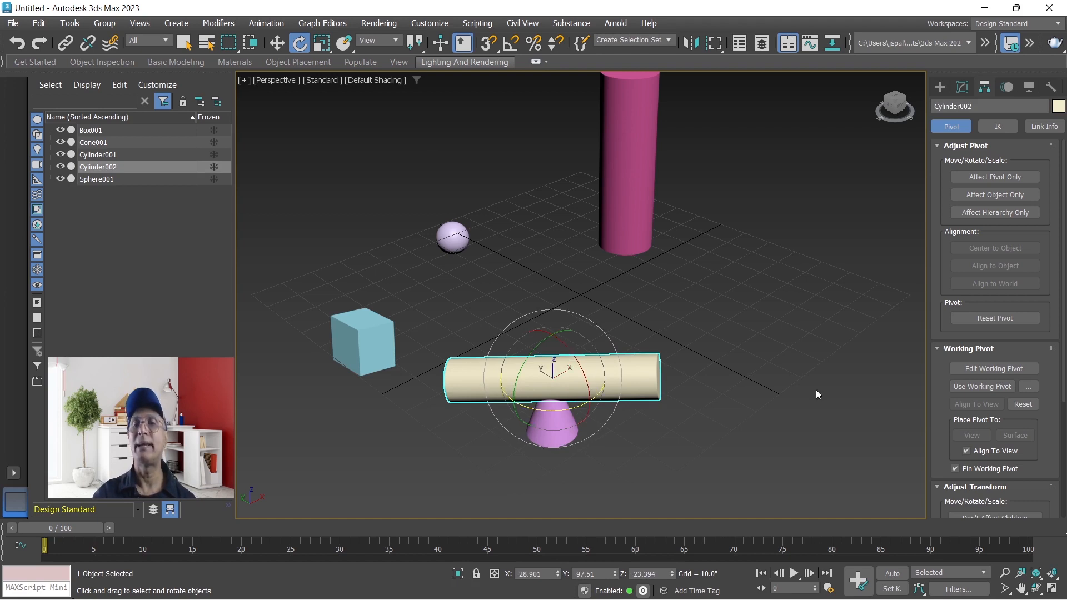
{"action": "left_click", "coordinate": [985, 319]}
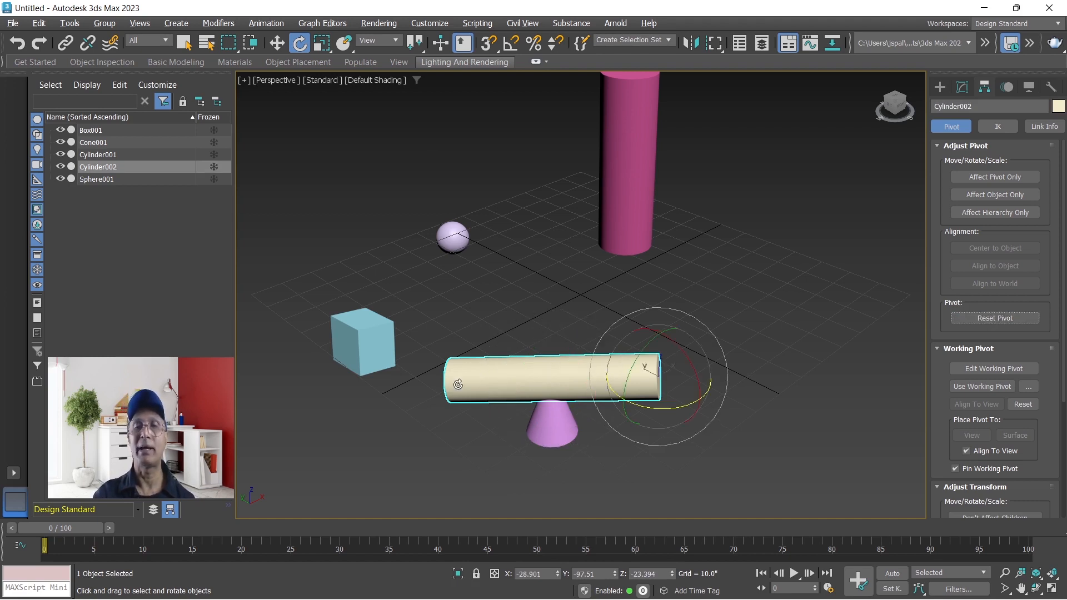
{"action": "left_click", "coordinate": [744, 291]}
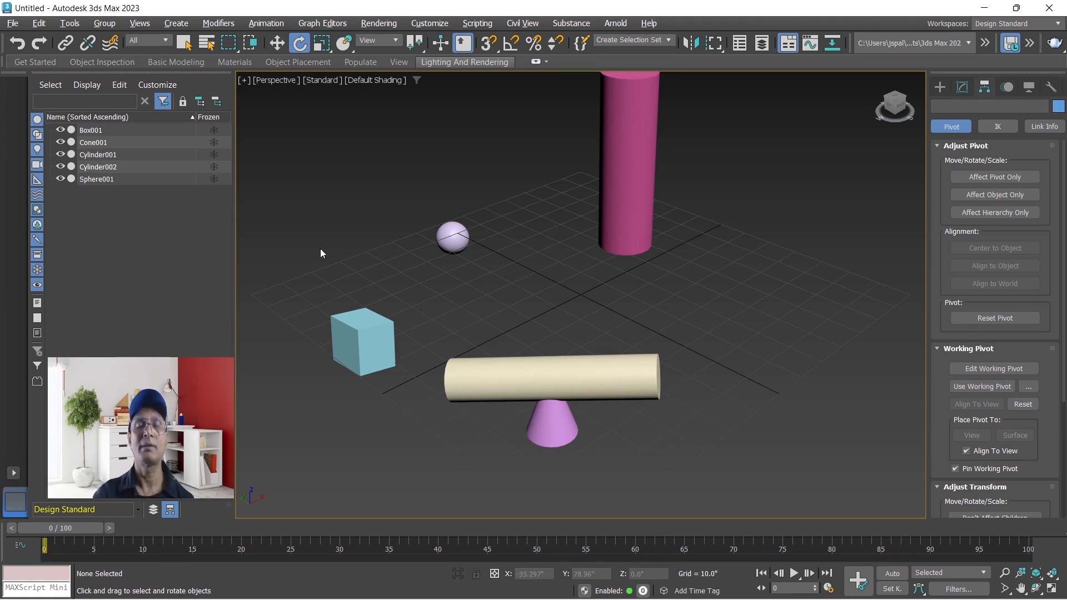
Reduce the height of the upright pink cylinder to about 38.8 inches in its Cylinder parameters.
{"action": "scroll", "coordinate": [705, 258], "scroll_direction": "down", "scroll_amount": 3}
{"action": "scroll", "coordinate": [706, 259], "scroll_direction": "up", "scroll_amount": 3}
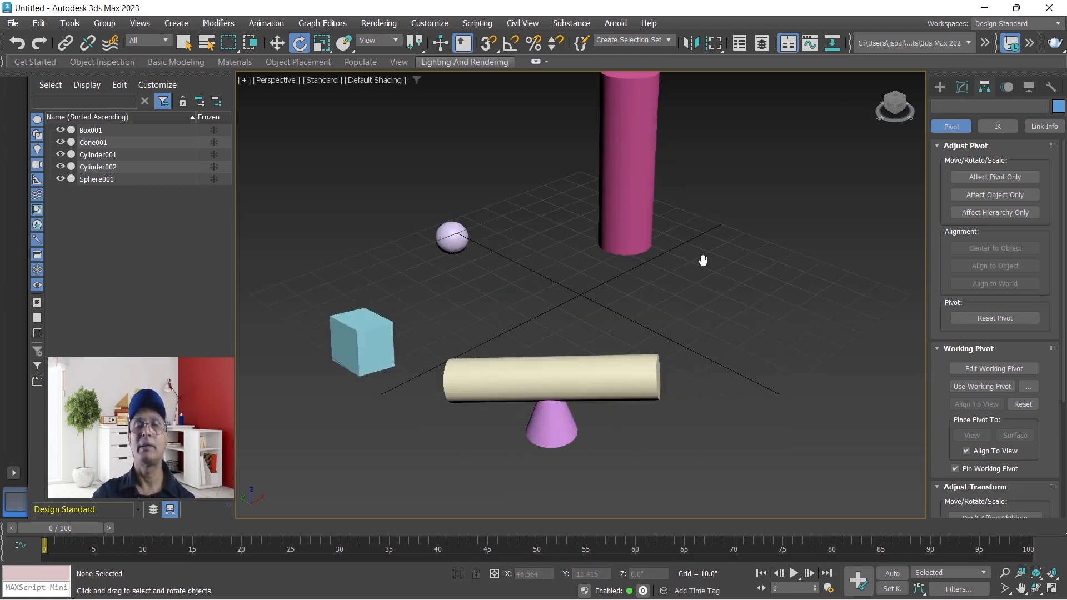
{"action": "middle_click_drag", "start_coordinate": [706, 260], "coordinate": [752, 294]}
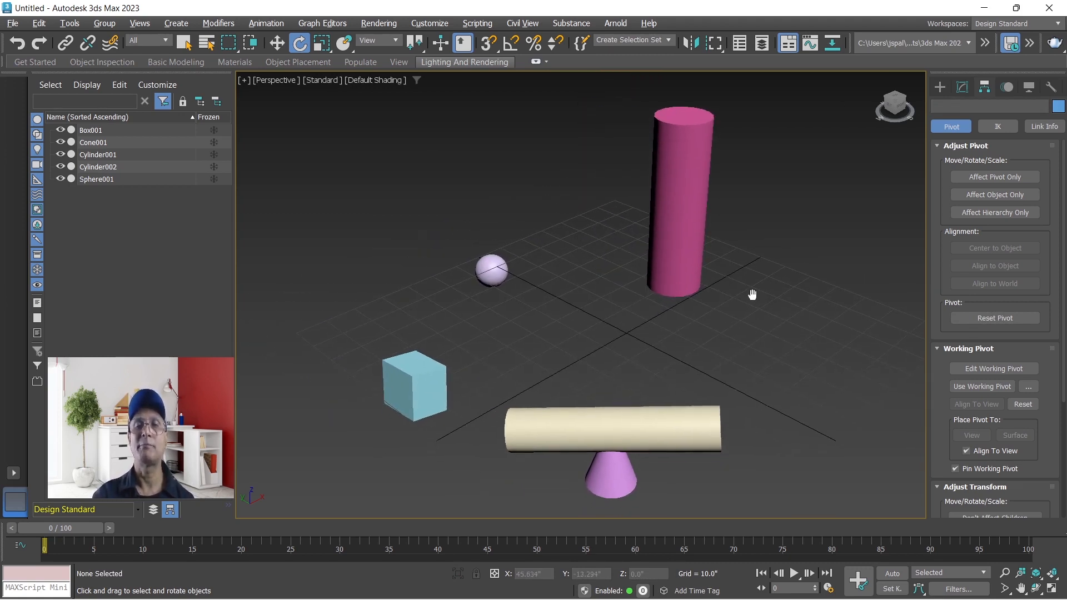
{"action": "left_click", "coordinate": [692, 238]}
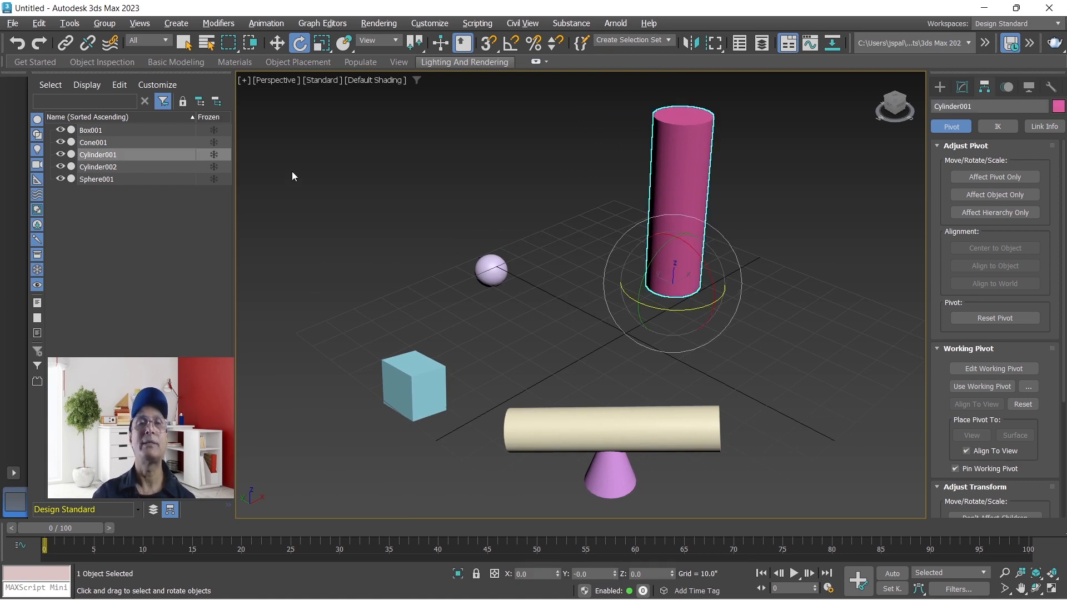
{"action": "left_click", "coordinate": [321, 47]}
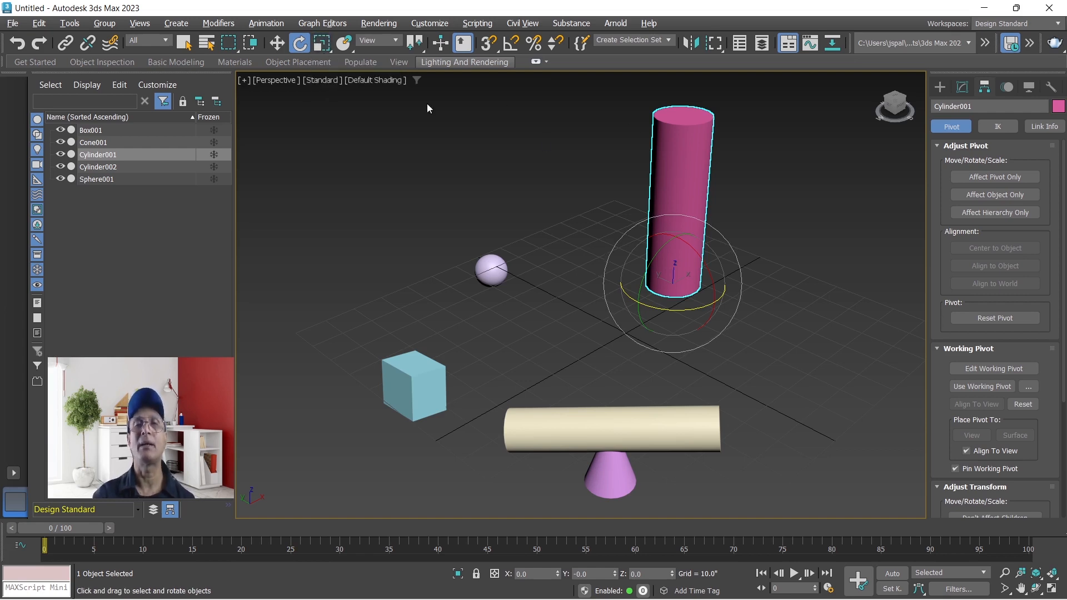
{"action": "left_click", "coordinate": [282, 44]}
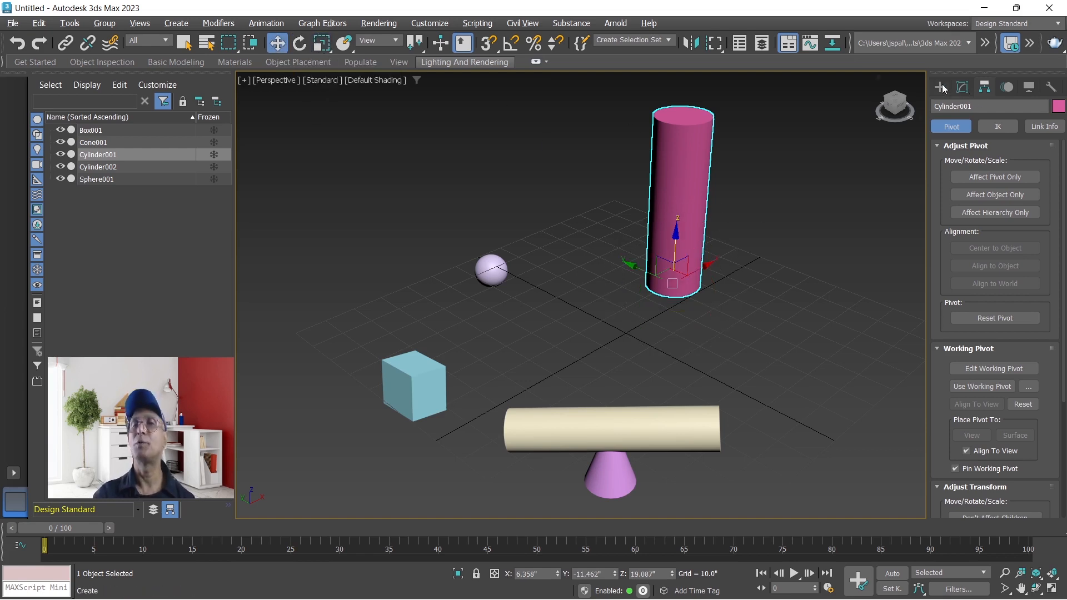
{"action": "left_click", "coordinate": [961, 88]}
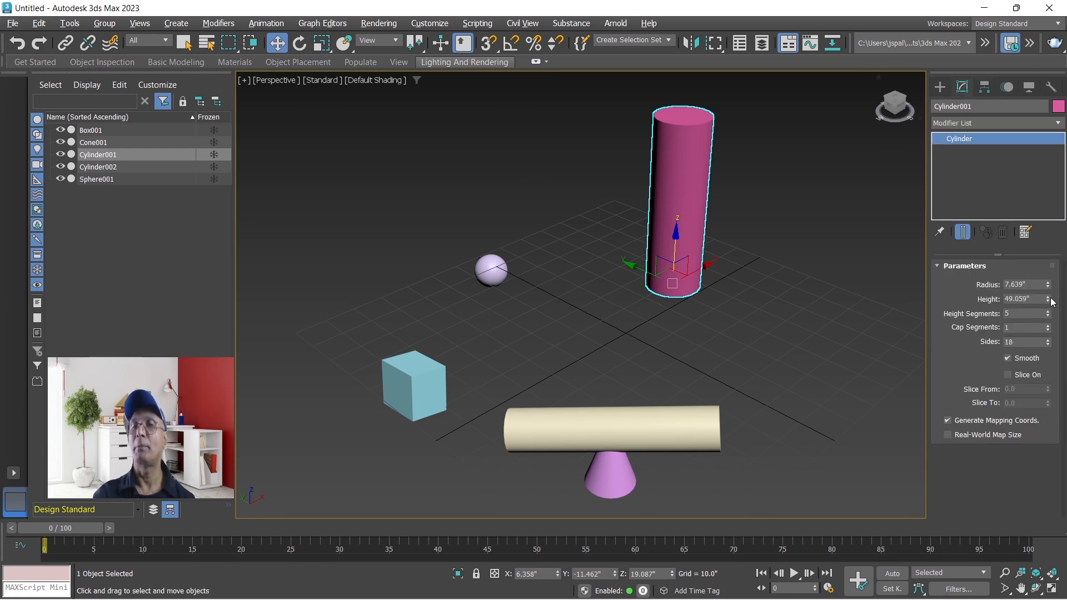
{"action": "left_click_drag", "start_coordinate": [1048, 301], "coordinate": [1048, 319]}
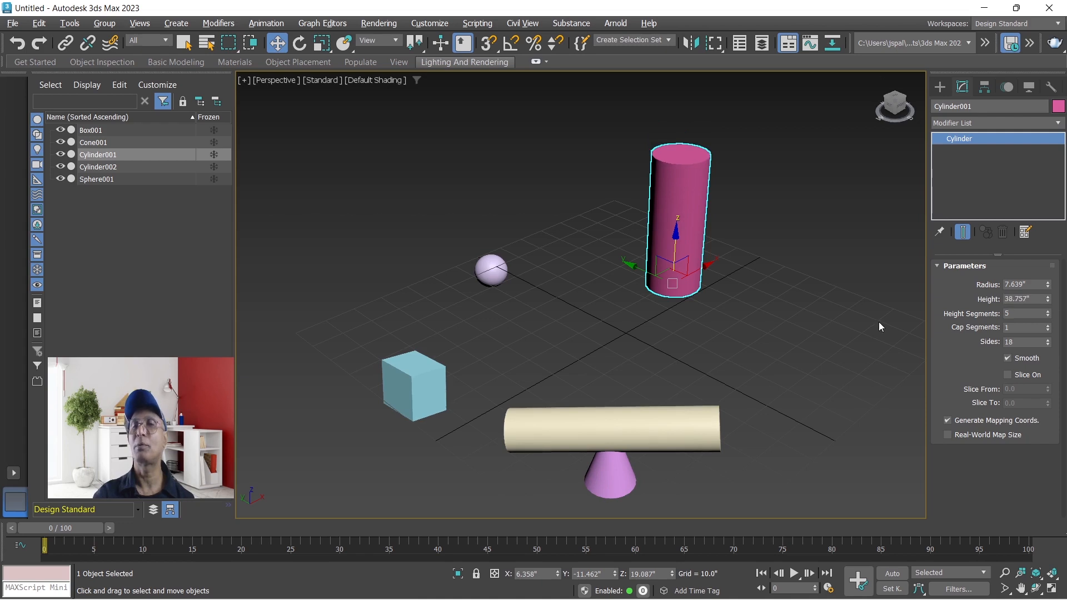
{"action": "left_click", "coordinate": [831, 323]}
Scale the upright pink cylinder along its axes to about X 110.3, Y 239.4 and Z 55.6 percent.
{"action": "left_click", "coordinate": [677, 233]}
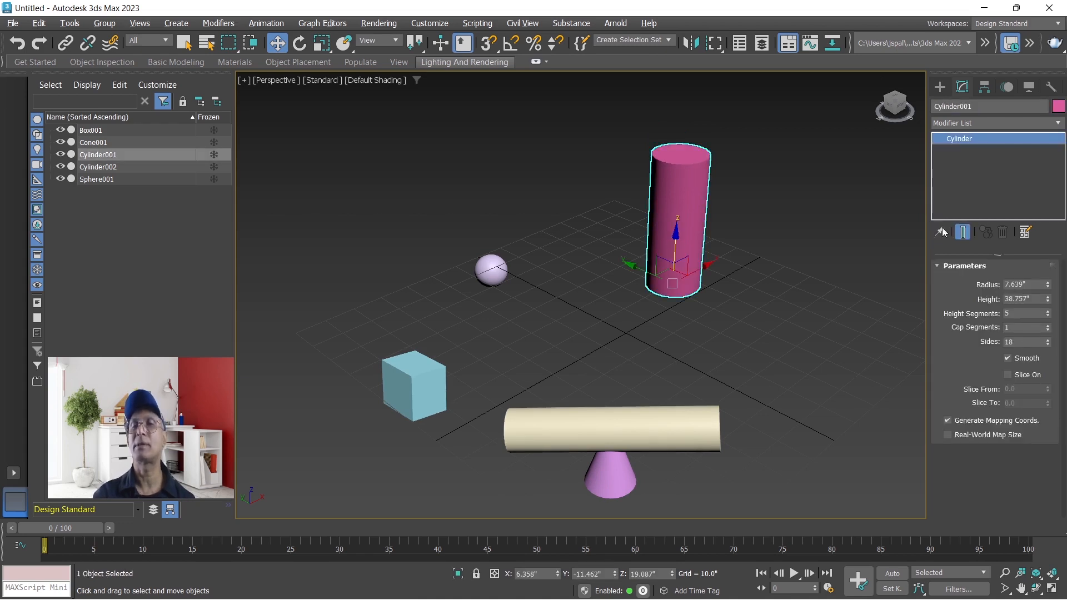
{"action": "left_click", "coordinate": [321, 43]}
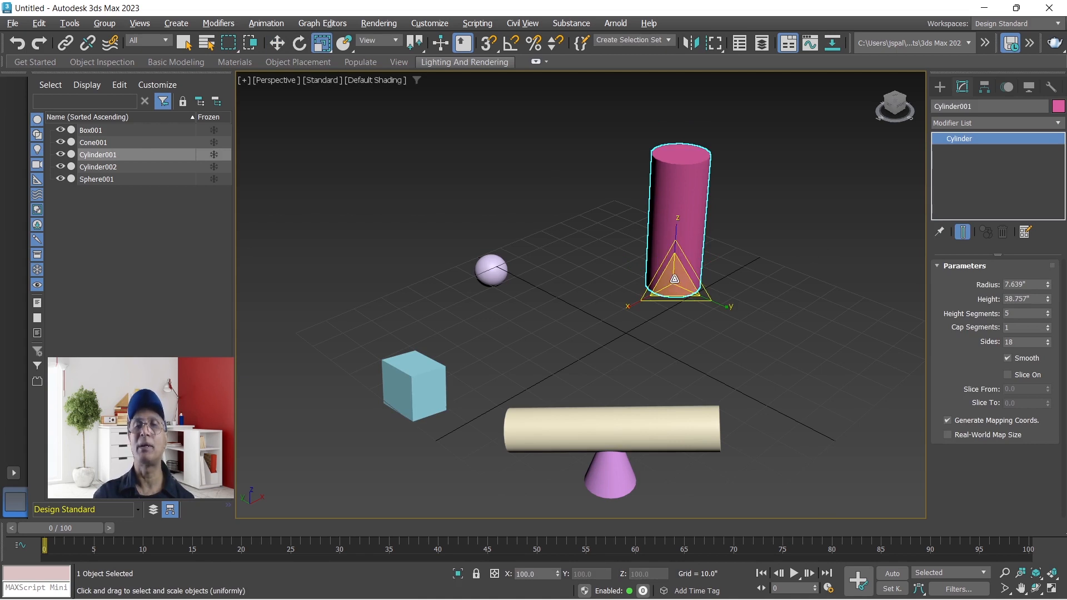
{"action": "left_click_drag", "start_coordinate": [674, 278], "coordinate": [729, 300]}
{"action": "key", "text": "r"}
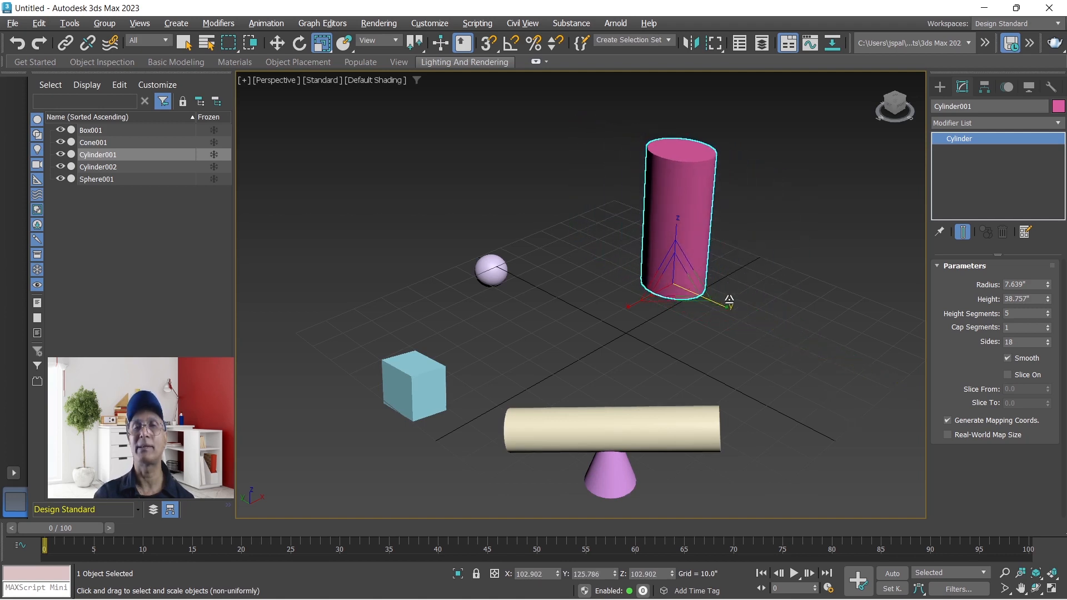
{"action": "mouse_move", "coordinate": [634, 302]}
{"action": "left_mouse_down"}
{"action": "mouse_move", "coordinate": [562, 354]}
{"action": "mouse_move", "coordinate": [648, 302]}
{"action": "left_mouse_up"}
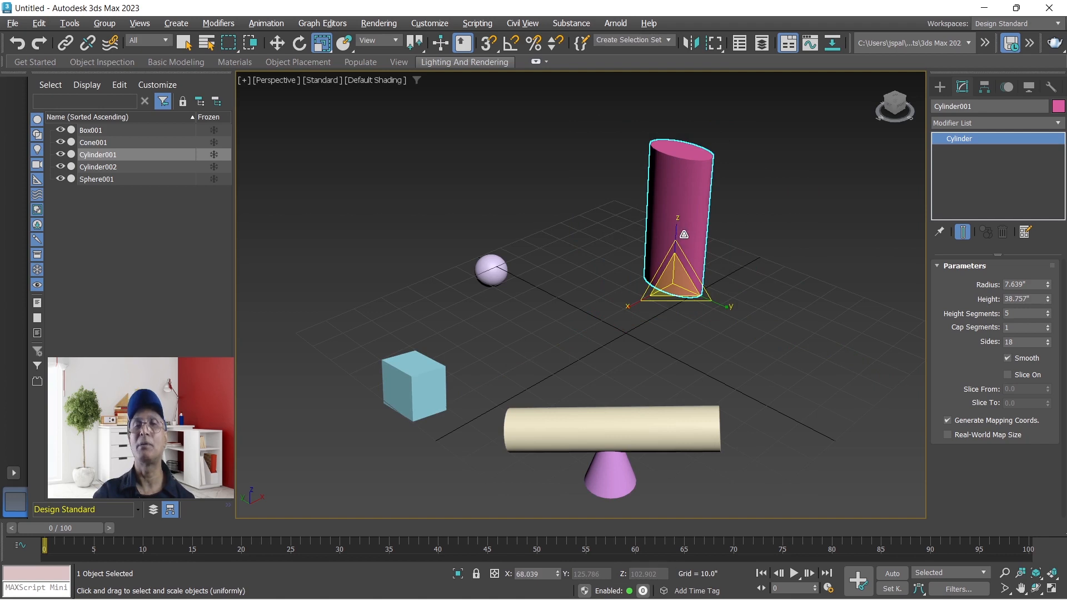
{"action": "left_click_drag", "start_coordinate": [676, 226], "coordinate": [583, 331]}
{"action": "left_click_drag", "start_coordinate": [652, 273], "coordinate": [547, 264]}
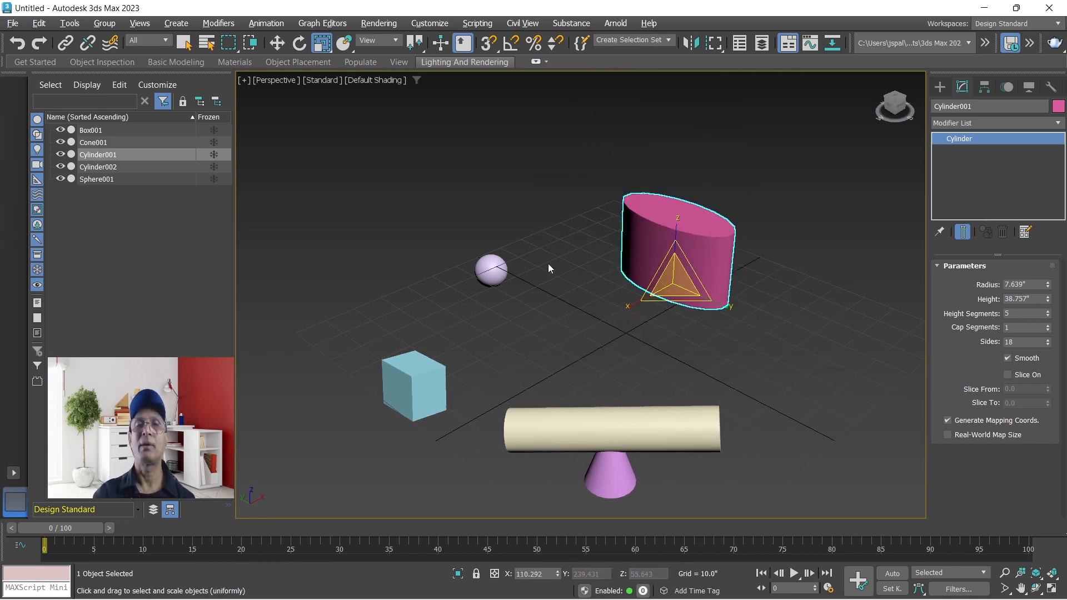
Scale the pink cylinder with Select and Non-uniform Scale to about X 96.6, Y 101.8 and Z 29.2 percent.
{"action": "left_click", "coordinate": [328, 47]}
{"action": "left_click_drag", "start_coordinate": [330, 47], "coordinate": [322, 88]}
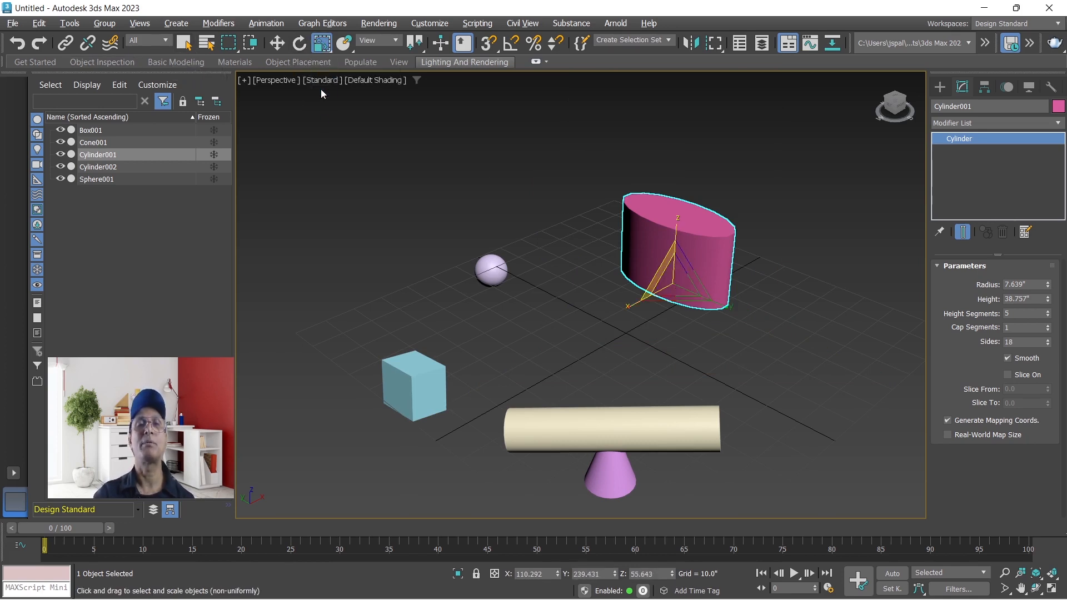
{"action": "left_click_drag", "start_coordinate": [675, 264], "coordinate": [642, 296]}
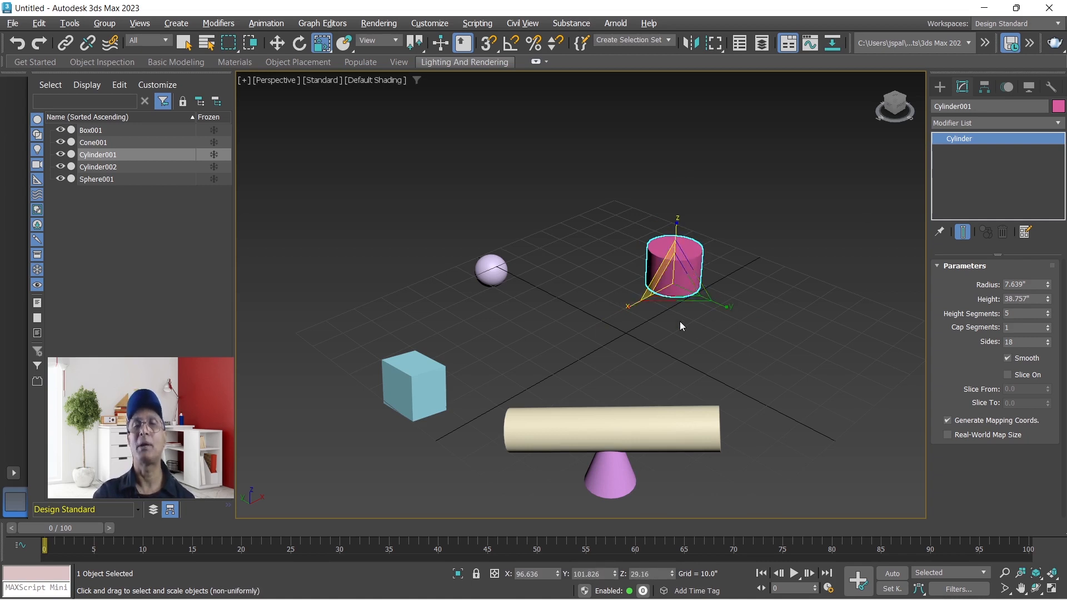
{"action": "left_click_drag", "start_coordinate": [675, 286], "coordinate": [664, 319]}
Squash the pink cylinder to about X 108.7, Y 146.6 and Z 21.7 percent, and deselect it.
{"action": "left_click_drag", "start_coordinate": [322, 42], "coordinate": [324, 109]}
{"action": "left_click_drag", "start_coordinate": [680, 295], "coordinate": [710, 284]}
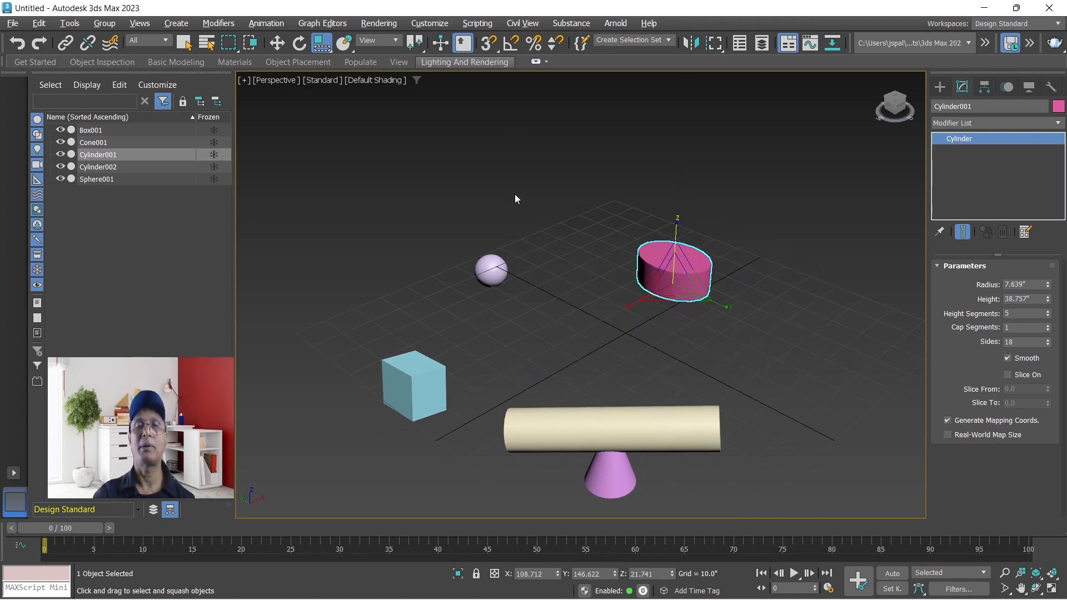
{"action": "left_click", "coordinate": [559, 347]}
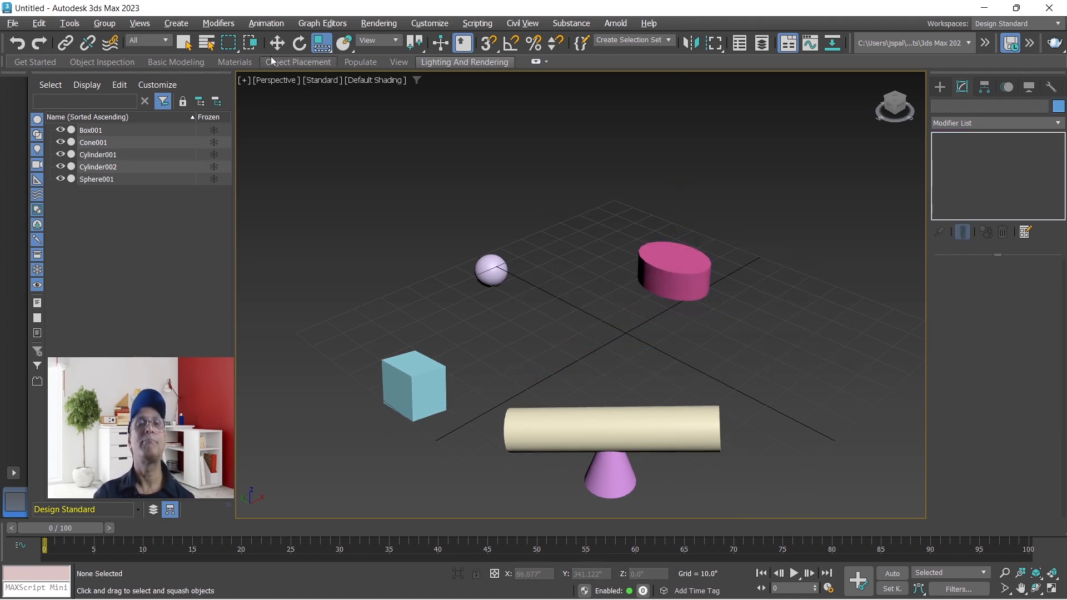
Move the box about 19.5 inches along X and raise the sphere to about Z 5.5 inches.
{"action": "left_click", "coordinate": [277, 43]}
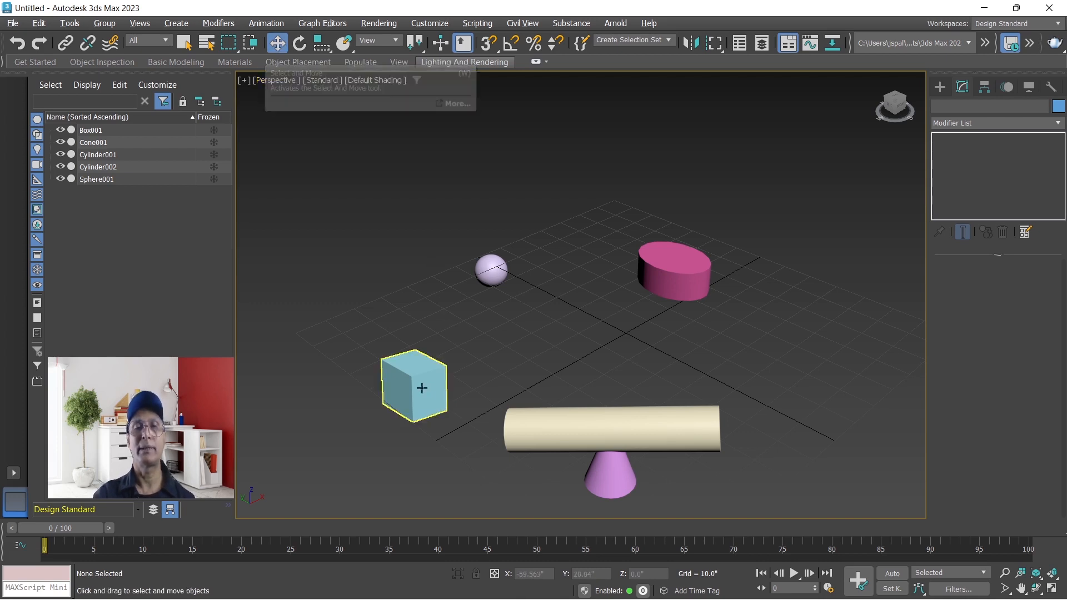
{"action": "left_click", "coordinate": [436, 371]}
{"action": "left_click_drag", "start_coordinate": [450, 366], "coordinate": [501, 367]}
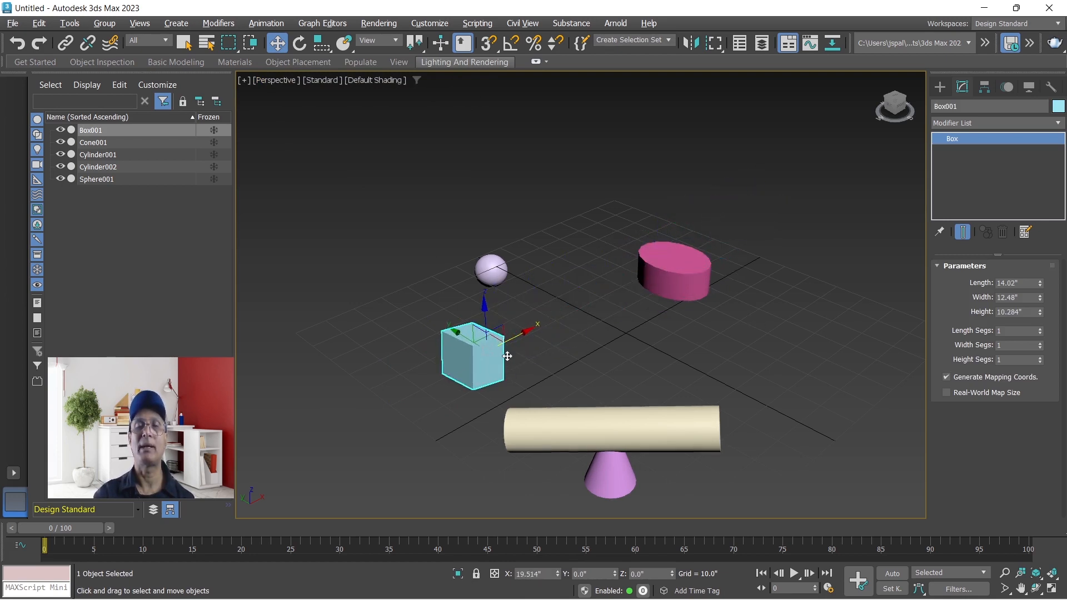
{"action": "left_click", "coordinate": [318, 198]}
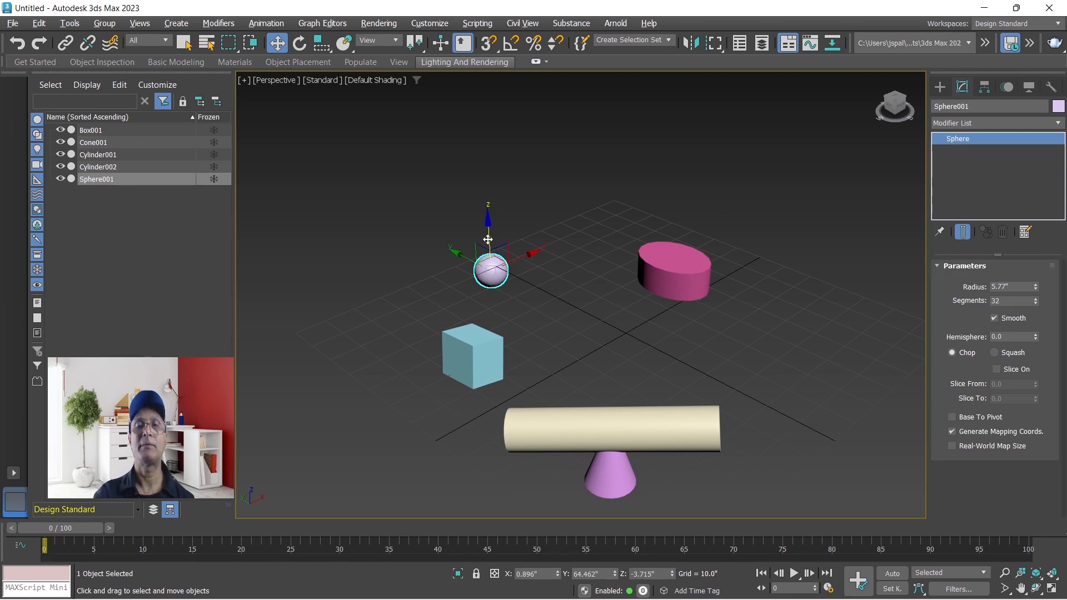
{"action": "left_click_drag", "start_coordinate": [488, 263], "coordinate": [488, 246]}
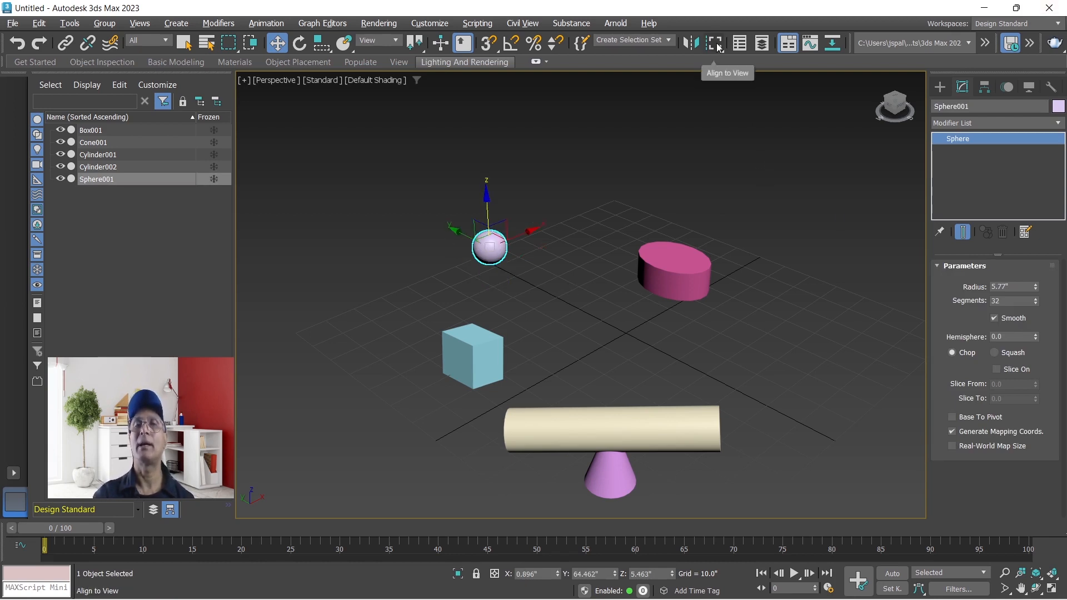
Start aligning the sphere to the pink cylinder and try minimum-to-minimum alignment on the X, Y and Z positions.
{"action": "left_click_drag", "start_coordinate": [717, 46], "coordinate": [717, 47]}
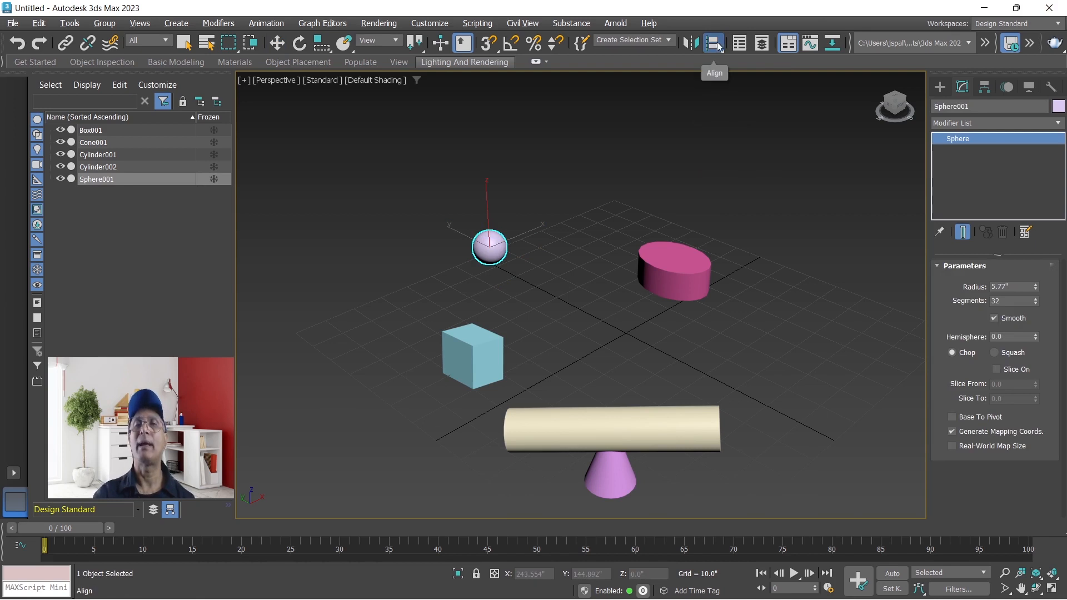
{"action": "left_click", "coordinate": [715, 45]}
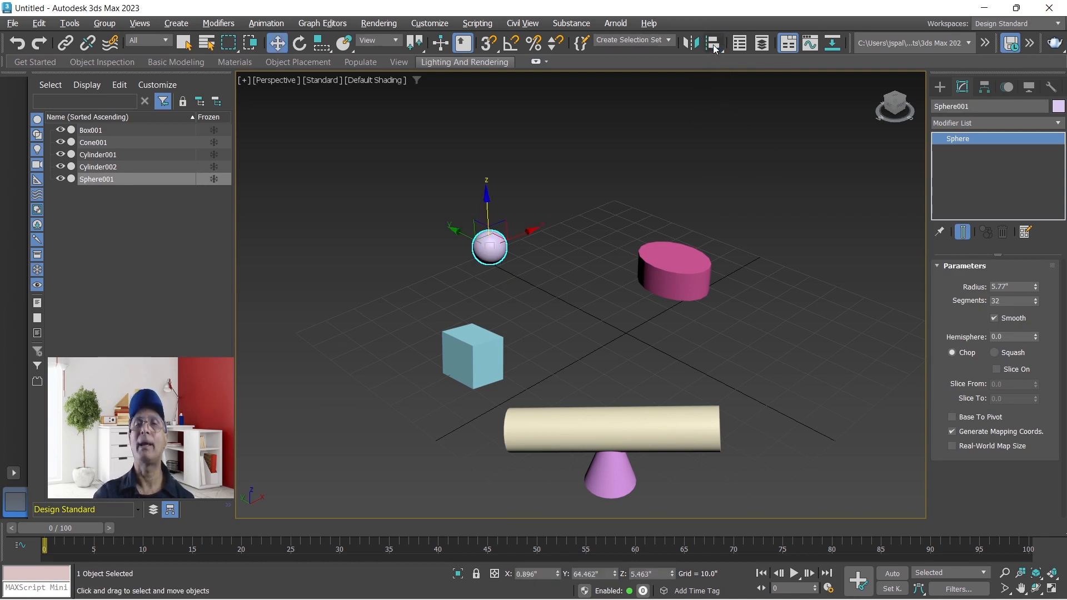
{"action": "left_click", "coordinate": [712, 44]}
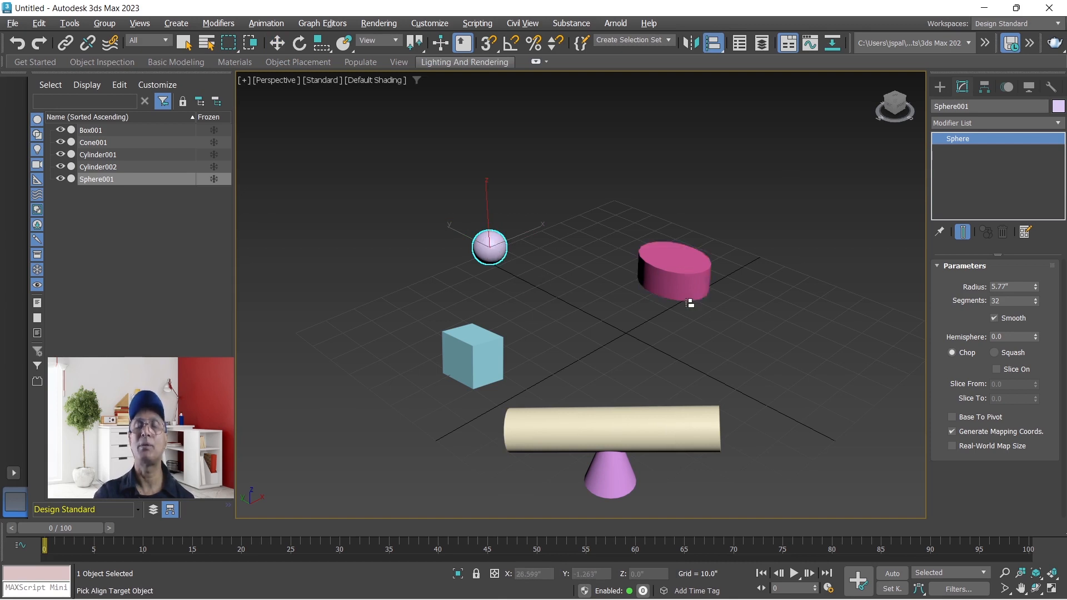
{"action": "left_click", "coordinate": [671, 259]}
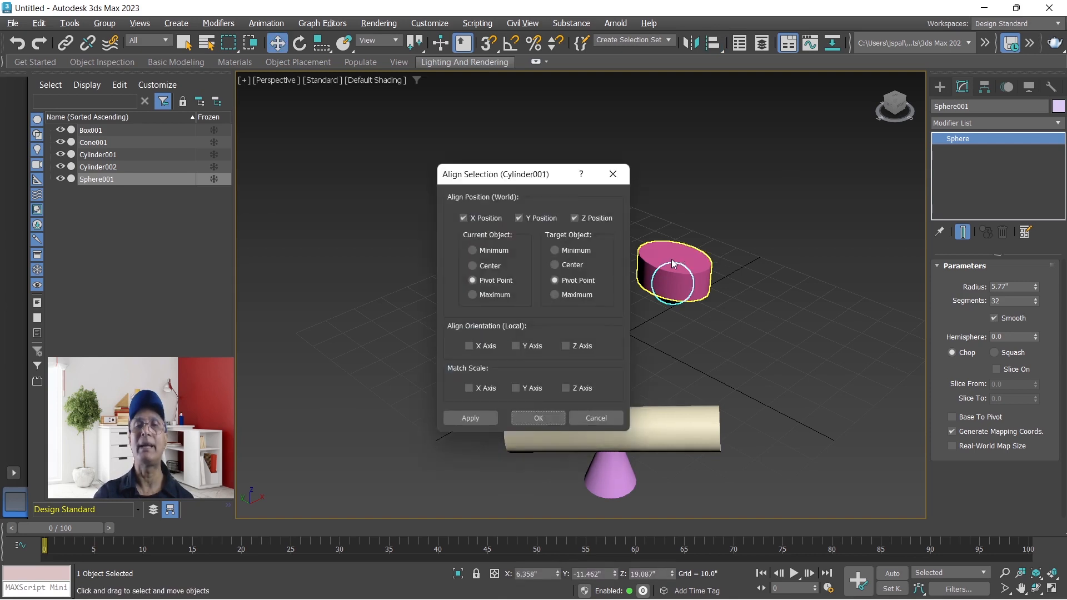
{"action": "left_click_drag", "start_coordinate": [545, 183], "coordinate": [327, 166]}
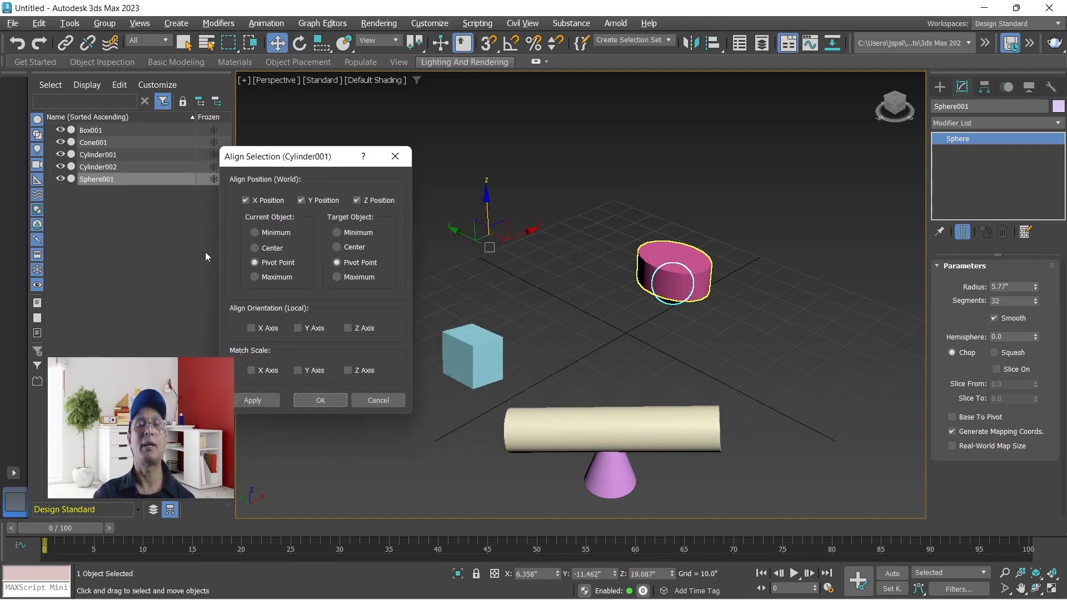
{"action": "left_click", "coordinate": [255, 232]}
{"action": "left_click", "coordinate": [337, 233]}
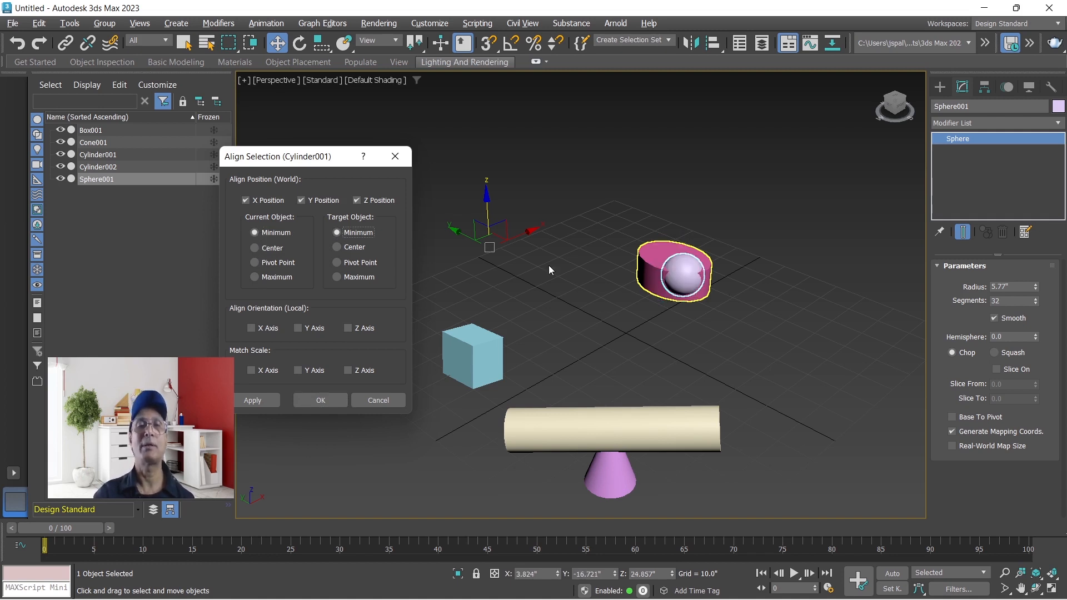
Try aligning the sphere's center and pivot point with the pink cylinder's, ending with its pivot point at the target's maximum.
{"action": "left_click", "coordinate": [337, 247]}
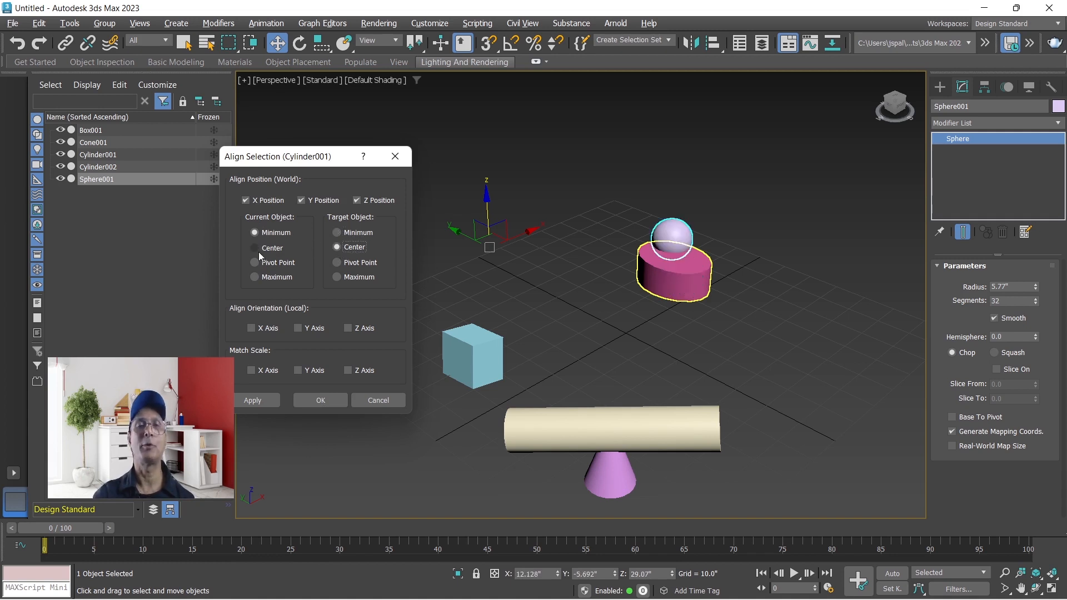
{"action": "left_click", "coordinate": [255, 248]}
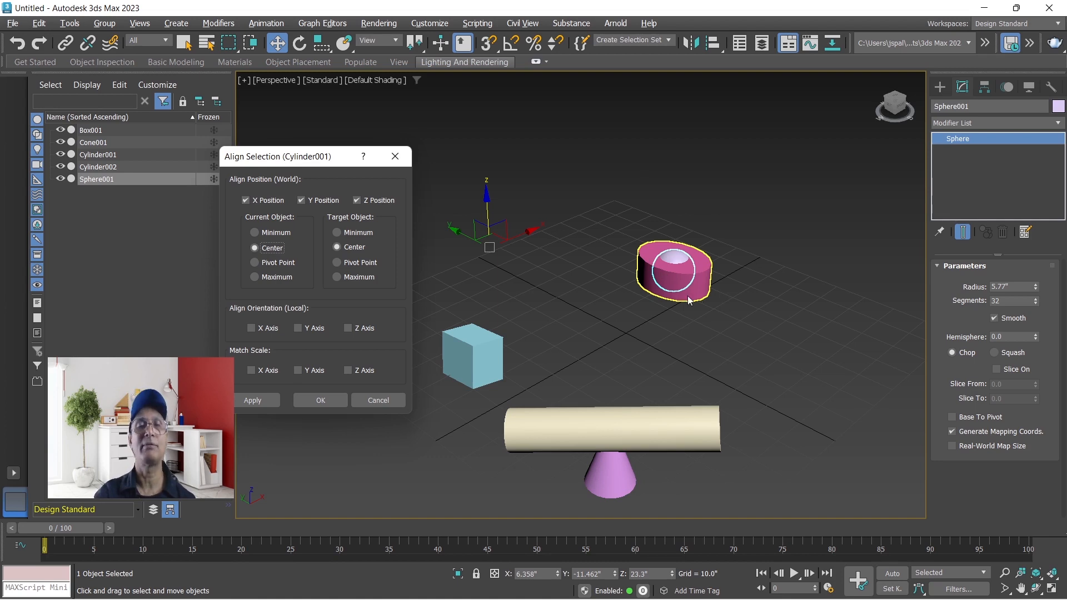
{"action": "left_click", "coordinate": [277, 263]}
{"action": "left_click", "coordinate": [352, 265]}
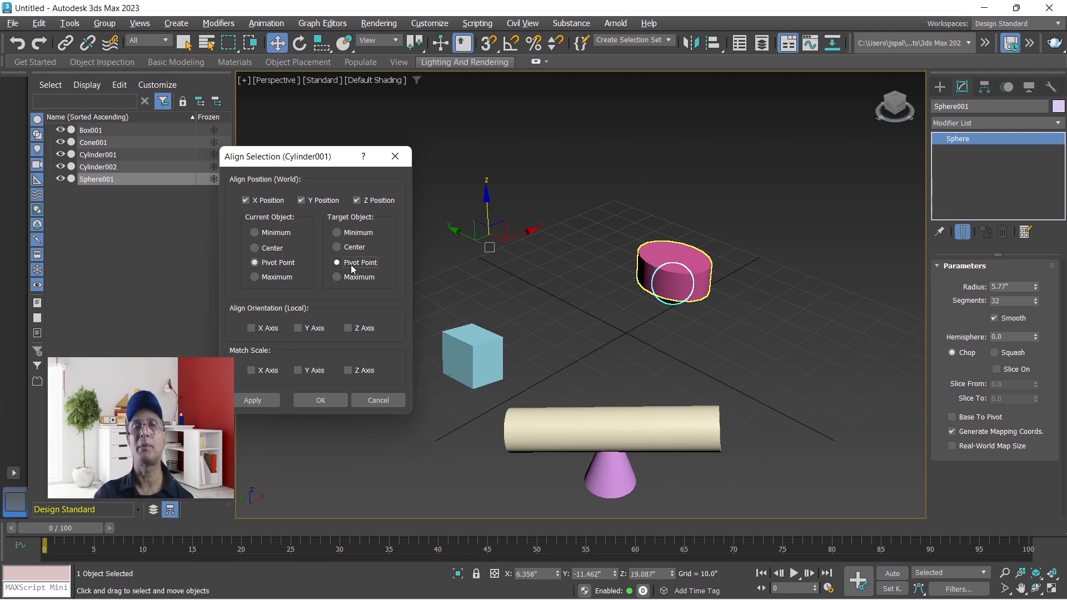
{"action": "left_click", "coordinate": [340, 278]}
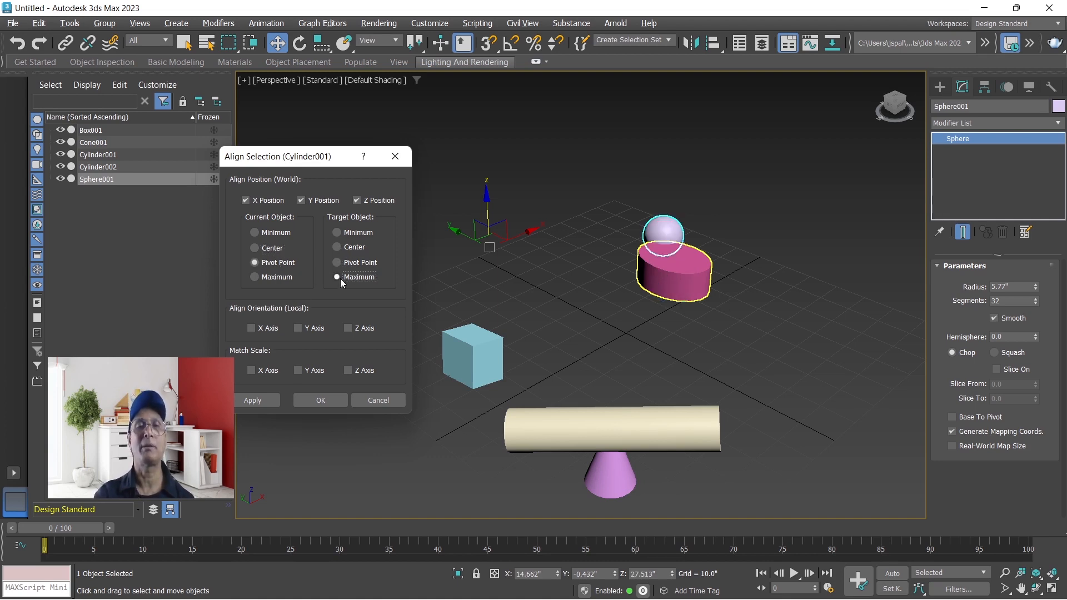
Try the sphere's minimum, maximum and center against the pink cylinder's maximum, ending with center-to-center alignment.
{"action": "left_click", "coordinate": [255, 232]}
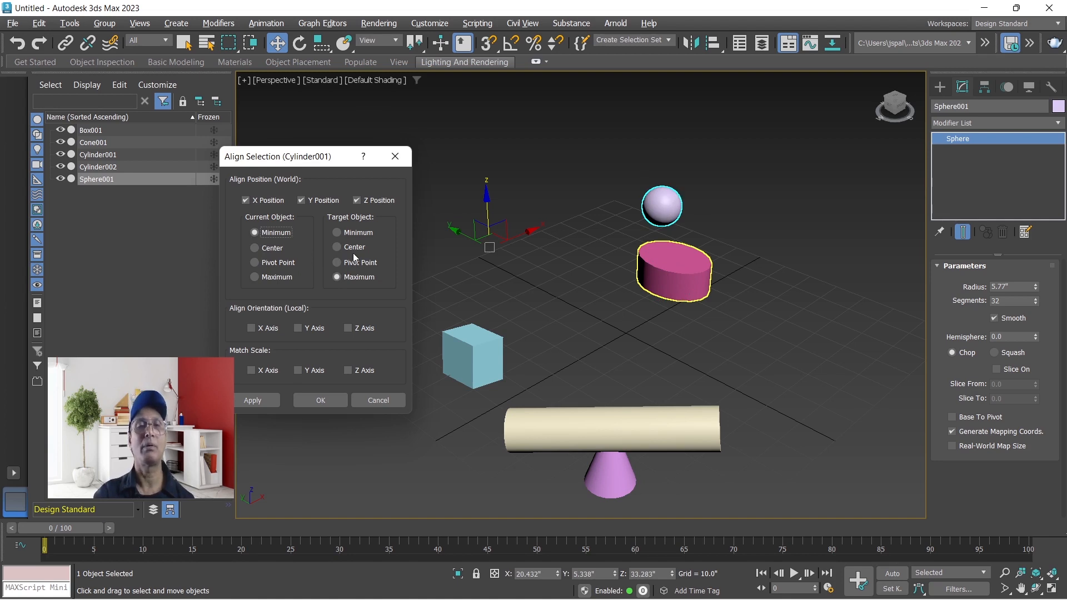
{"action": "left_click", "coordinate": [256, 278]}
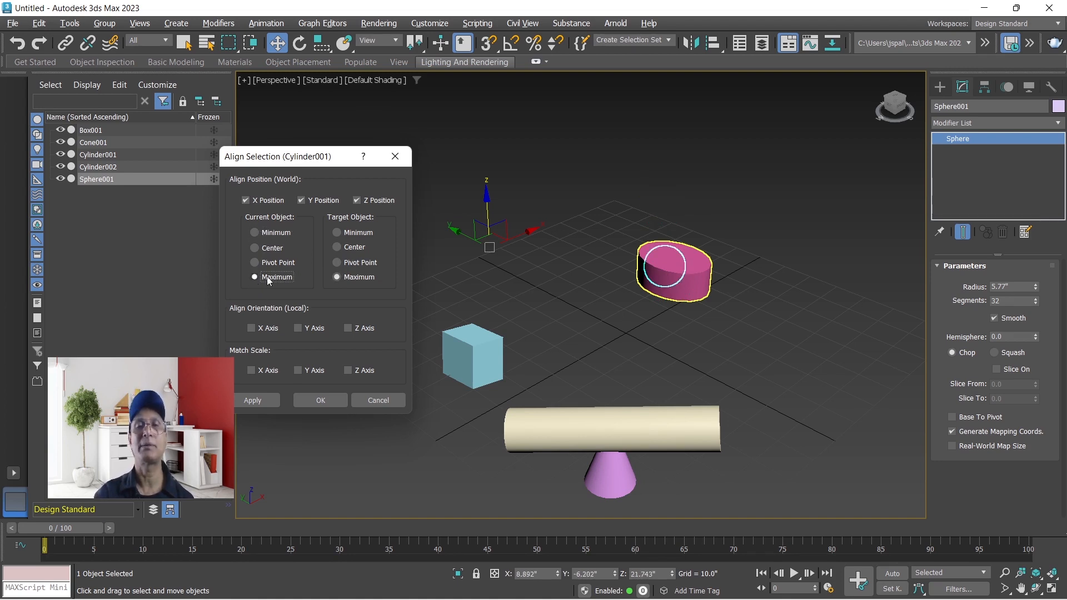
{"action": "left_click", "coordinate": [256, 232]}
{"action": "left_click", "coordinate": [257, 248]}
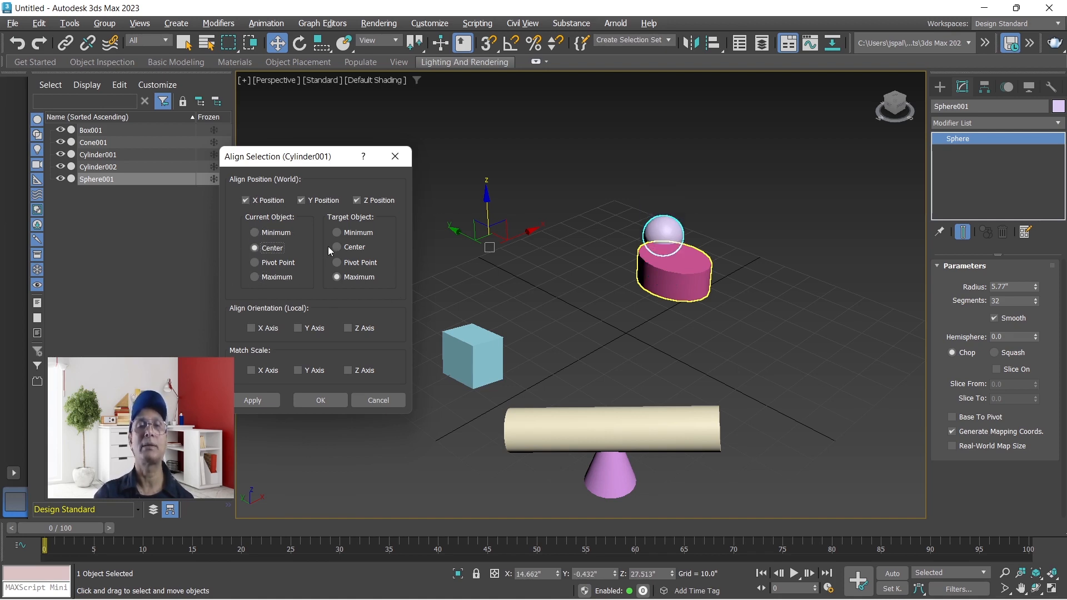
{"action": "left_click", "coordinate": [339, 247]}
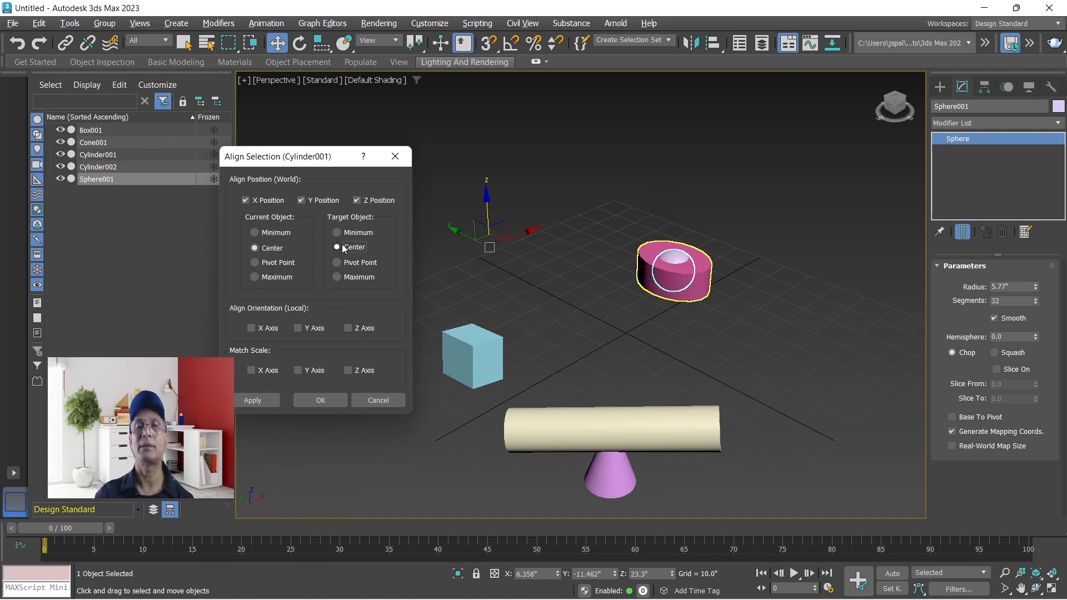
Turn off position alignment on all three axes, and re-enable it one axis at a time in the order Z, Y, X.
{"action": "left_click", "coordinate": [357, 200]}
{"action": "left_click", "coordinate": [304, 202]}
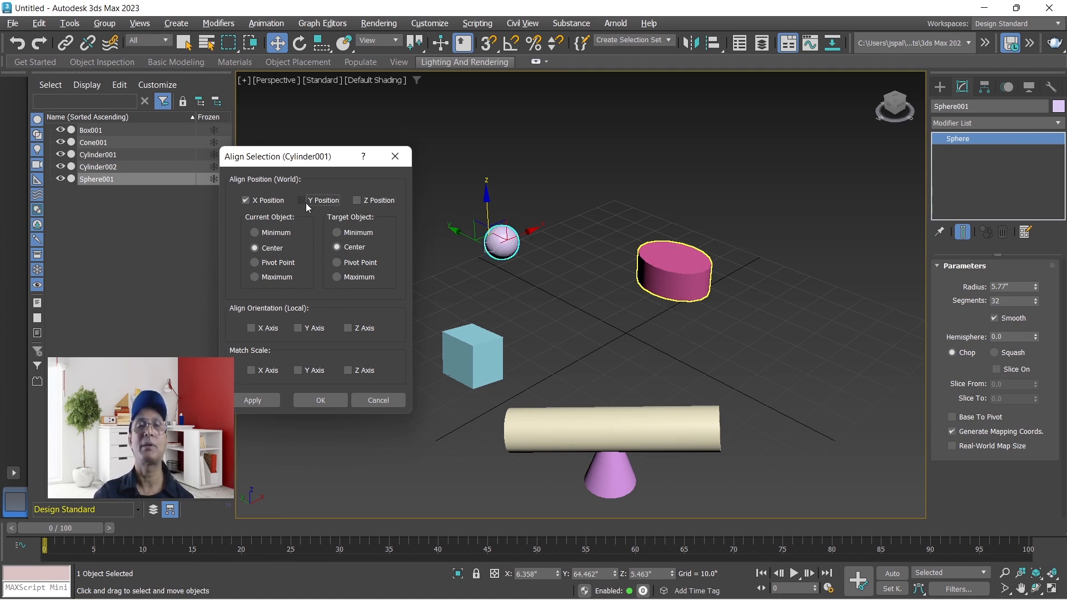
{"action": "left_click", "coordinate": [247, 200]}
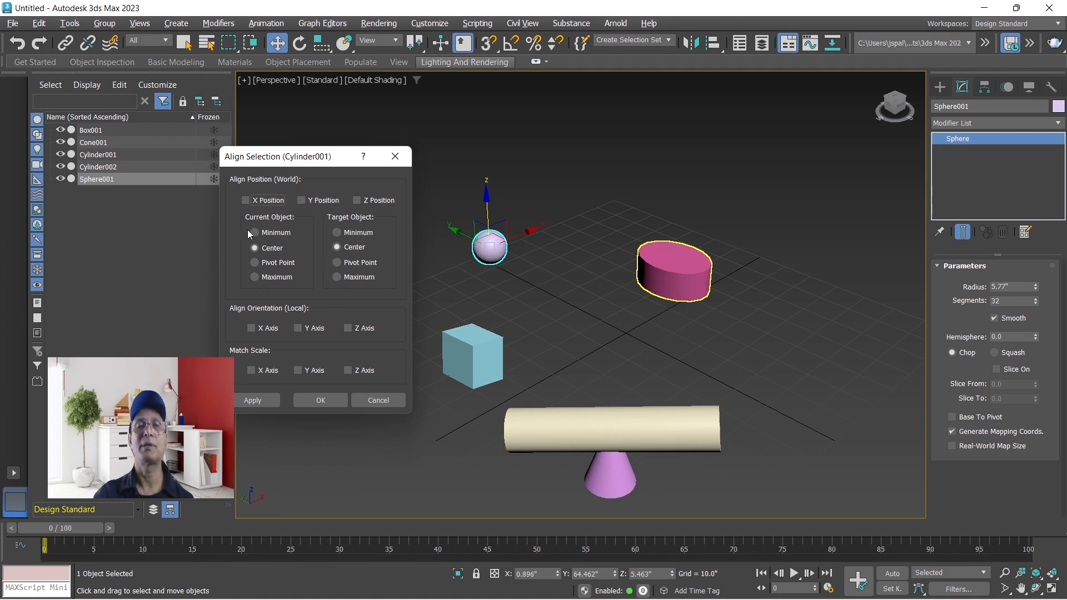
{"action": "left_click", "coordinate": [357, 200]}
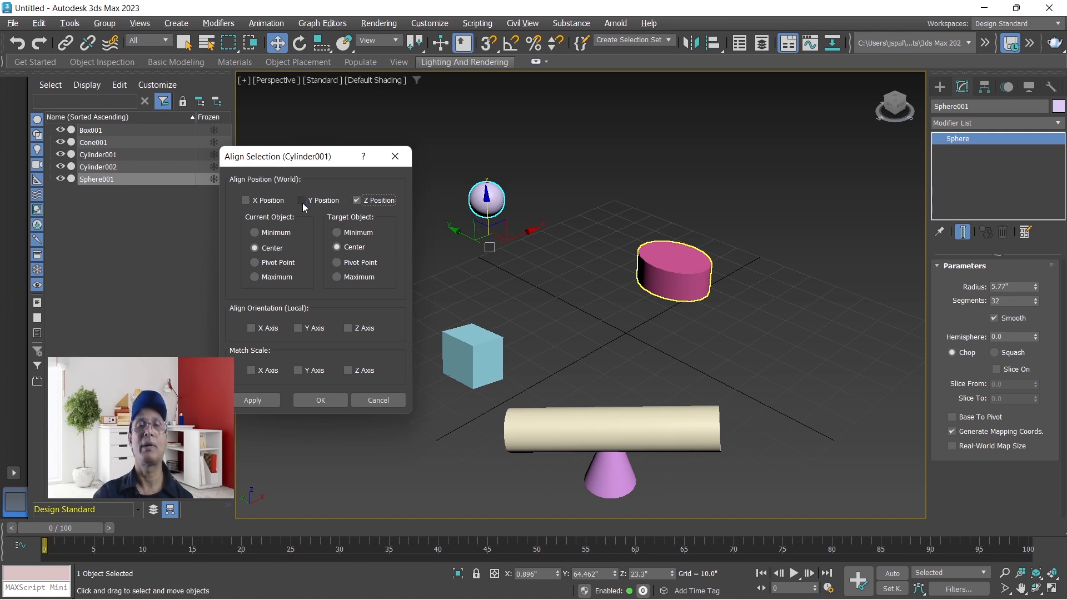
{"action": "left_click", "coordinate": [301, 200]}
{"action": "left_click", "coordinate": [246, 199]}
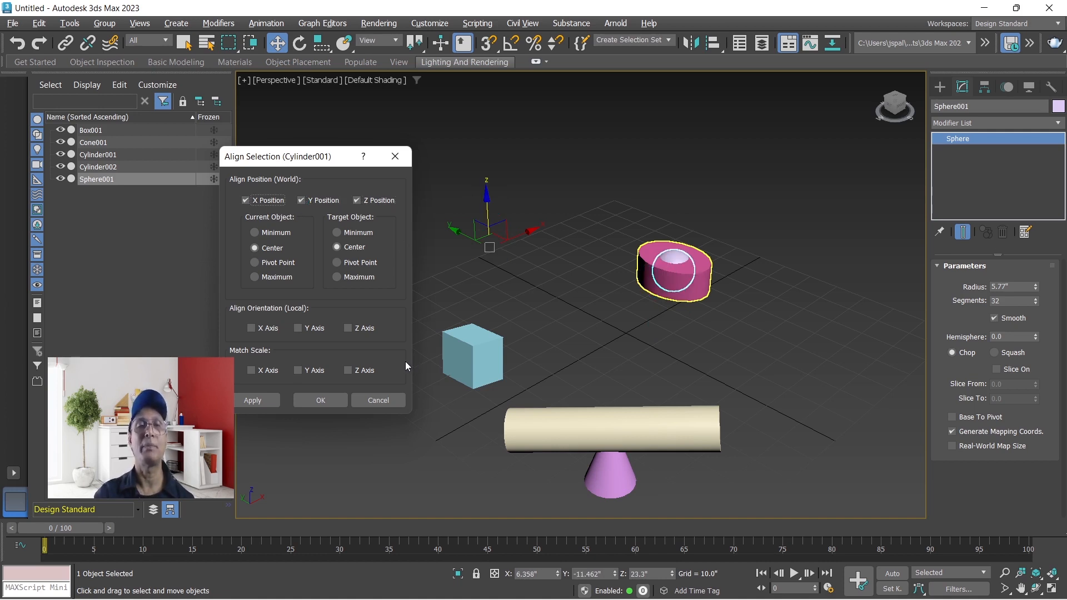
Switch off X, Y and Z position alignment and enable local orientation alignment on all three axes.
{"action": "left_click", "coordinate": [246, 200]}
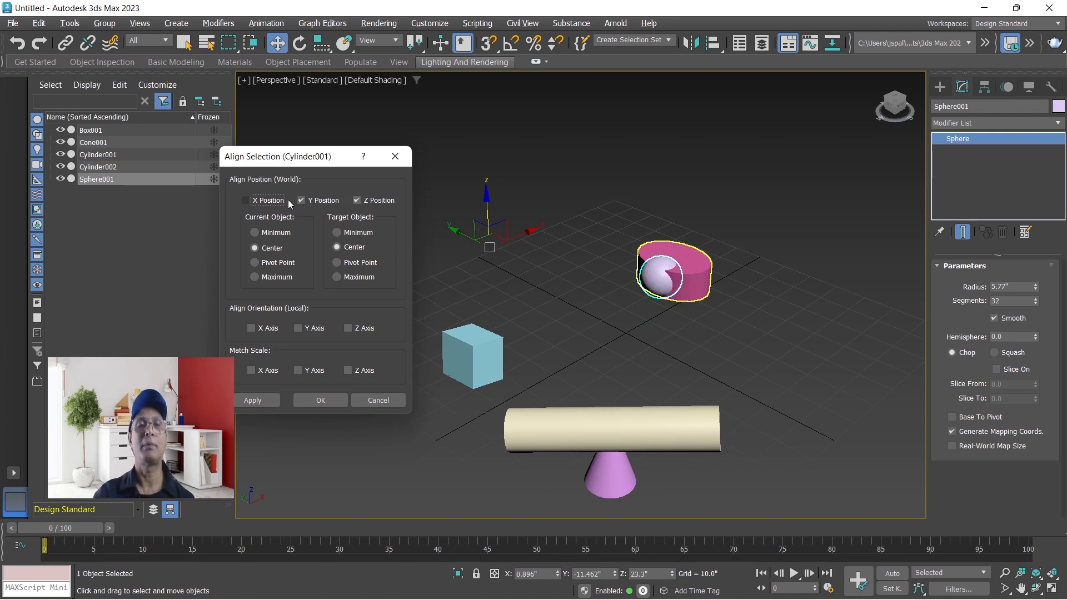
{"action": "left_click", "coordinate": [302, 201]}
{"action": "left_click", "coordinate": [357, 200]}
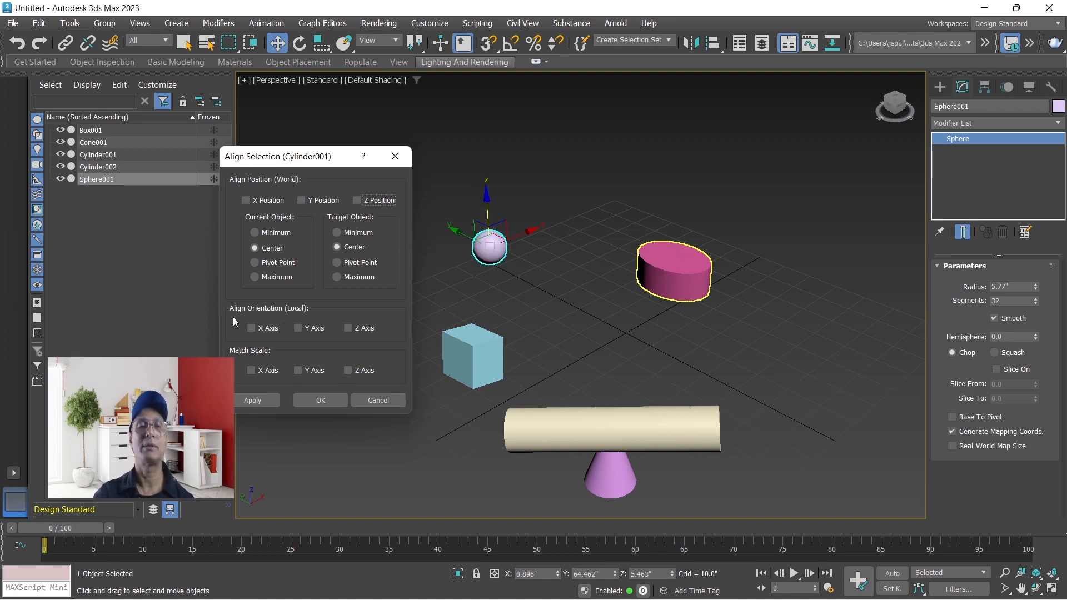
{"action": "left_click", "coordinate": [266, 330]}
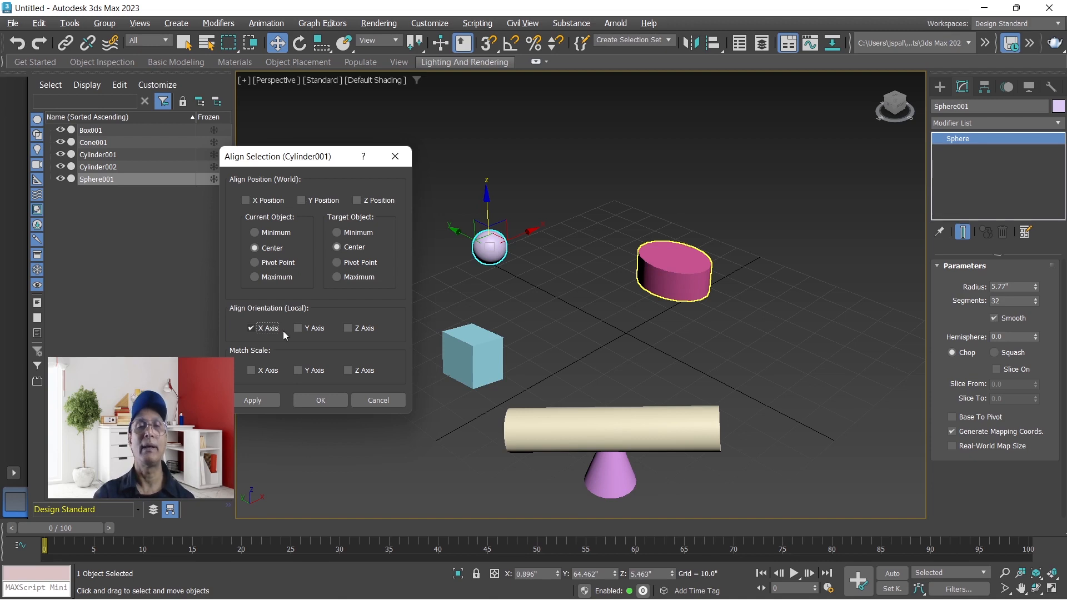
{"action": "left_click", "coordinate": [300, 329]}
{"action": "left_click", "coordinate": [349, 329]}
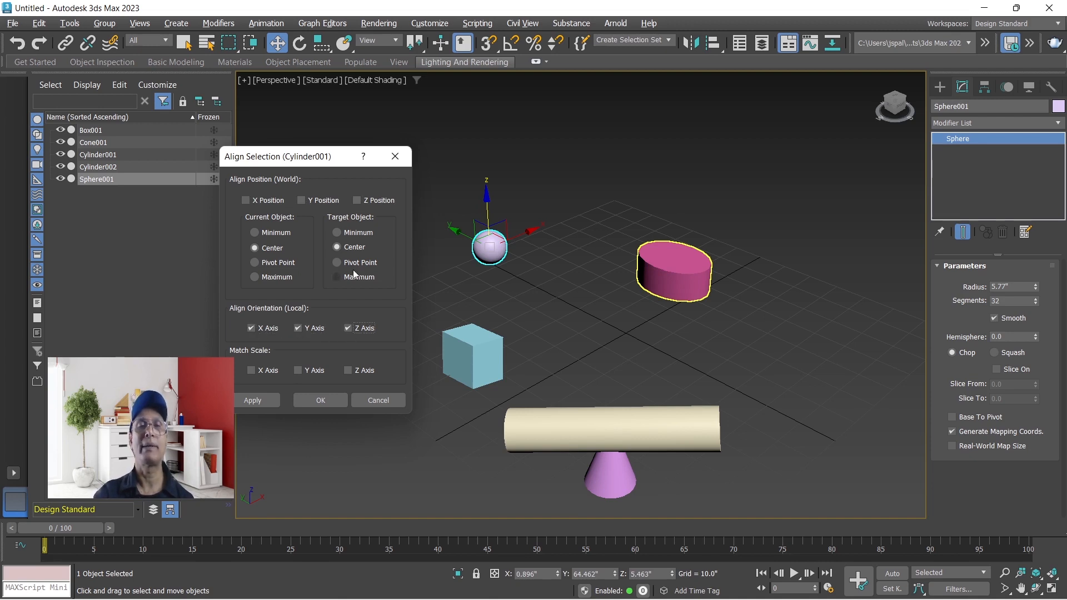
Re-enable position alignment on Y, Z and X, and cancel the sphere's alignment.
{"action": "left_click", "coordinate": [304, 201]}
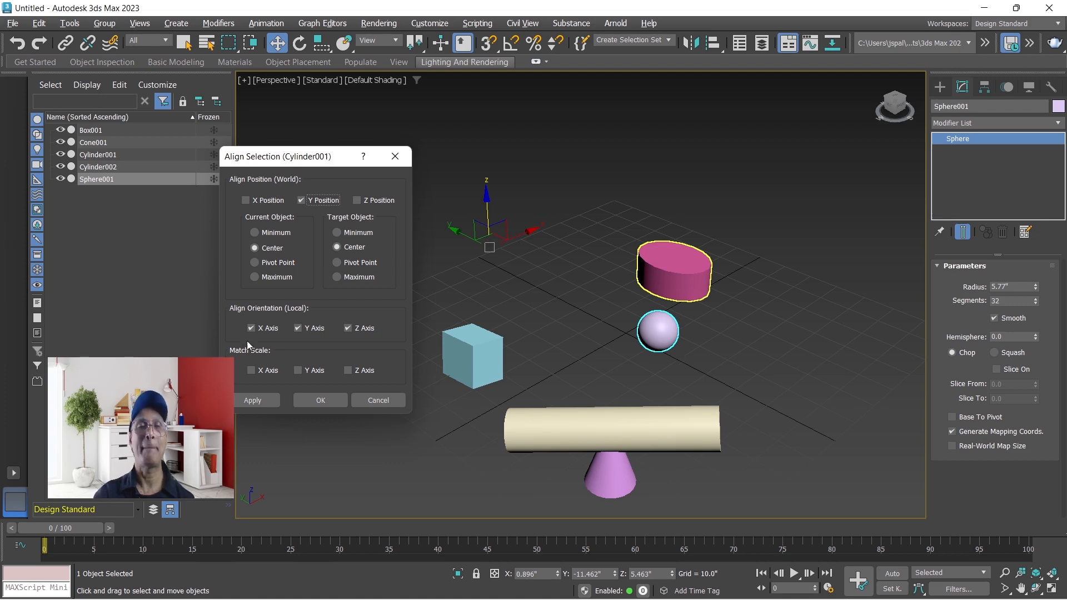
{"action": "left_click", "coordinate": [357, 200]}
{"action": "left_click", "coordinate": [246, 200]}
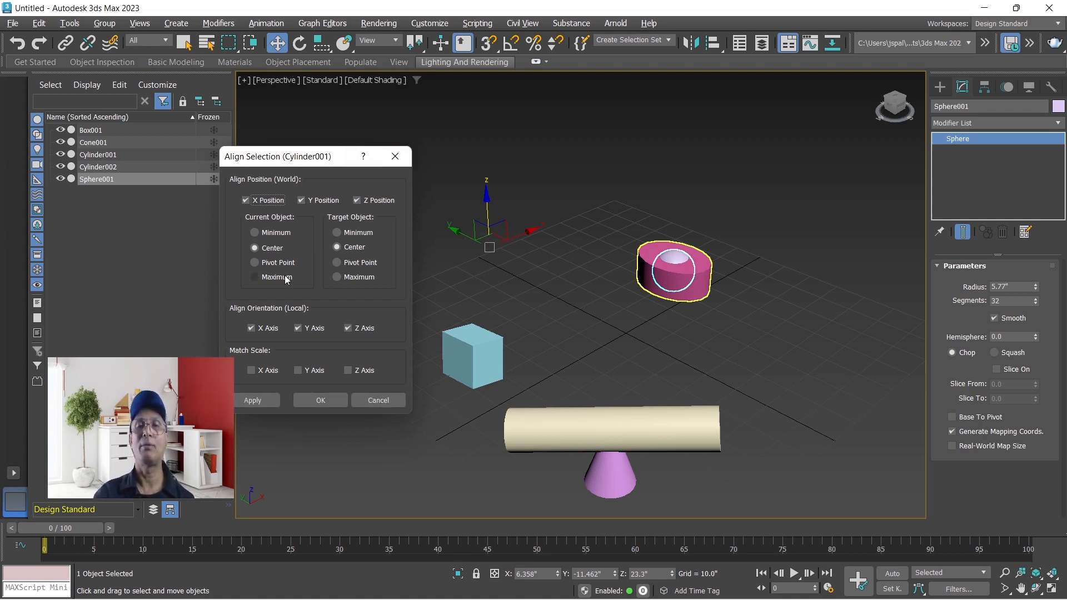
{"action": "left_click", "coordinate": [371, 404]}
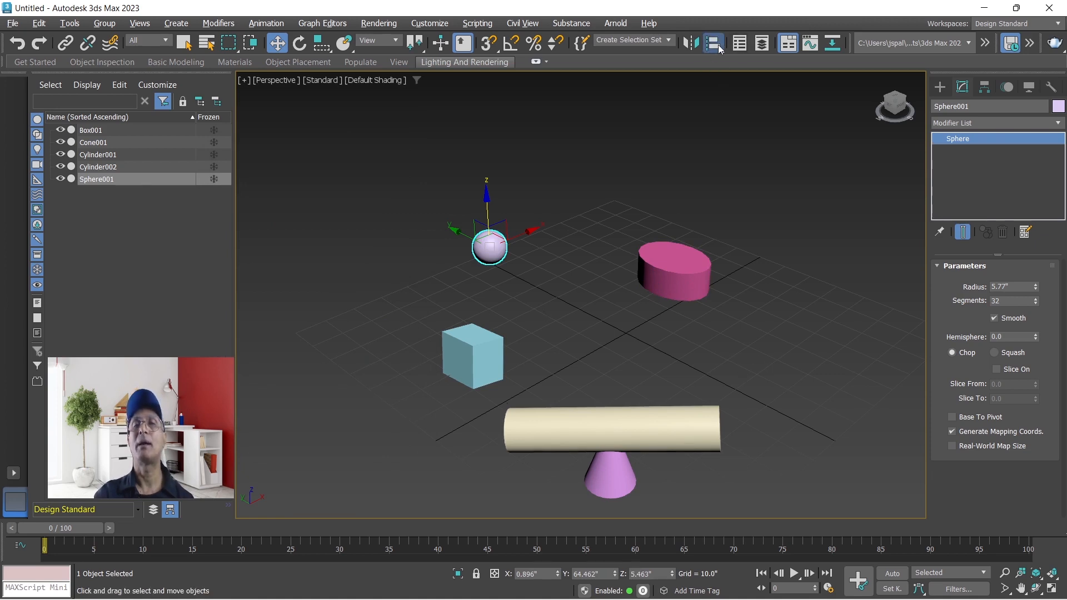
Quick Align the sphere to the horizontal cream cylinder and again to the pink cylinder.
{"action": "left_click_drag", "start_coordinate": [717, 48], "coordinate": [723, 81]}
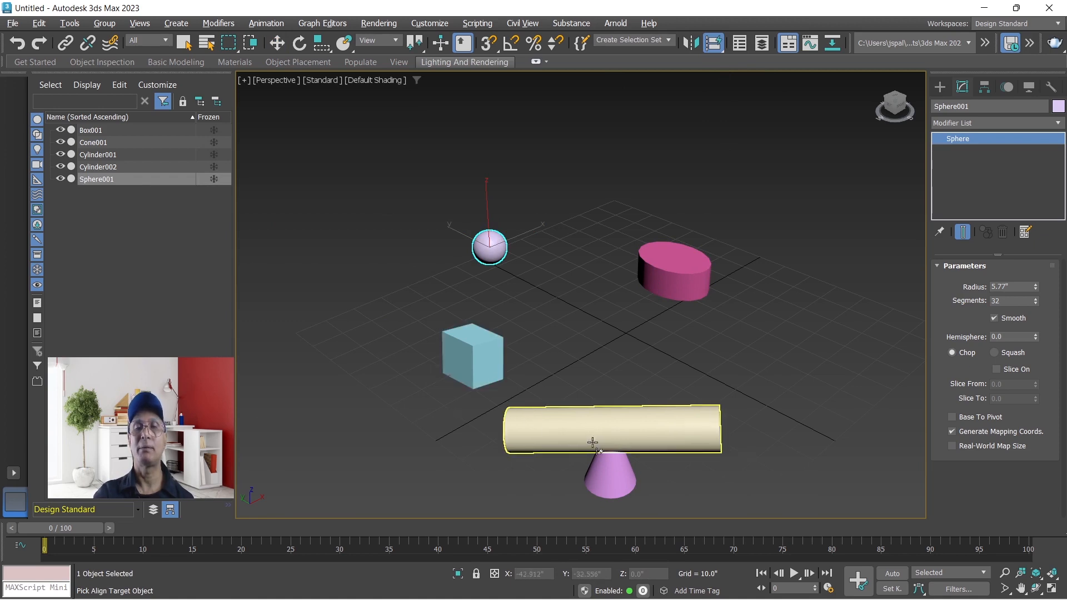
{"action": "left_click", "coordinate": [522, 427]}
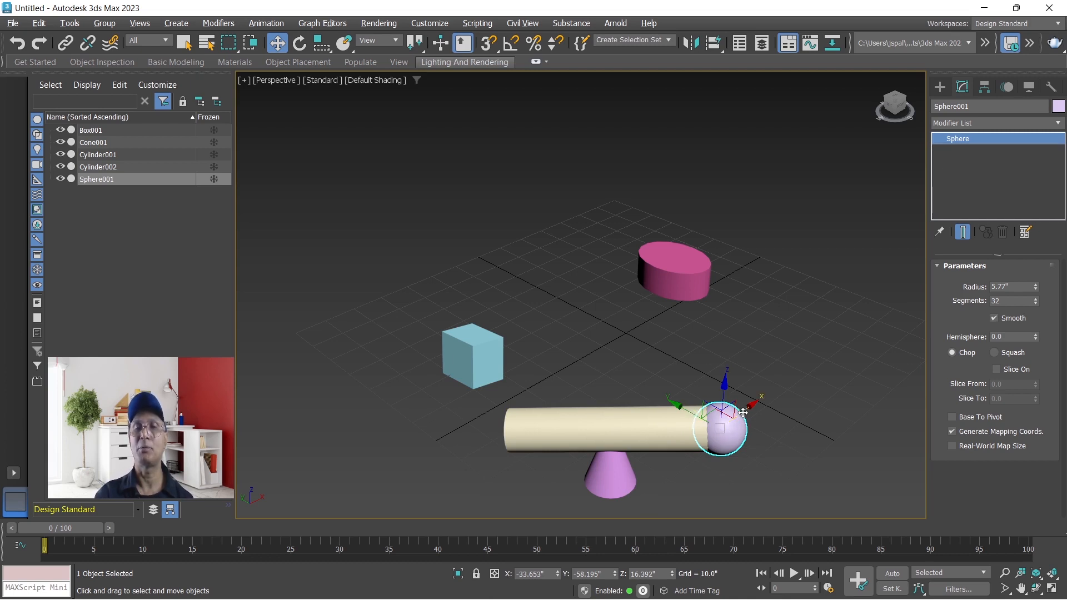
{"action": "left_click_drag", "start_coordinate": [743, 412], "coordinate": [652, 270]}
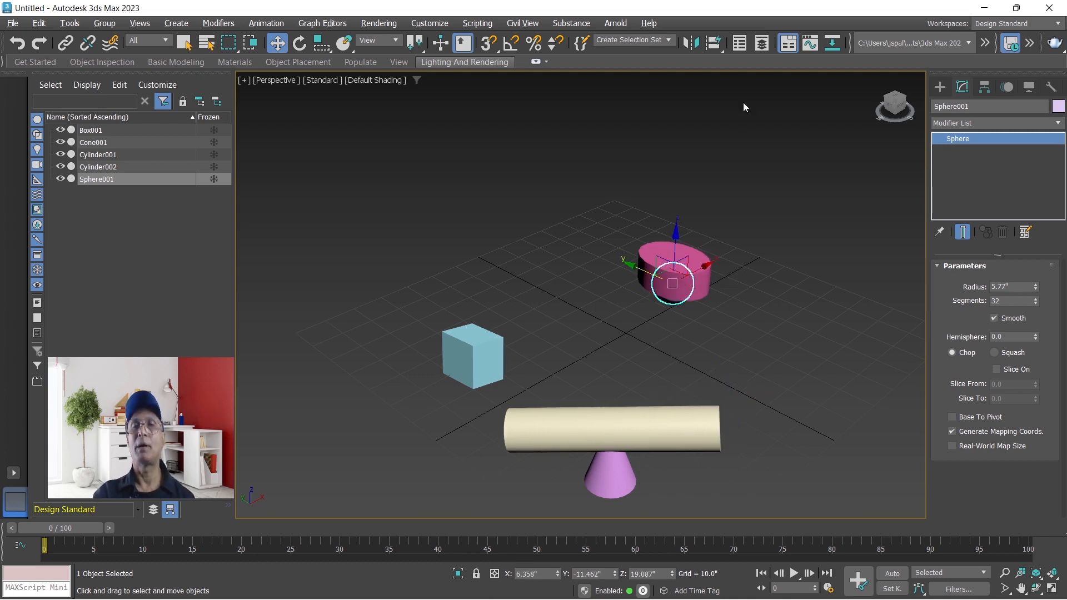
Move the pink cylinder aside so the sphere is uncovered, and select the sphere.
{"action": "left_click", "coordinate": [669, 349]}
{"action": "left_click", "coordinate": [672, 280]}
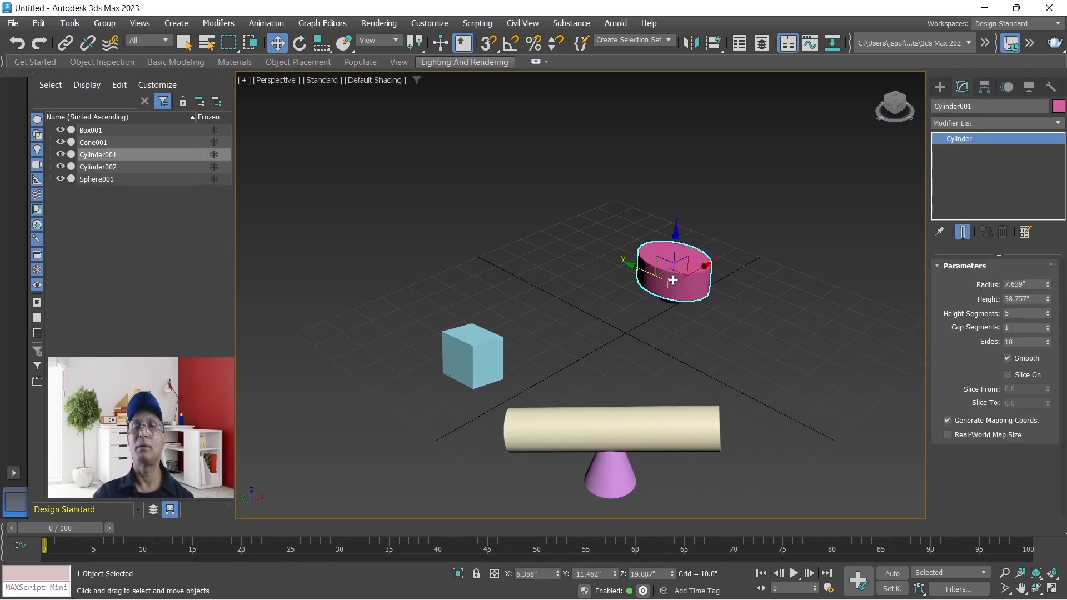
{"action": "left_click_drag", "start_coordinate": [691, 271], "coordinate": [608, 271]}
{"action": "left_click", "coordinate": [672, 283]}
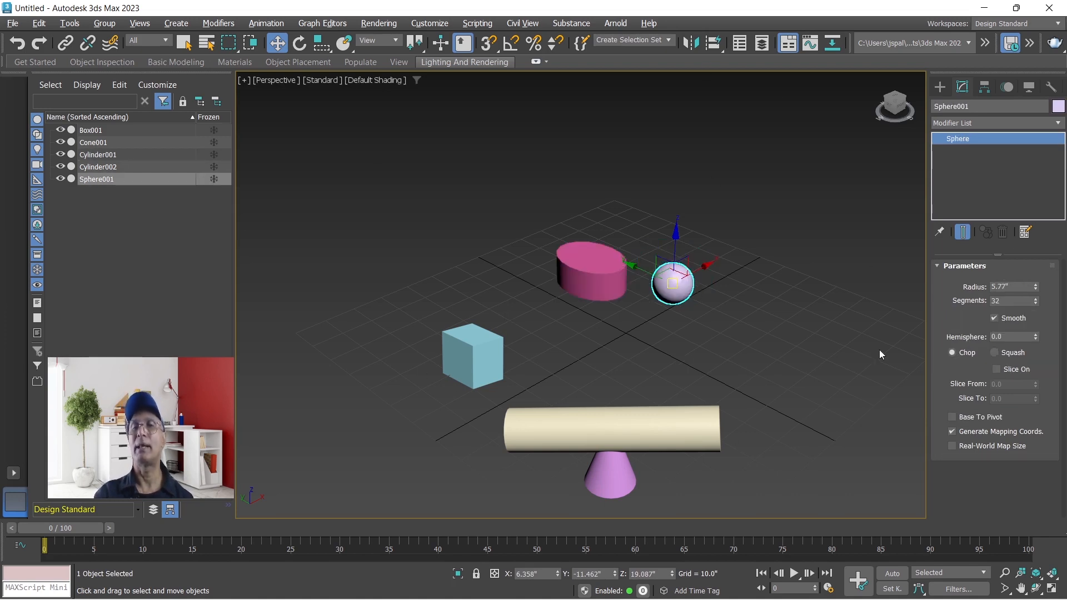
Create a box about 16.3 inches long, 17.7 wide and 17.5 high in front of the sphere.
{"action": "left_click", "coordinate": [939, 87]}
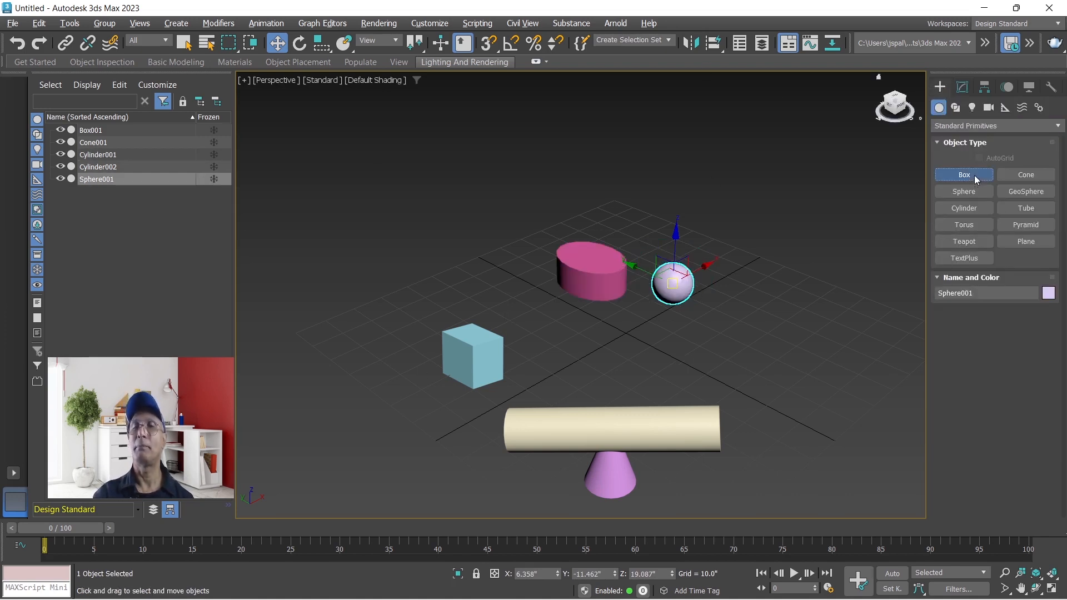
{"action": "left_click", "coordinate": [975, 175]}
{"action": "left_click_drag", "start_coordinate": [741, 341], "coordinate": [753, 386]}
{"action": "left_click", "coordinate": [755, 323]}
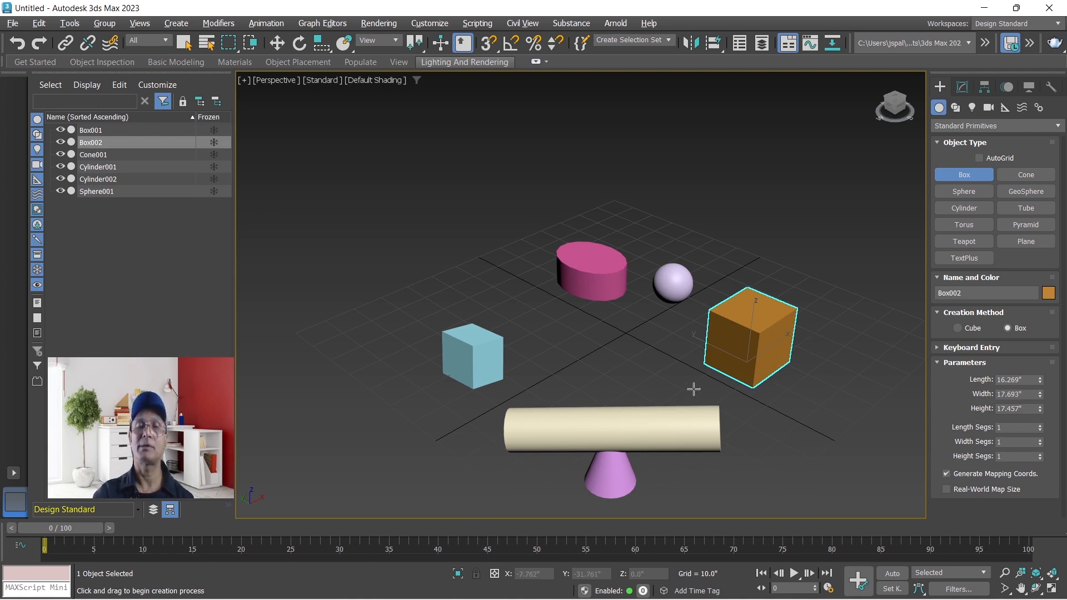
Create another box about 31 inches long, 11 wide and 10 high beyond the light blue box.
{"action": "left_click", "coordinate": [326, 299]}
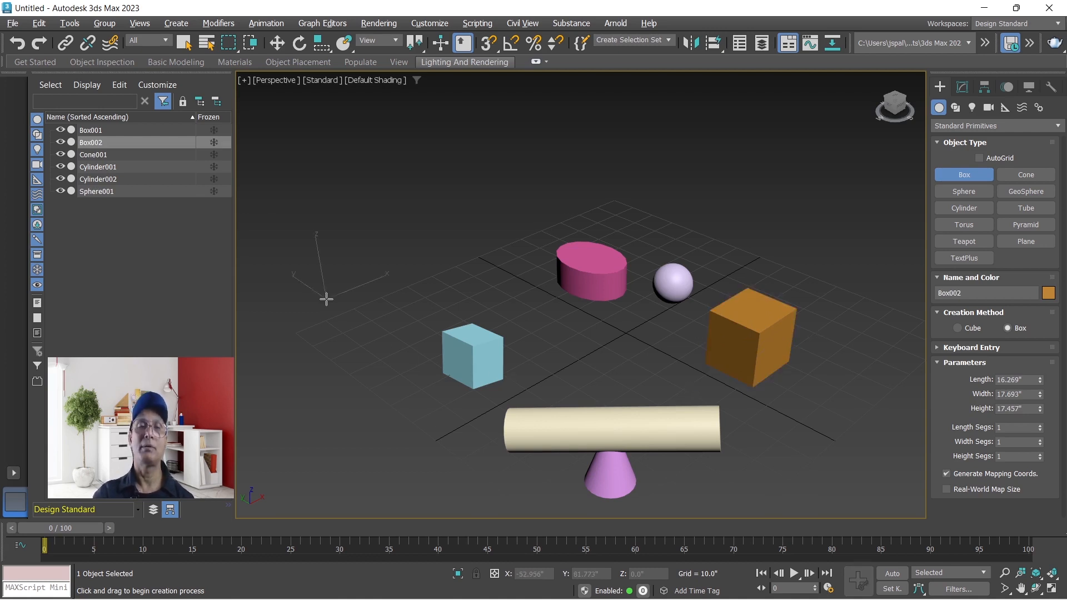
{"action": "left_click_drag", "start_coordinate": [326, 299], "coordinate": [348, 351]}
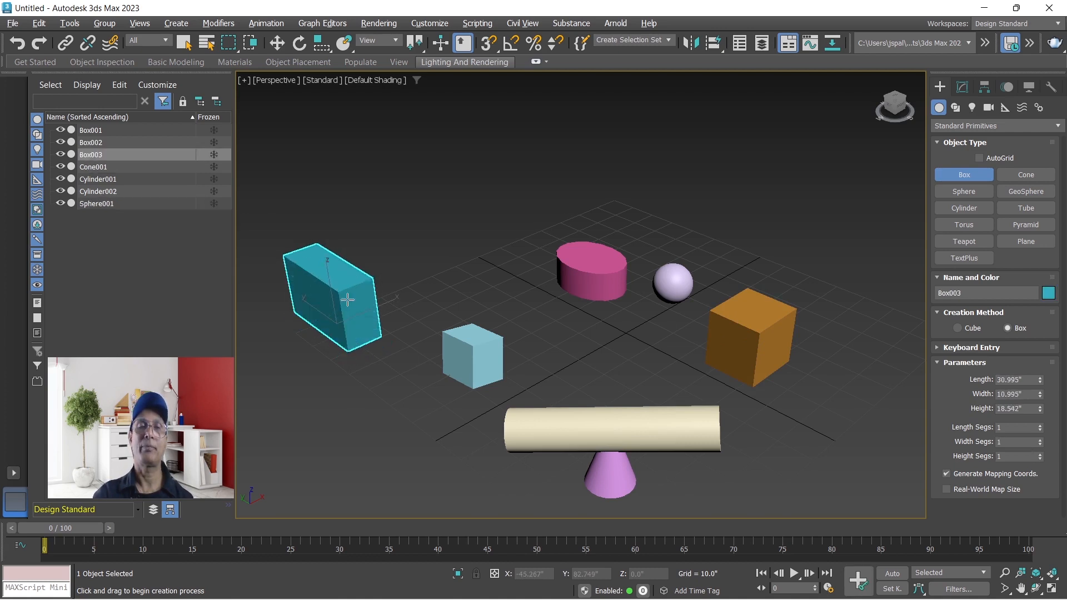
{"action": "left_click", "coordinate": [351, 319]}
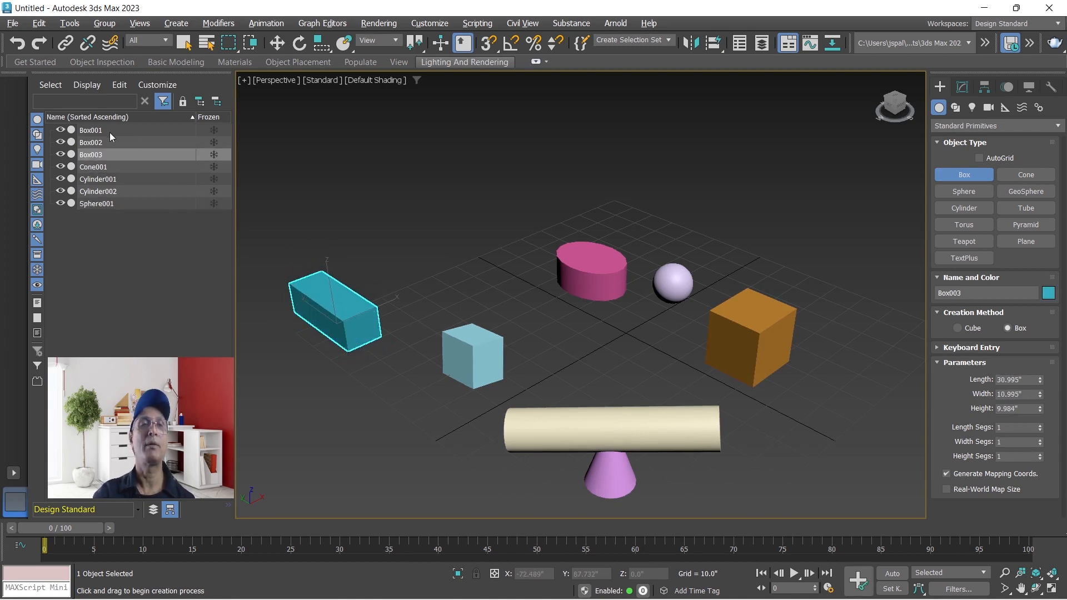
Shift the long teal box slightly toward the light blue box and clone it as a Copy named Box004.
{"action": "left_click", "coordinate": [276, 42]}
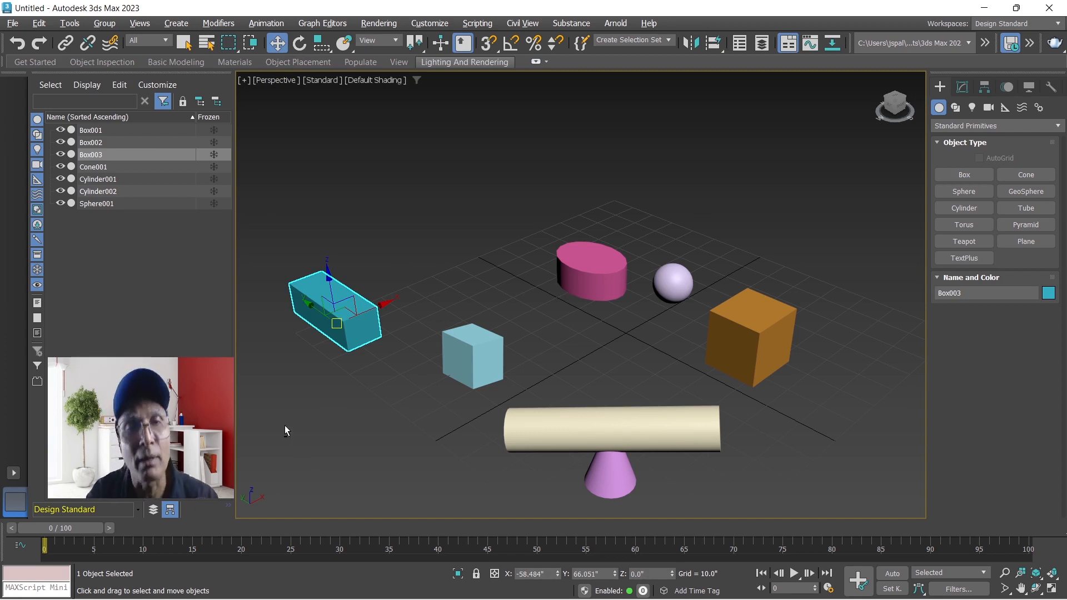
{"action": "left_click_drag", "start_coordinate": [348, 308], "coordinate": [375, 311]}
{"action": "right_click", "coordinate": [377, 320]}
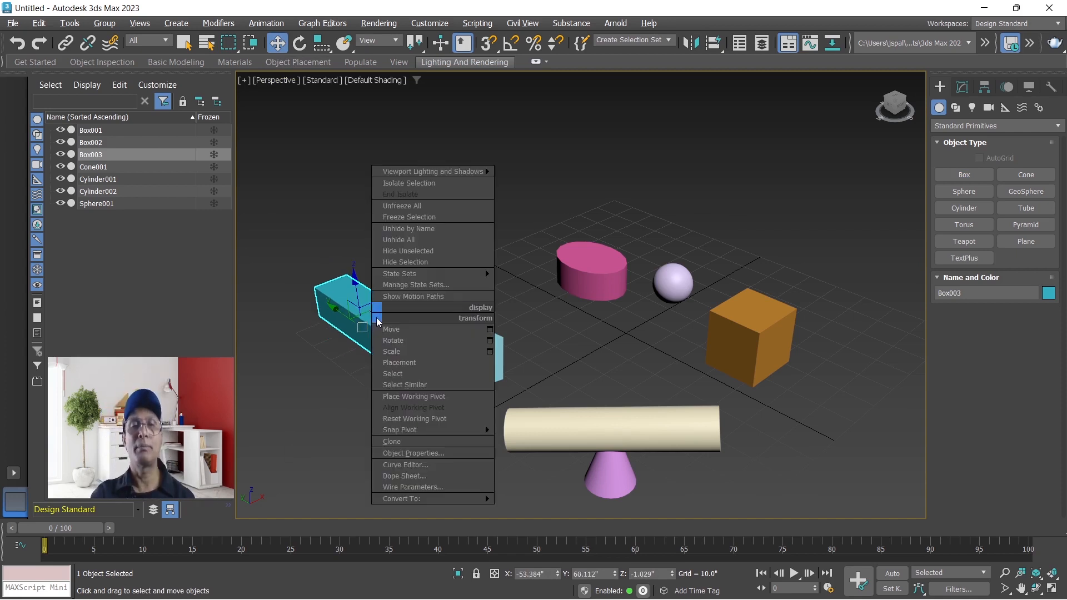
{"action": "left_click", "coordinate": [392, 442]}
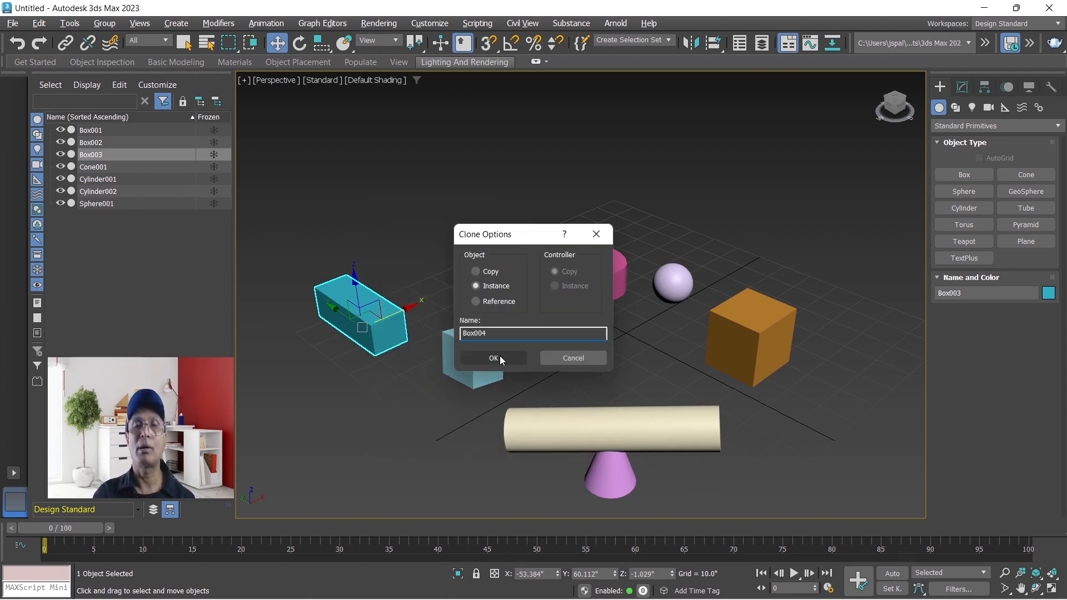
{"action": "left_click", "coordinate": [481, 273]}
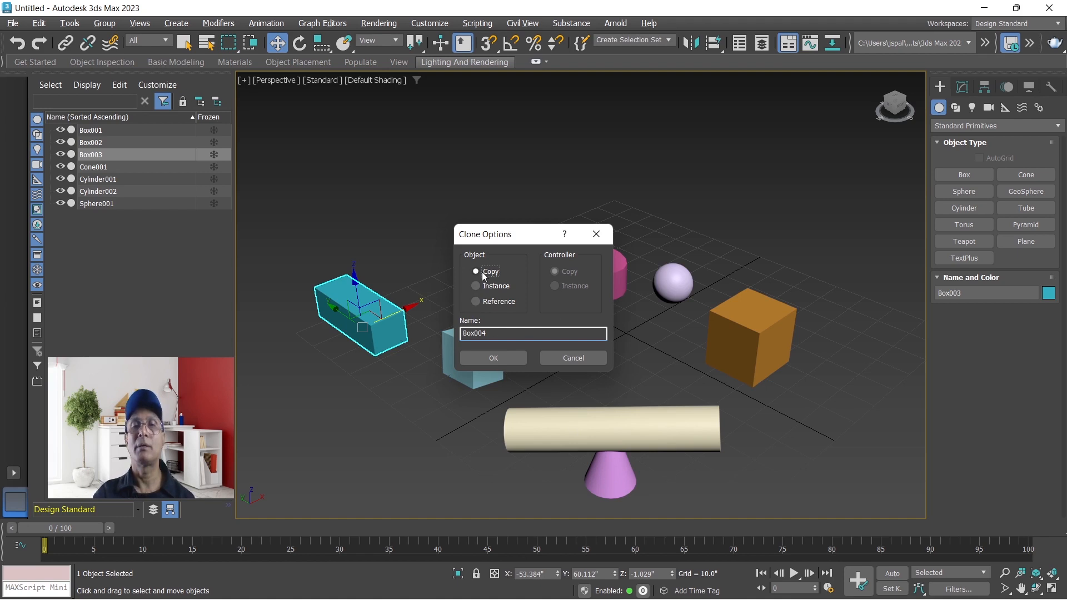
{"action": "left_click", "coordinate": [506, 361]}
Move the copied teal box along the X axis to about X -26.1 inches, clear of the original.
{"action": "left_click", "coordinate": [386, 322]}
{"action": "left_click", "coordinate": [389, 316]}
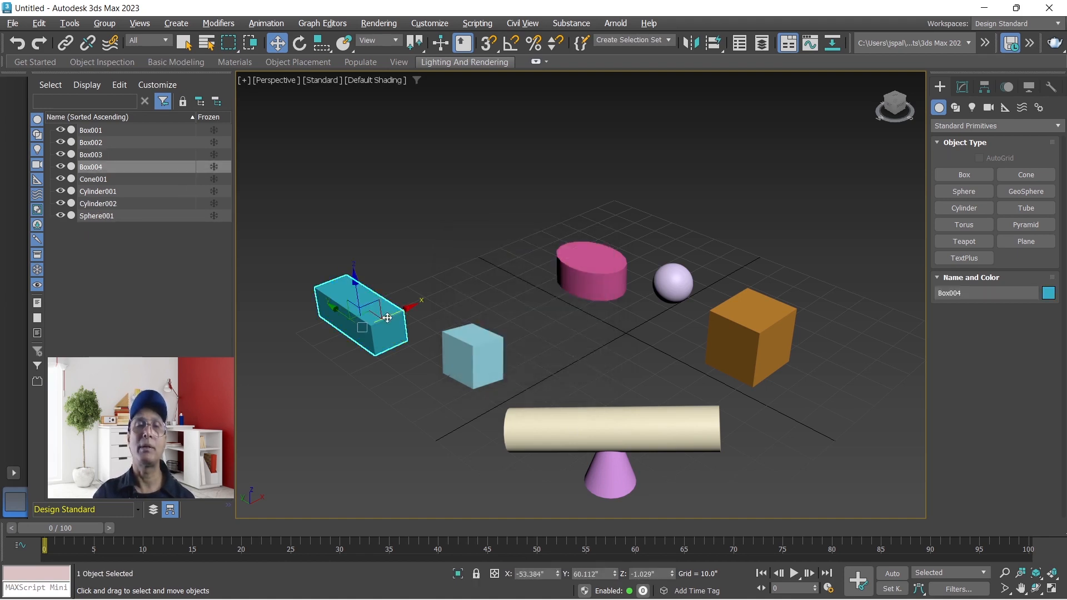
{"action": "left_click_drag", "start_coordinate": [392, 316], "coordinate": [469, 278]}
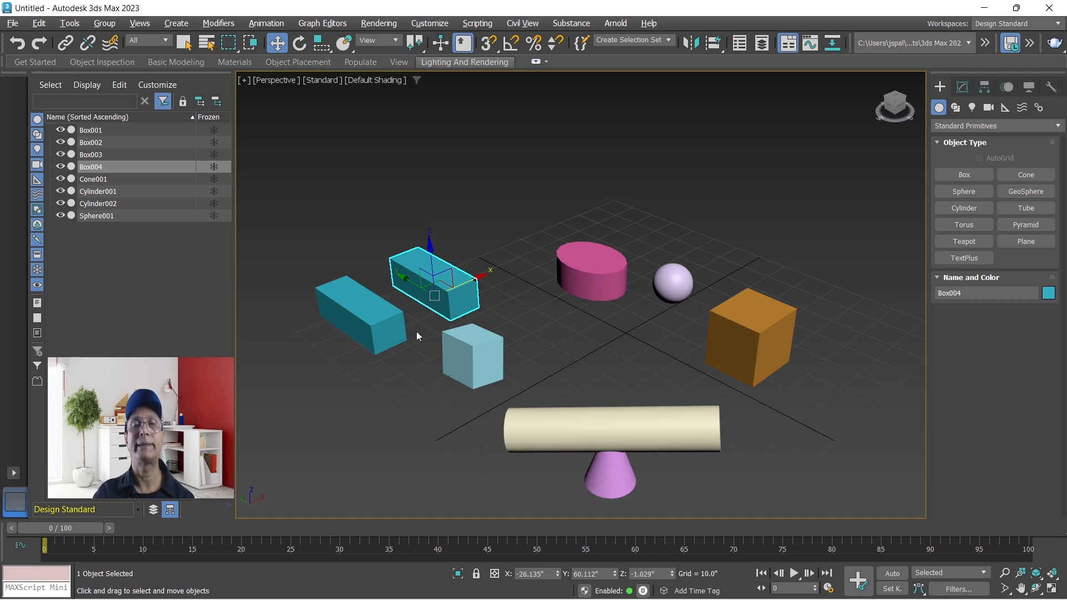
Align the copied box to the original teal box on X, Y and Z, matching its Minimum to the target's Maximum.
{"action": "left_click_drag", "start_coordinate": [712, 42], "coordinate": [714, 65]}
{"action": "left_click", "coordinate": [363, 305]}
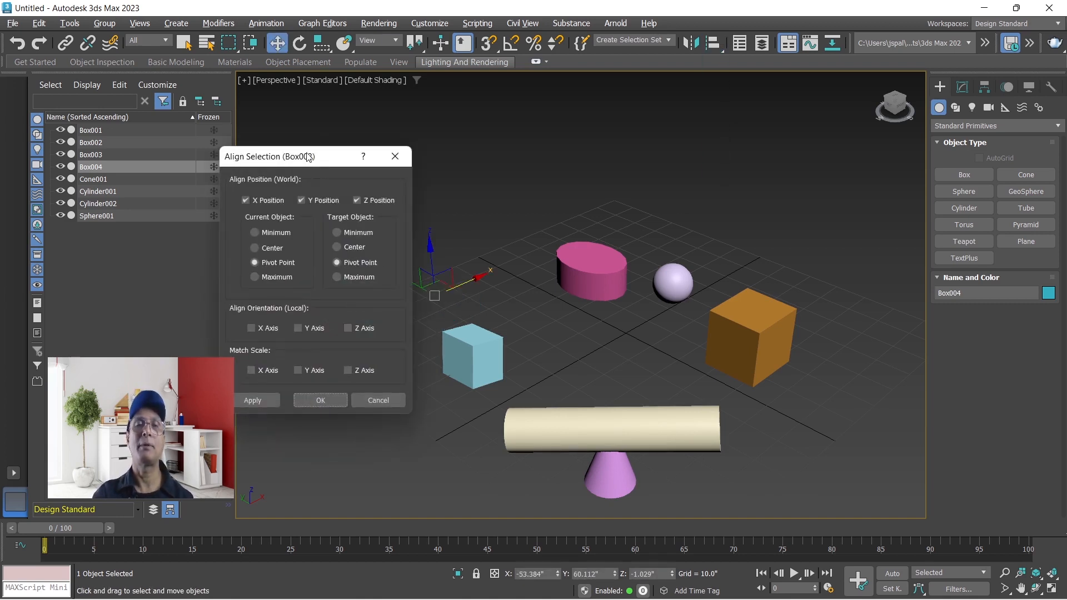
{"action": "left_click_drag", "start_coordinate": [308, 155], "coordinate": [686, 116]}
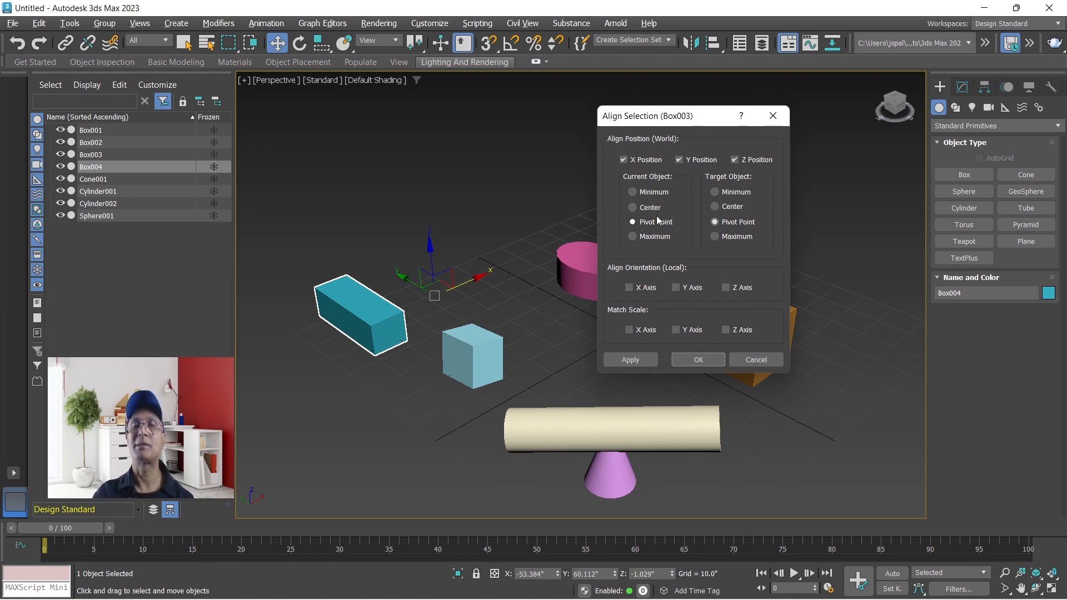
{"action": "left_click", "coordinate": [632, 192]}
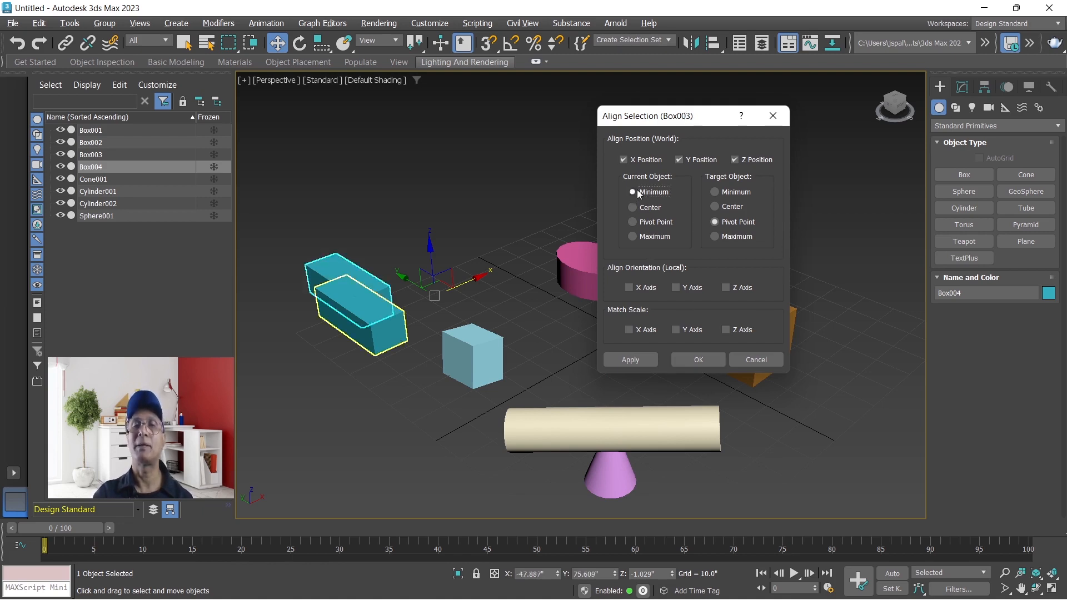
{"action": "left_click", "coordinate": [718, 240]}
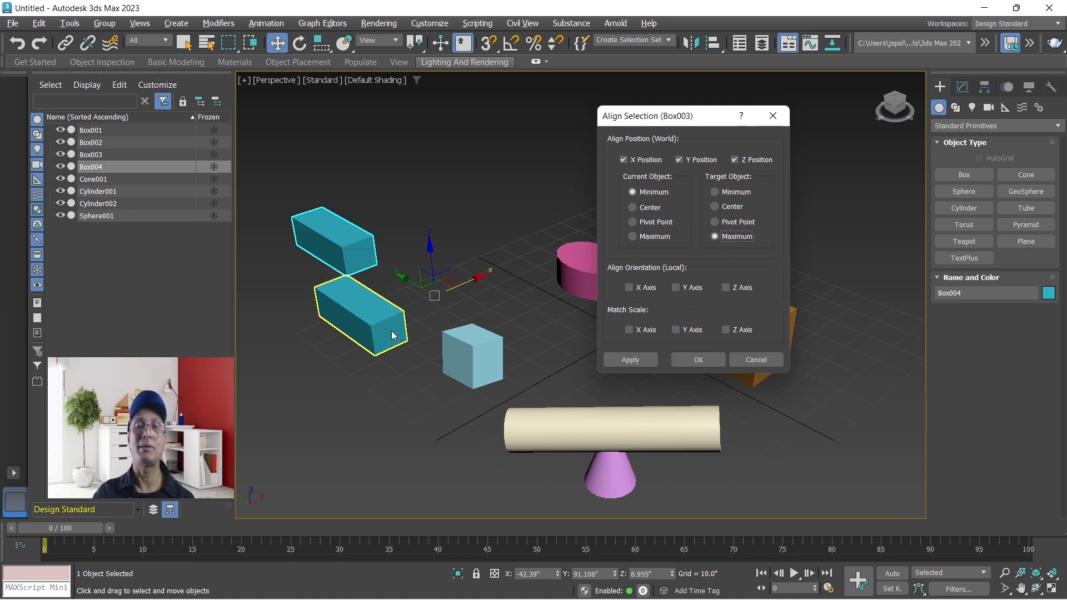
Exclude Y from the alignment, try the Center options, and apply current Minimum to target Maximum on X and Z only.
{"action": "left_click", "coordinate": [680, 161]}
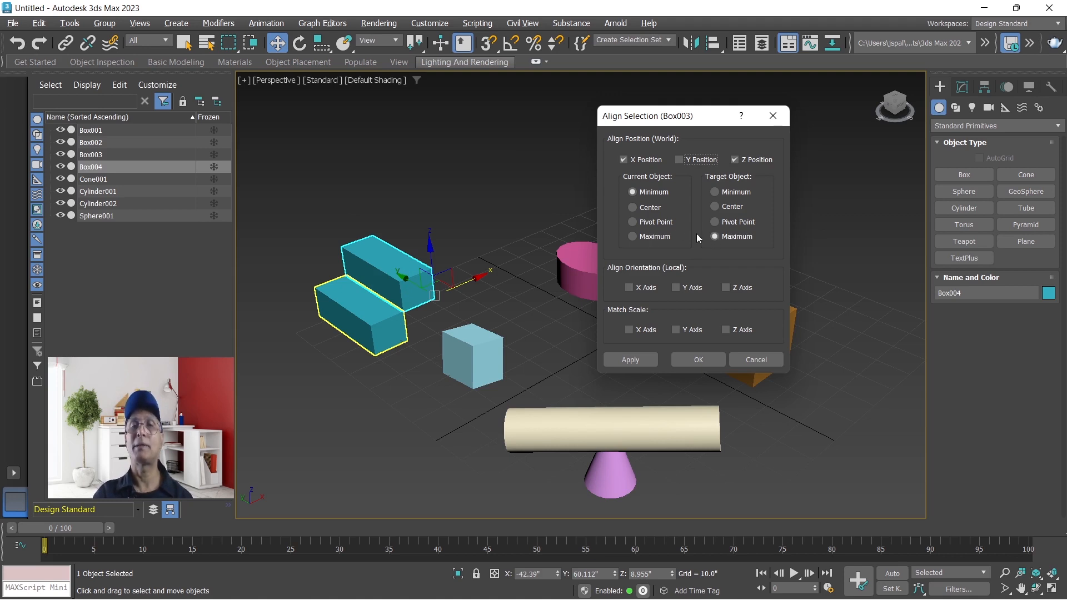
{"action": "left_click", "coordinate": [717, 207]}
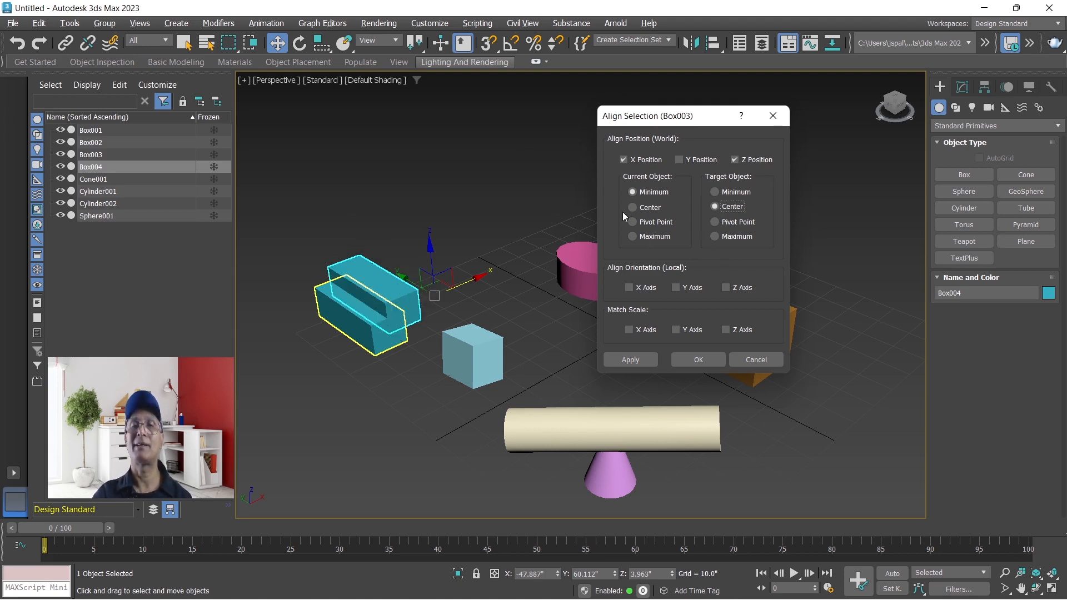
{"action": "left_click", "coordinate": [637, 207]}
{"action": "left_click", "coordinate": [634, 192]}
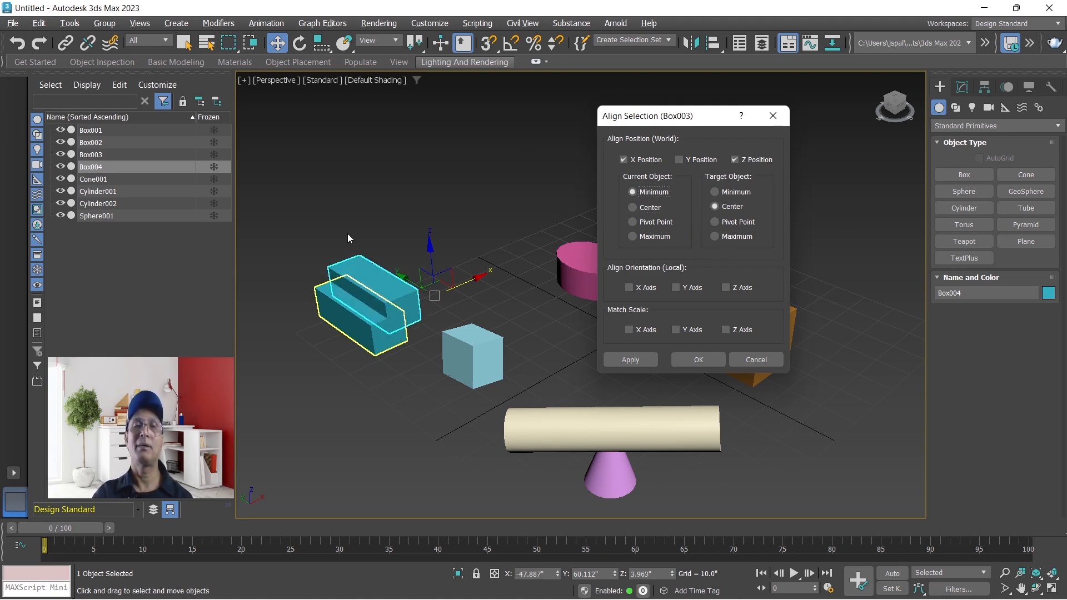
{"action": "left_click", "coordinate": [717, 236]}
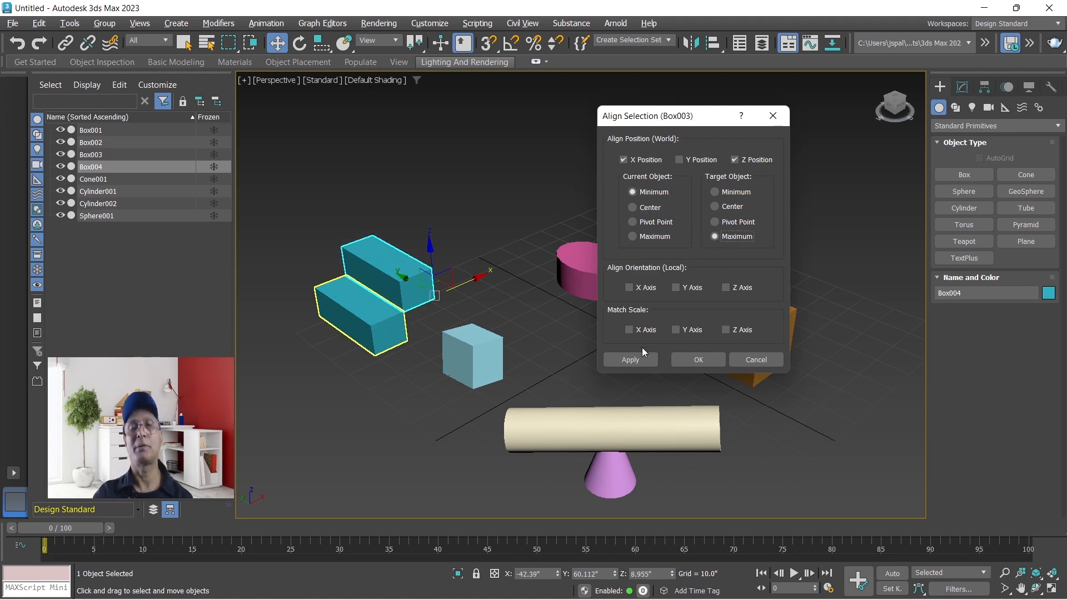
{"action": "left_click", "coordinate": [697, 360]}
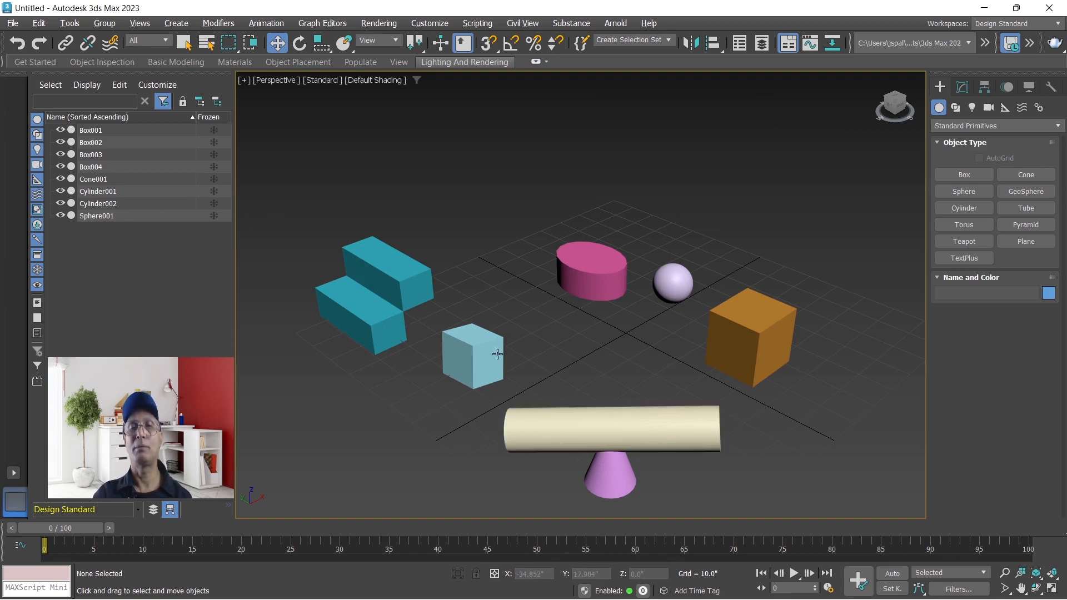
Use Normal Align to attach the light blue box's side face to the end face of the upper teal box.
{"action": "left_click", "coordinate": [469, 338]}
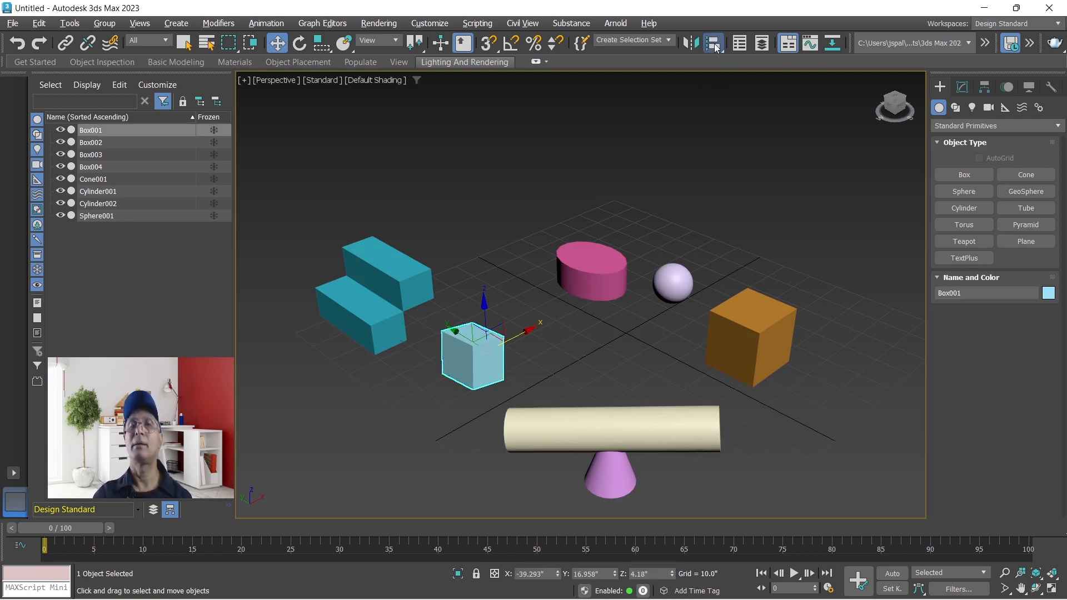
{"action": "left_click_drag", "start_coordinate": [714, 43], "coordinate": [721, 64]}
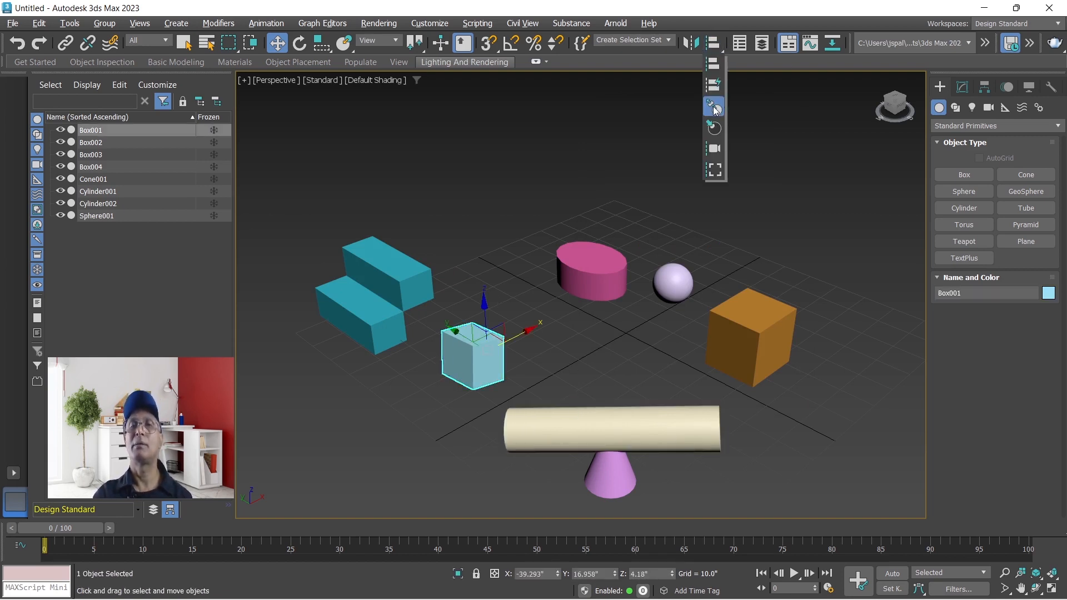
{"action": "left_click_drag", "start_coordinate": [715, 109], "coordinate": [715, 108]}
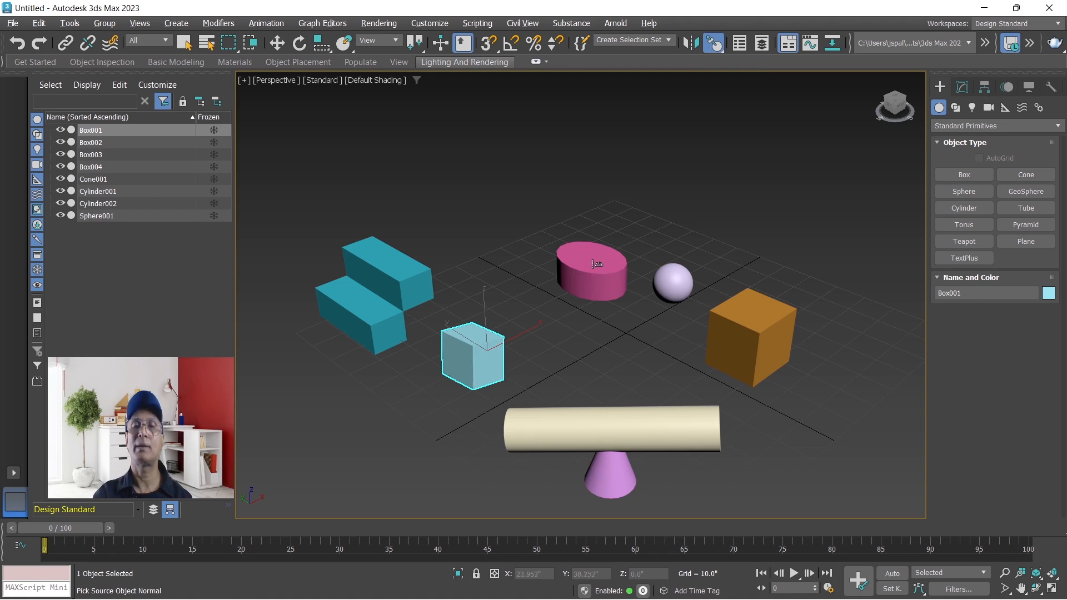
{"action": "left_click", "coordinate": [477, 350]}
{"action": "left_click_drag", "start_coordinate": [477, 351], "coordinate": [594, 269]}
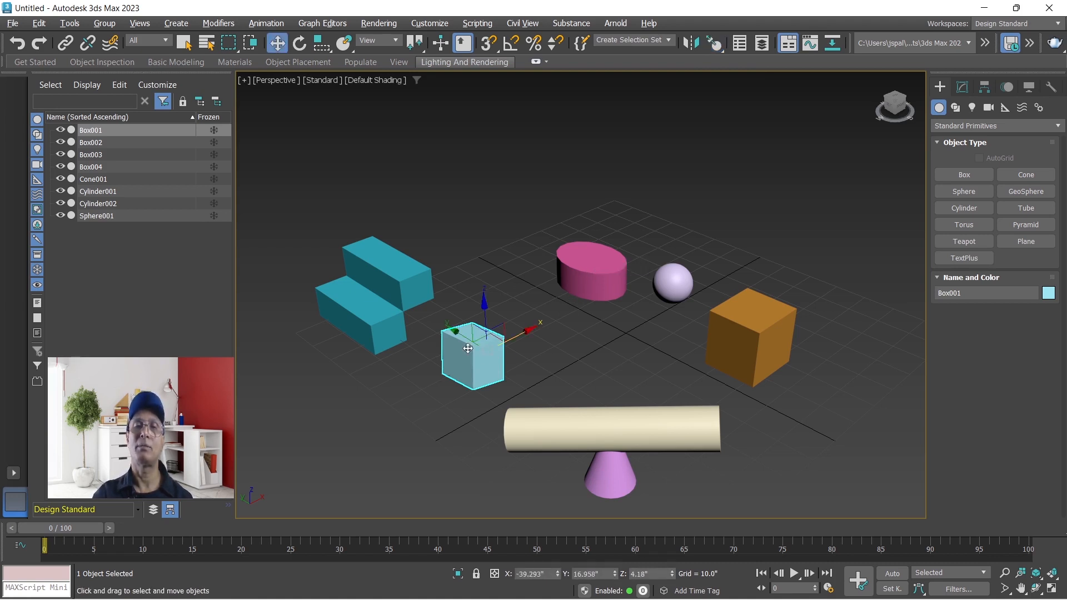
{"action": "left_click", "coordinate": [714, 43]}
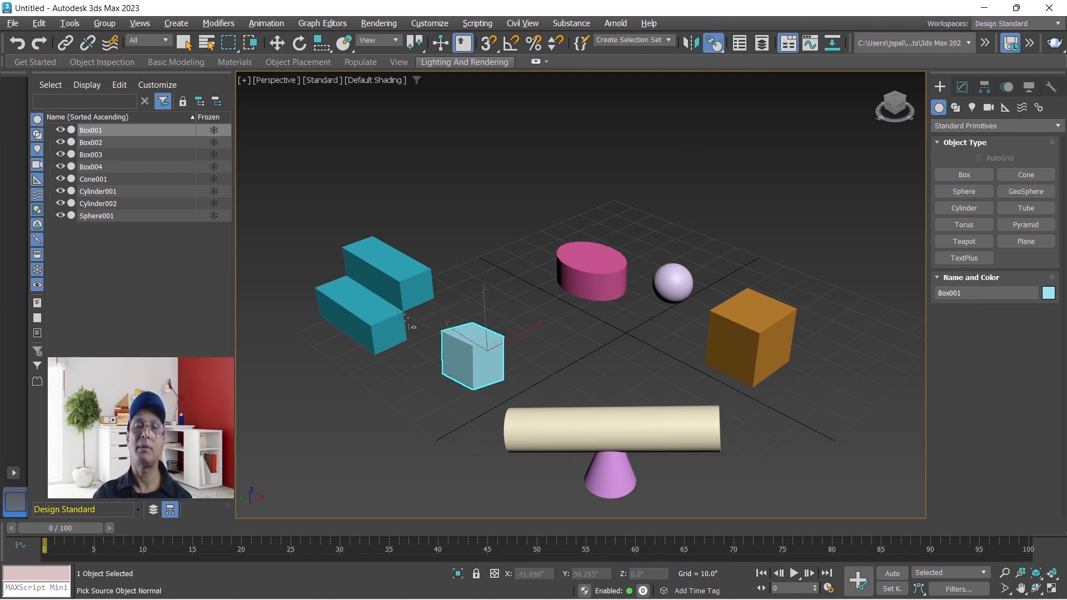
{"action": "mouse_move", "coordinate": [452, 337]}
{"action": "left_mouse_down"}
{"action": "mouse_move", "coordinate": [472, 332]}
{"action": "mouse_move", "coordinate": [440, 334]}
{"action": "mouse_move", "coordinate": [451, 334]}
{"action": "left_mouse_up"}
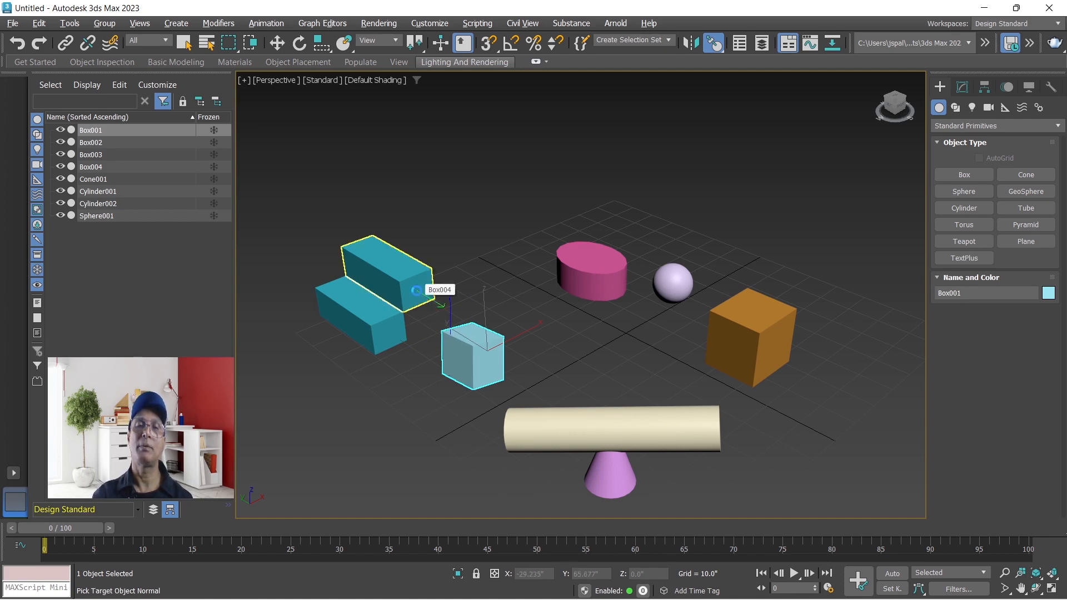
{"action": "left_click_drag", "start_coordinate": [417, 291], "coordinate": [418, 294]}
{"action": "left_click_drag", "start_coordinate": [491, 214], "coordinate": [762, 118]}
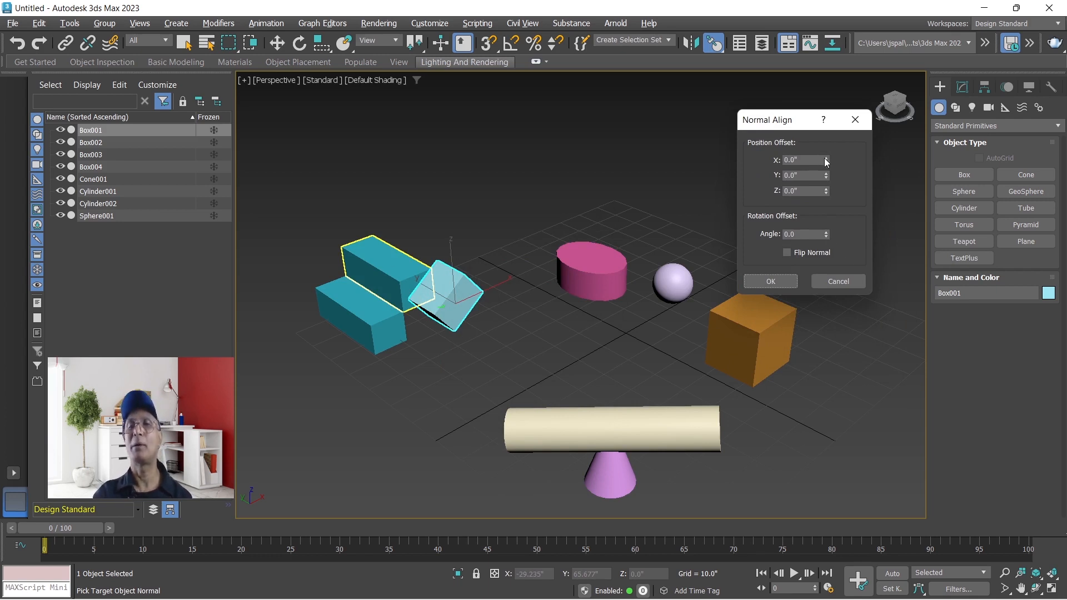
Set the Normal Align offsets to X 1.01, Y 1.68, Z 0.56 inches and angle -126.5, apply them and deselect the box.
{"action": "mouse_move", "coordinate": [826, 161]}
{"action": "left_mouse_down"}
{"action": "mouse_move", "coordinate": [827, 151]}
{"action": "mouse_move", "coordinate": [821, 157]}
{"action": "left_mouse_up"}
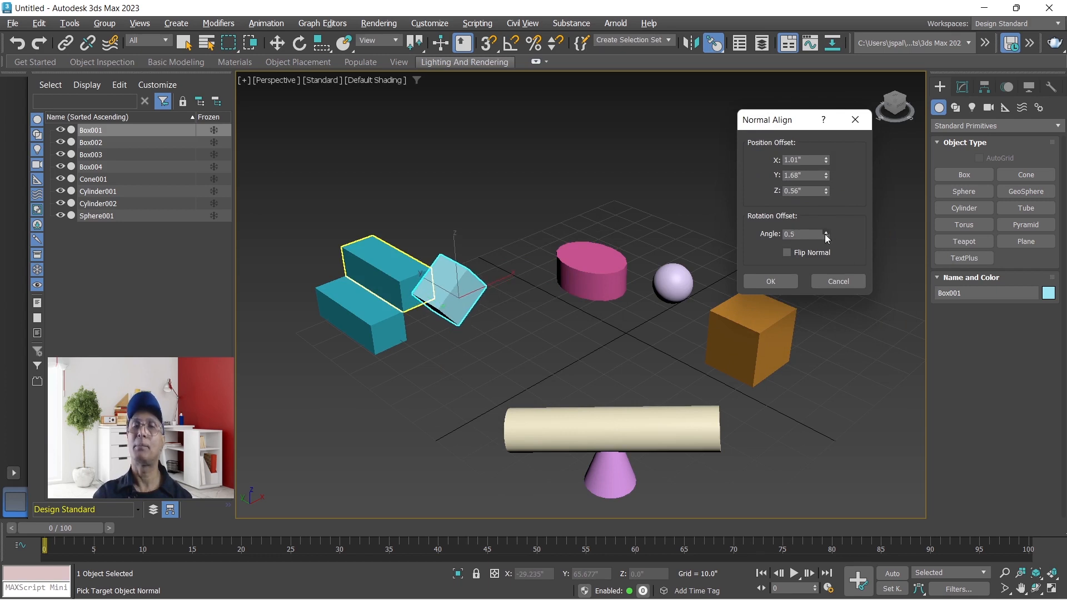
{"action": "left_click_drag", "start_coordinate": [826, 236], "coordinate": [901, 375]}
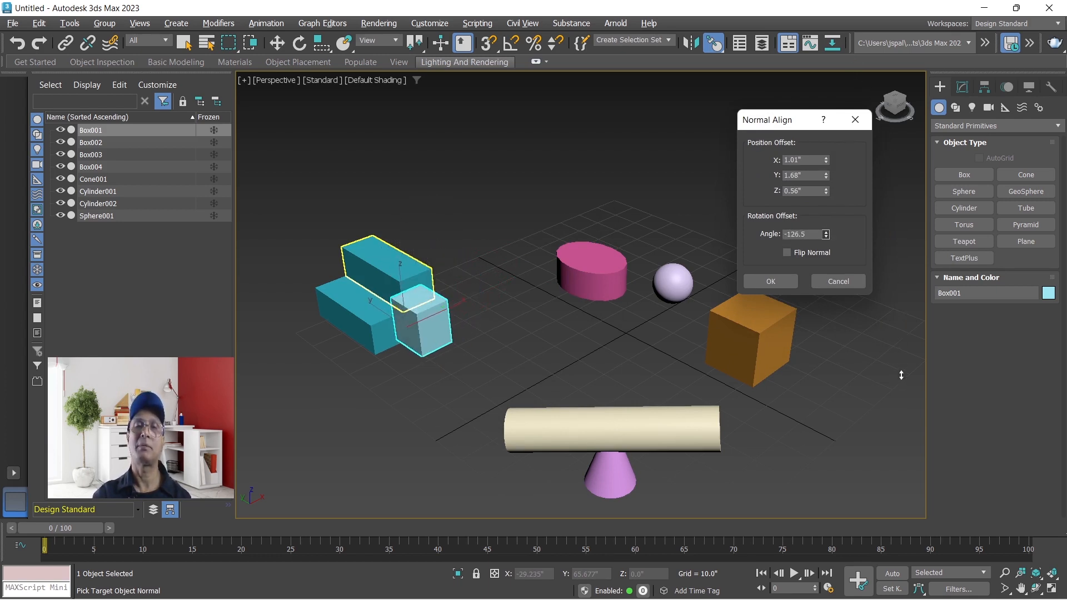
{"action": "left_click", "coordinate": [778, 282]}
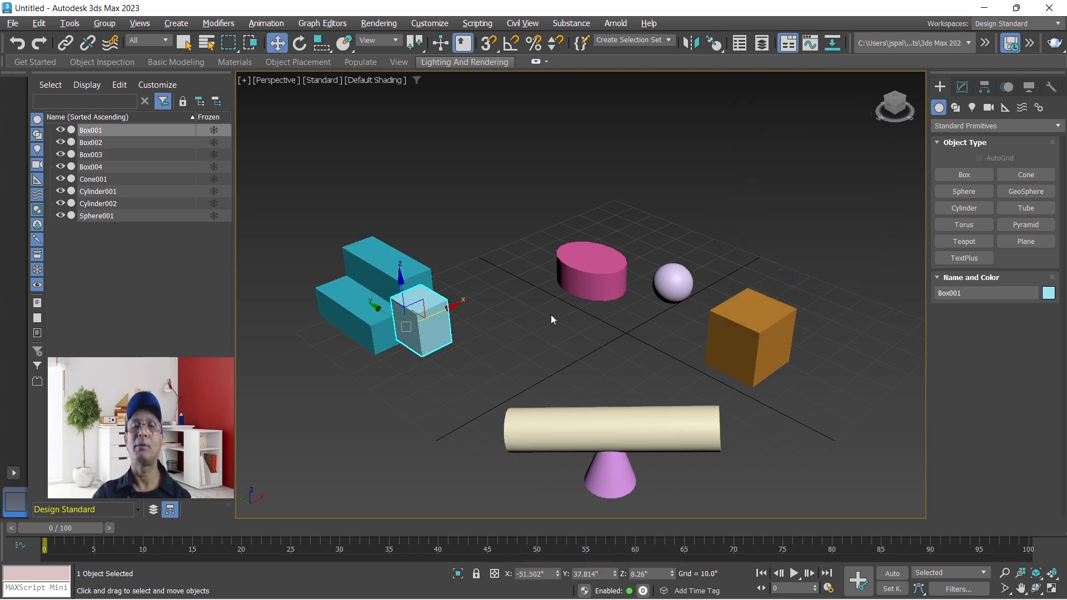
{"action": "left_click", "coordinate": [515, 359]}
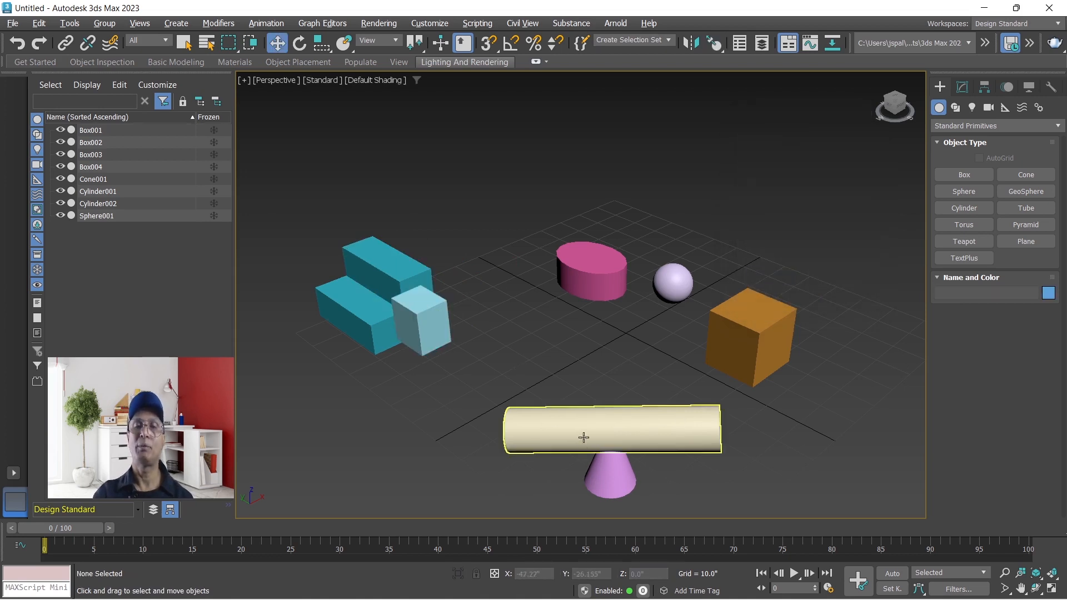
Use Normal Align to place the sphere against the pink cylinder.
{"action": "left_click", "coordinate": [676, 282]}
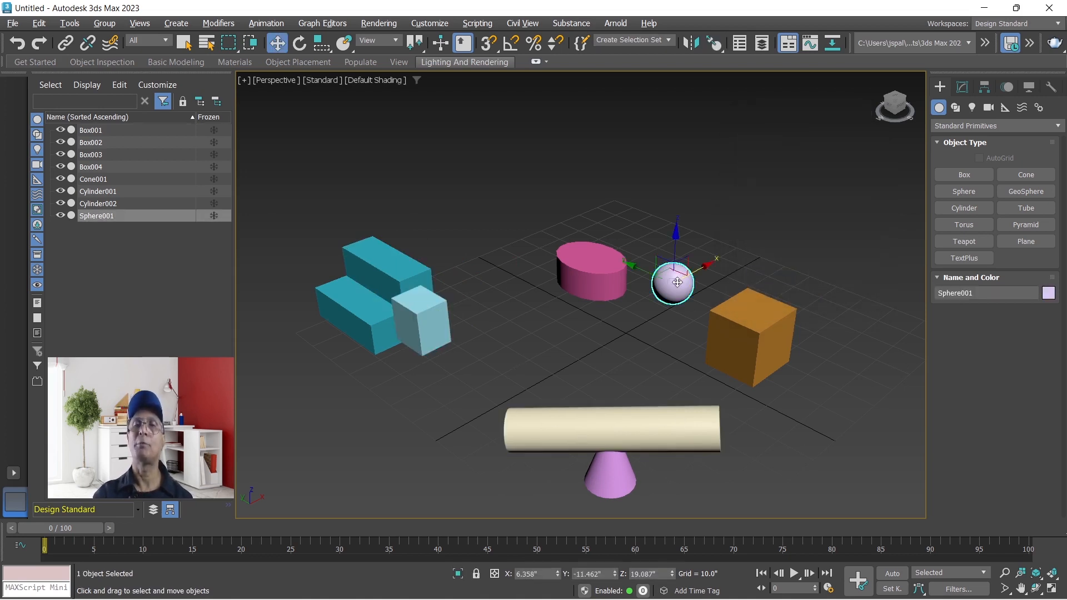
{"action": "left_click", "coordinate": [714, 43]}
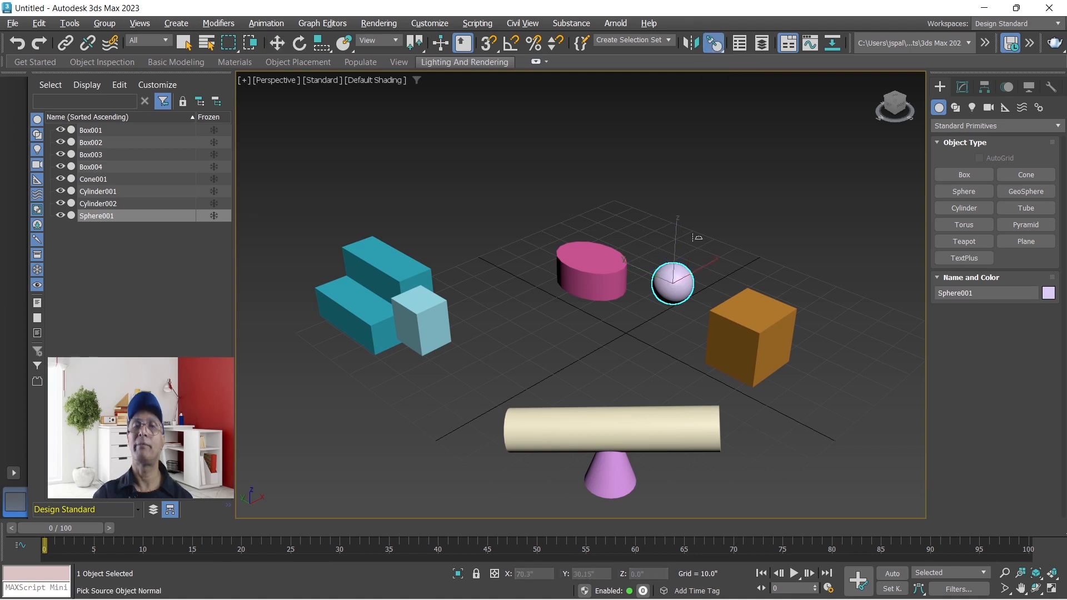
{"action": "left_click", "coordinate": [659, 276]}
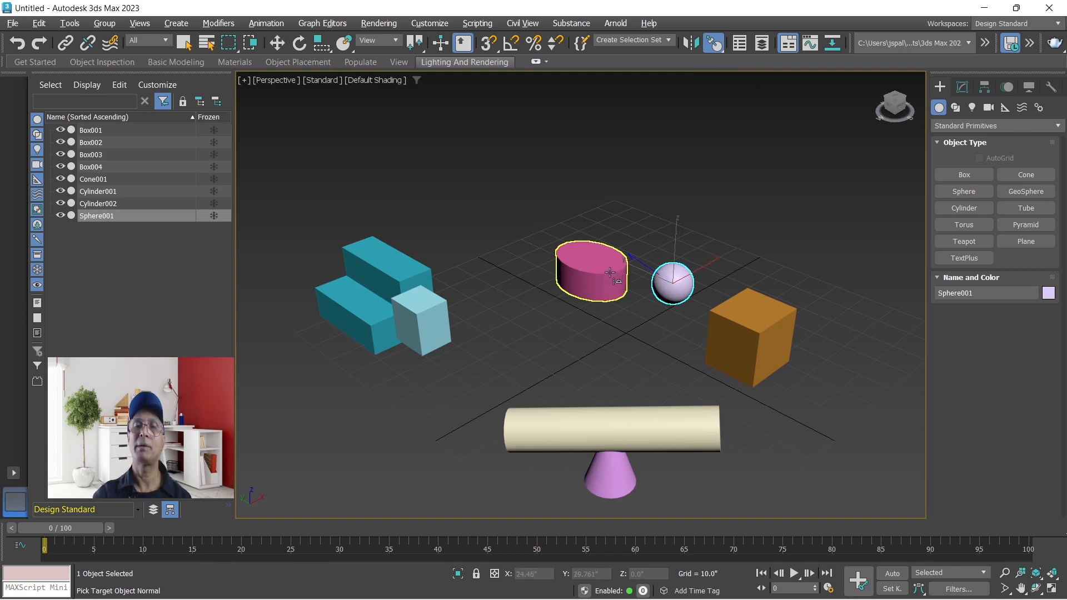
{"action": "left_click", "coordinate": [611, 277]}
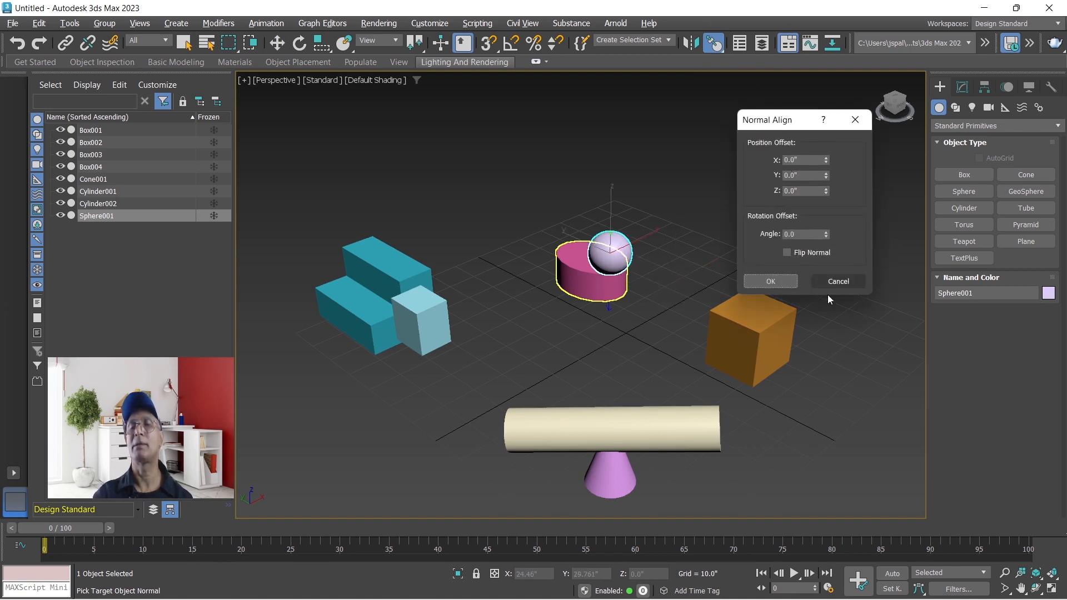
Try Flip Normal on the sphere's alignment, set the X position offset to -2.2 inches, apply it and deselect.
{"action": "left_click", "coordinate": [788, 253]}
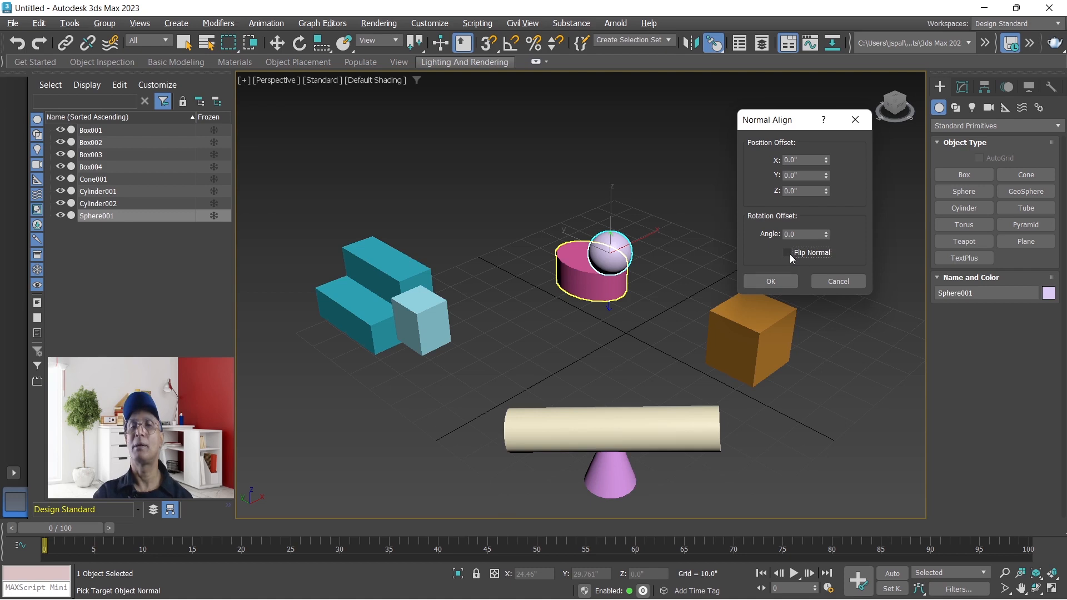
{"action": "left_click", "coordinate": [789, 255]}
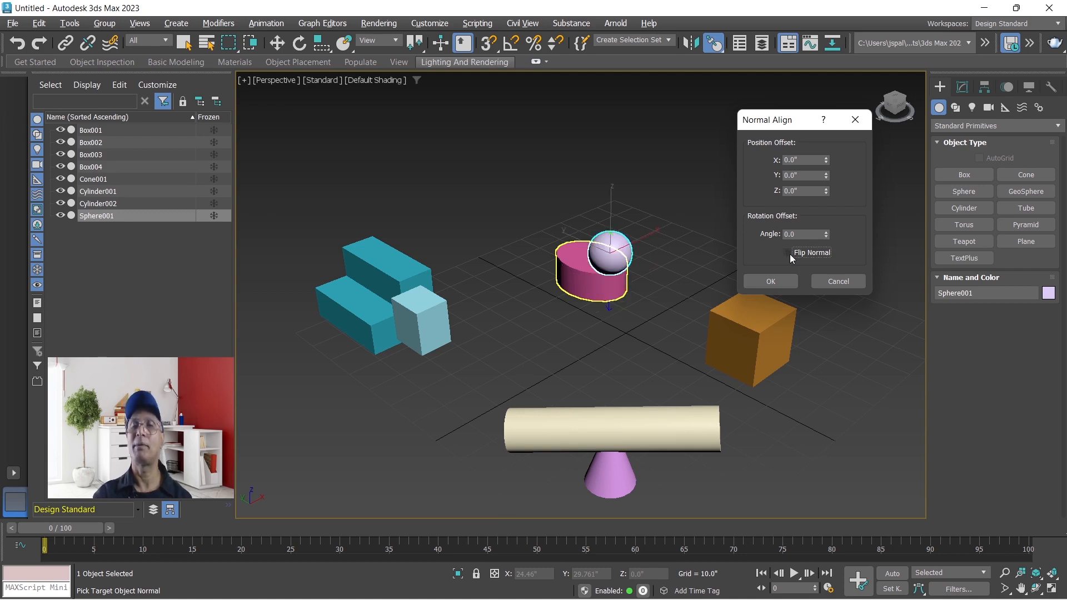
{"action": "left_click_drag", "start_coordinate": [826, 161], "coordinate": [581, 274]}
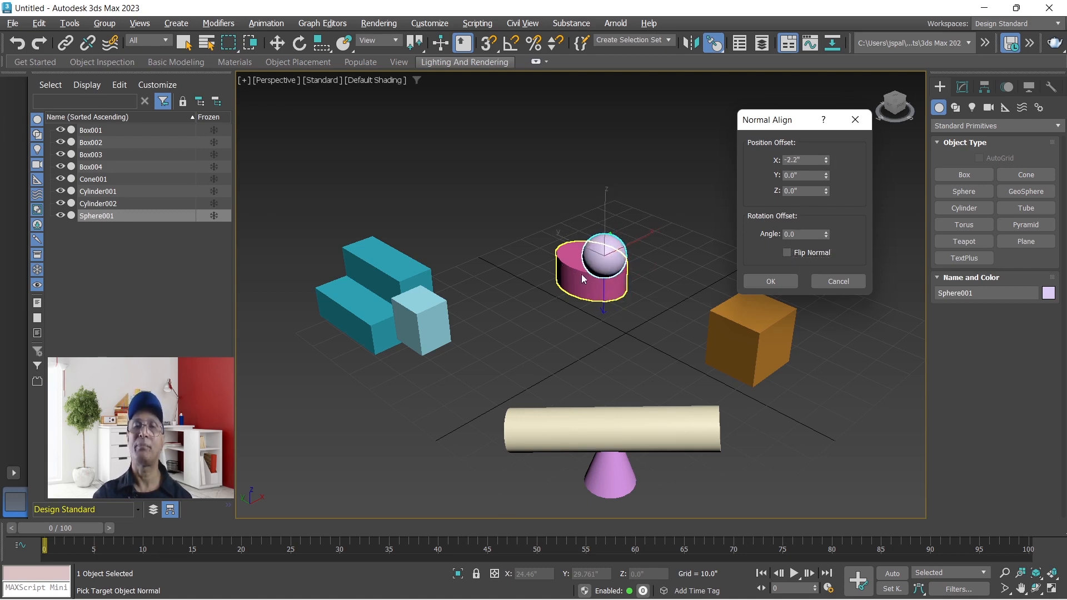
{"action": "left_click", "coordinate": [770, 282]}
{"action": "left_click", "coordinate": [595, 350]}
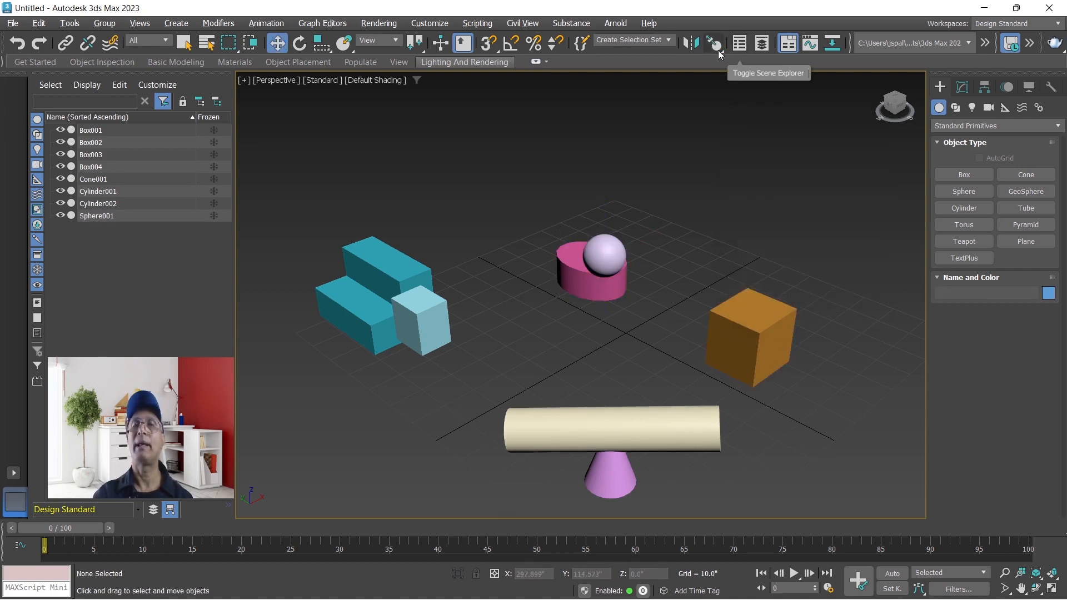
Use Place Highlight to position the orange box from a highlight point on the cream cylinder's surface, and deselect it.
{"action": "left_click", "coordinate": [750, 341]}
{"action": "left_click_drag", "start_coordinate": [715, 43], "coordinate": [715, 95]}
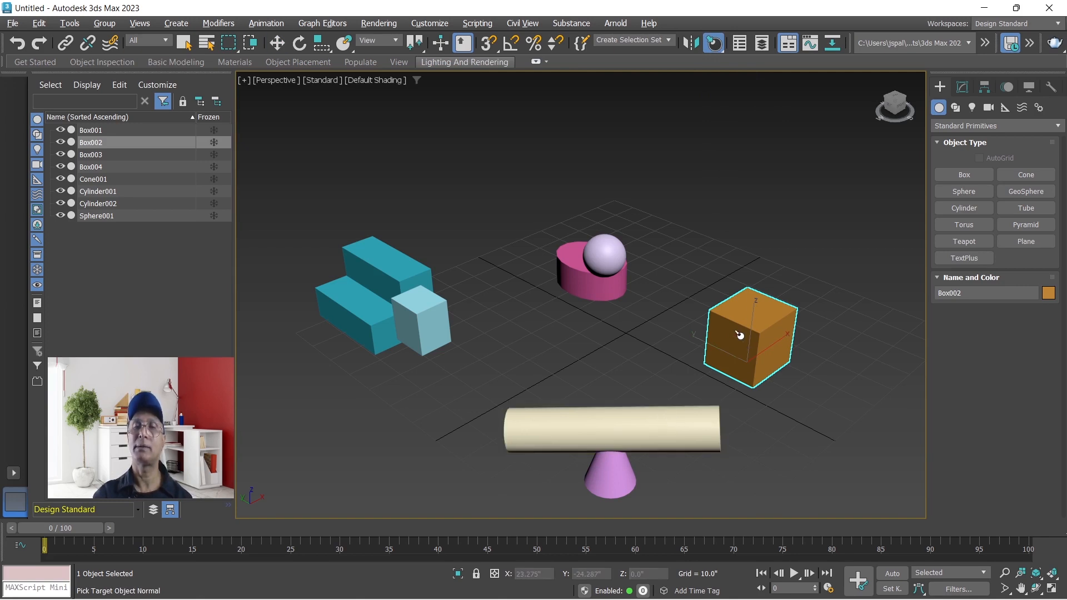
{"action": "key", "text": "w"}
{"action": "left_click", "coordinate": [720, 46]}
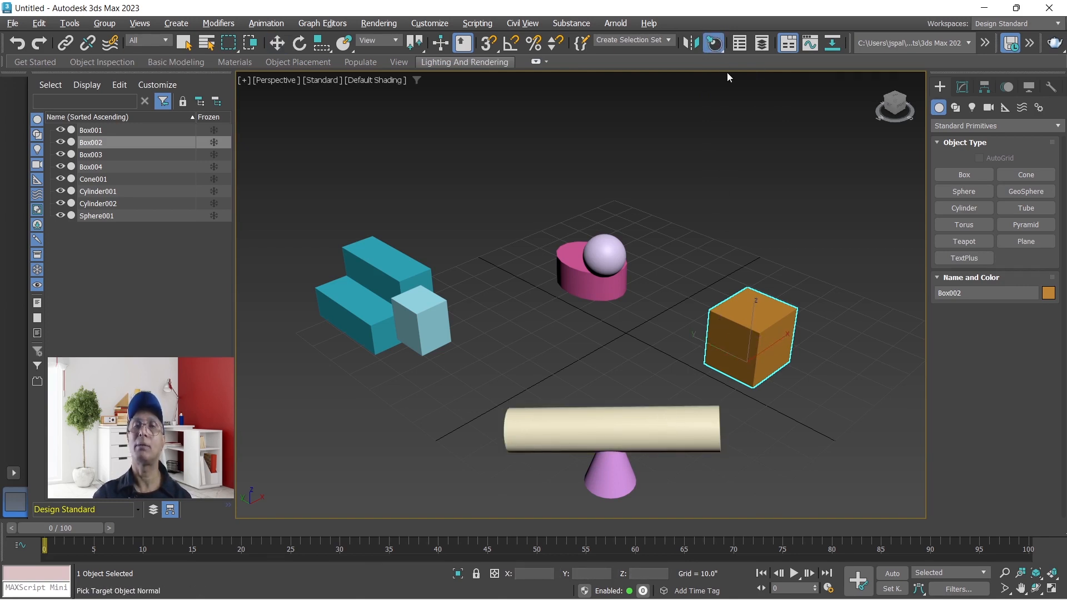
{"action": "left_click", "coordinate": [683, 418]}
{"action": "left_click_drag", "start_coordinate": [683, 418], "coordinate": [624, 431]}
{"action": "key", "text": "w"}
{"action": "left_click", "coordinate": [715, 339]}
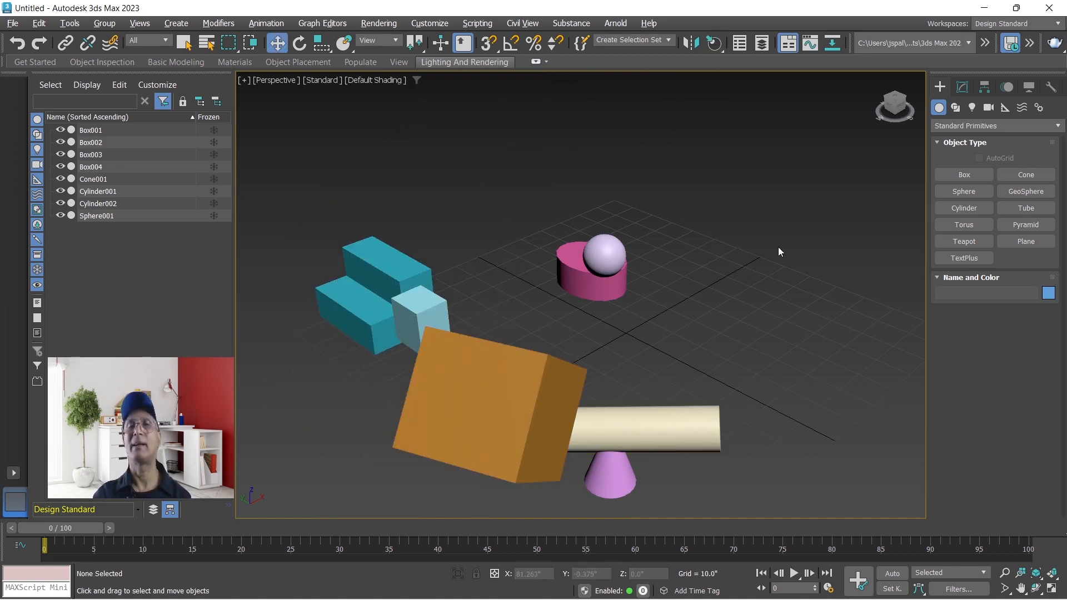
Use Align Camera to align the orange box to the sphere, lower the box to about Z 82.55 inches and deselect it.
{"action": "left_click", "coordinate": [716, 44]}
{"action": "left_click", "coordinate": [715, 129]}
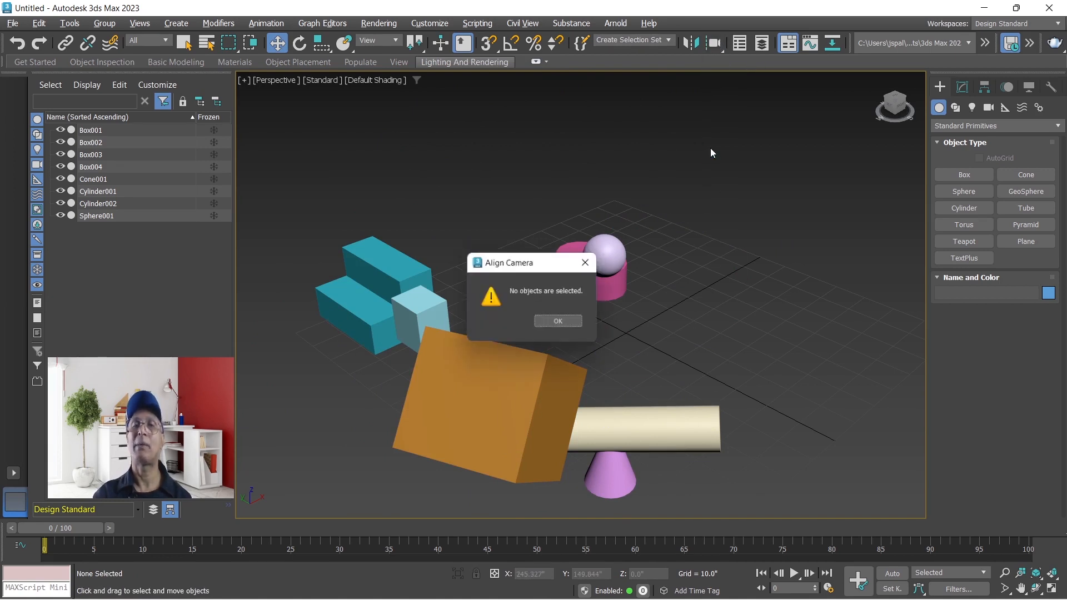
{"action": "left_click", "coordinate": [560, 323]}
{"action": "left_click", "coordinate": [556, 361]}
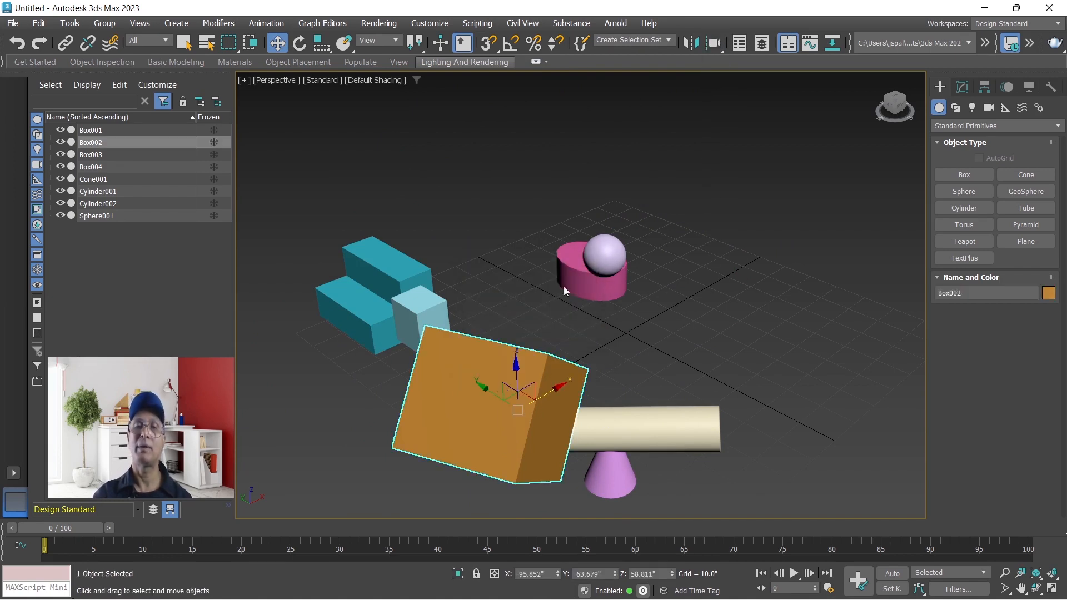
{"action": "left_click", "coordinate": [716, 47]}
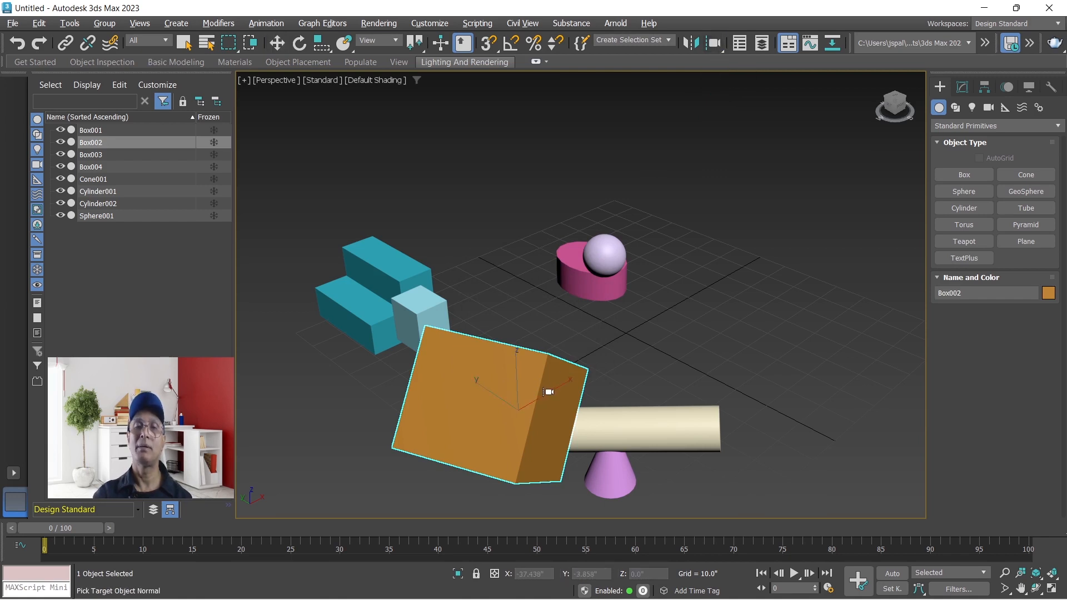
{"action": "left_click", "coordinate": [600, 253]}
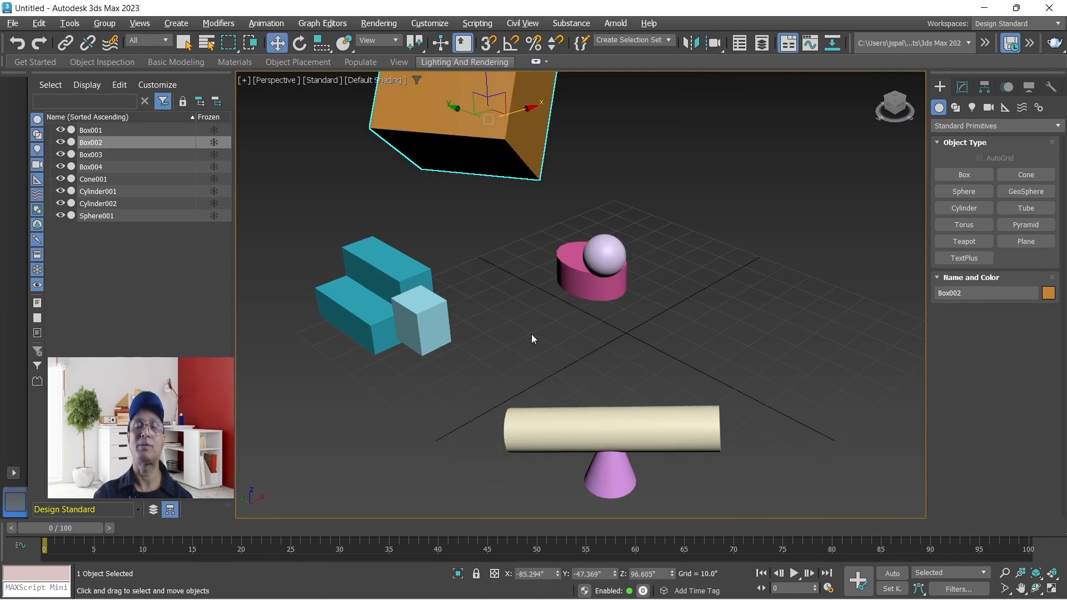
{"action": "key", "text": "ctrl+z"}
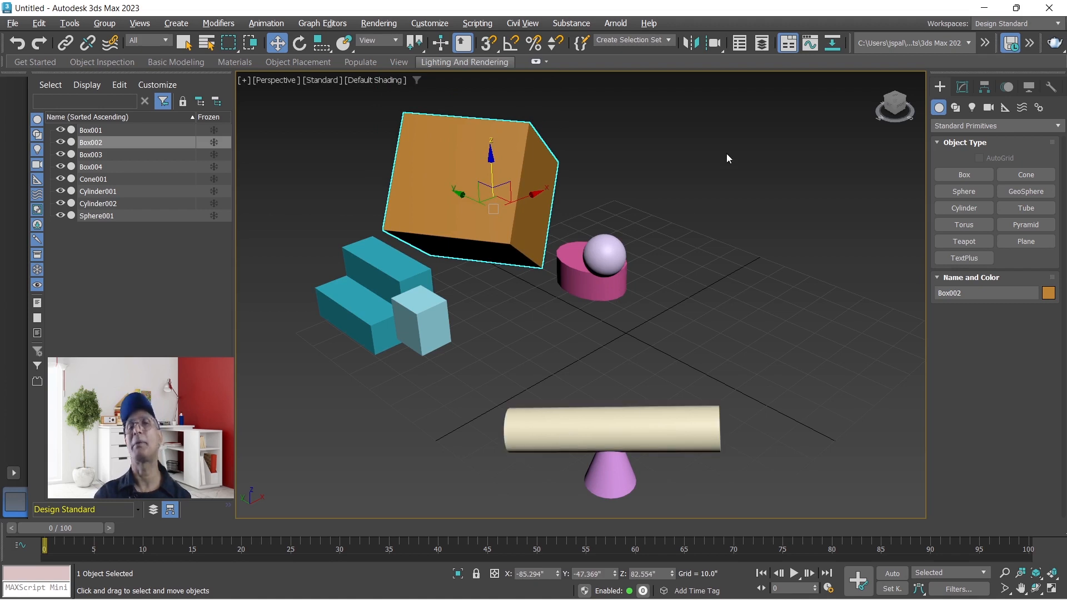
{"action": "left_click", "coordinate": [588, 143]}
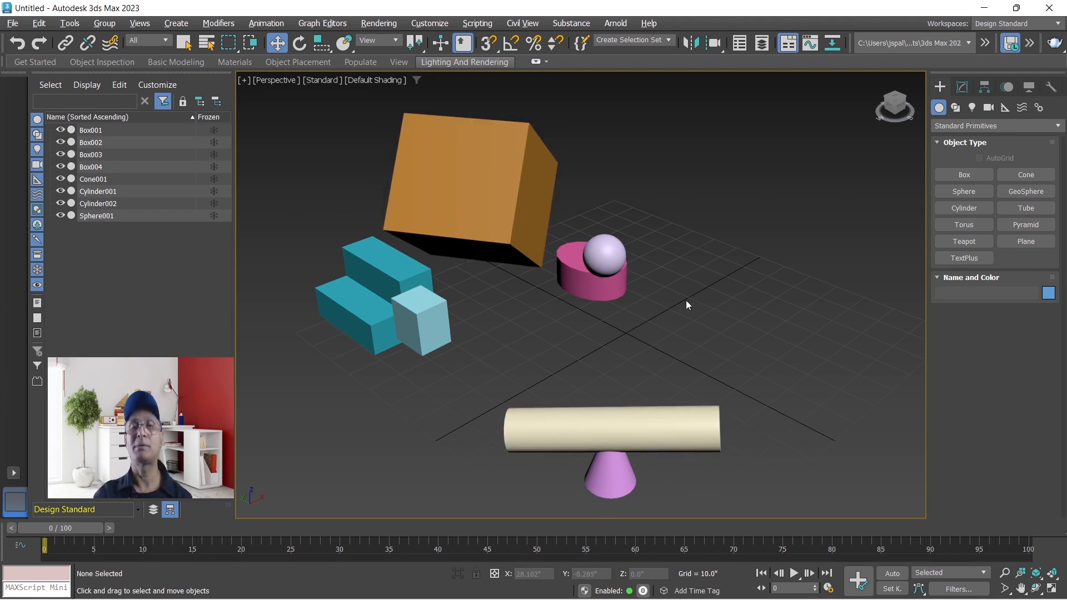